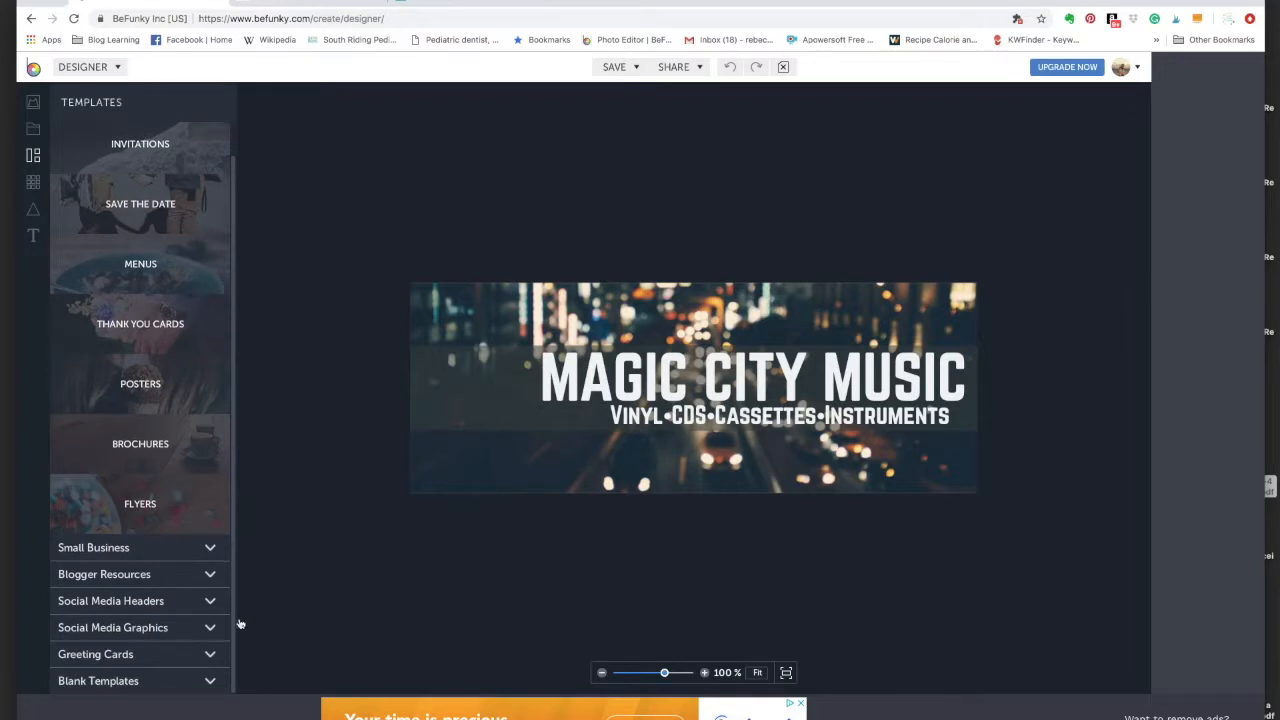
# - Start a blank 5" x 7" (1500 x 2100px) design from the blank event graphics templates
pyautogui.click(212, 679)
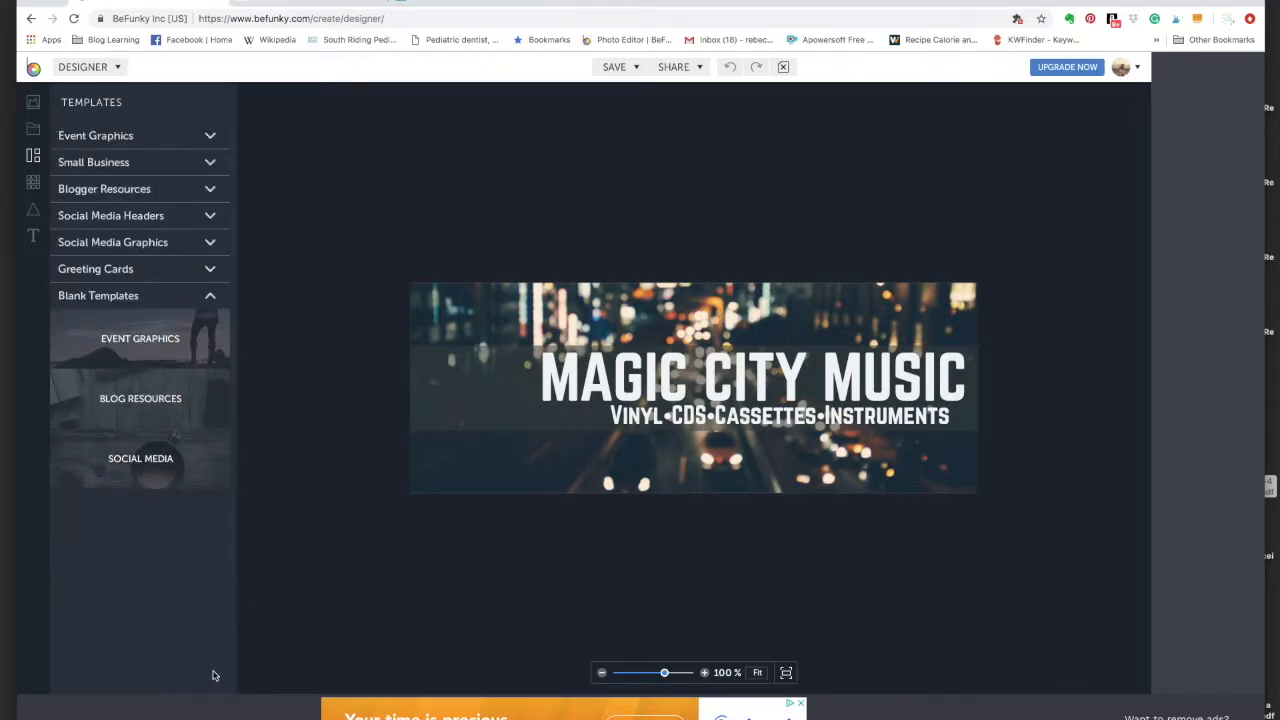
pyautogui.click(192, 338)
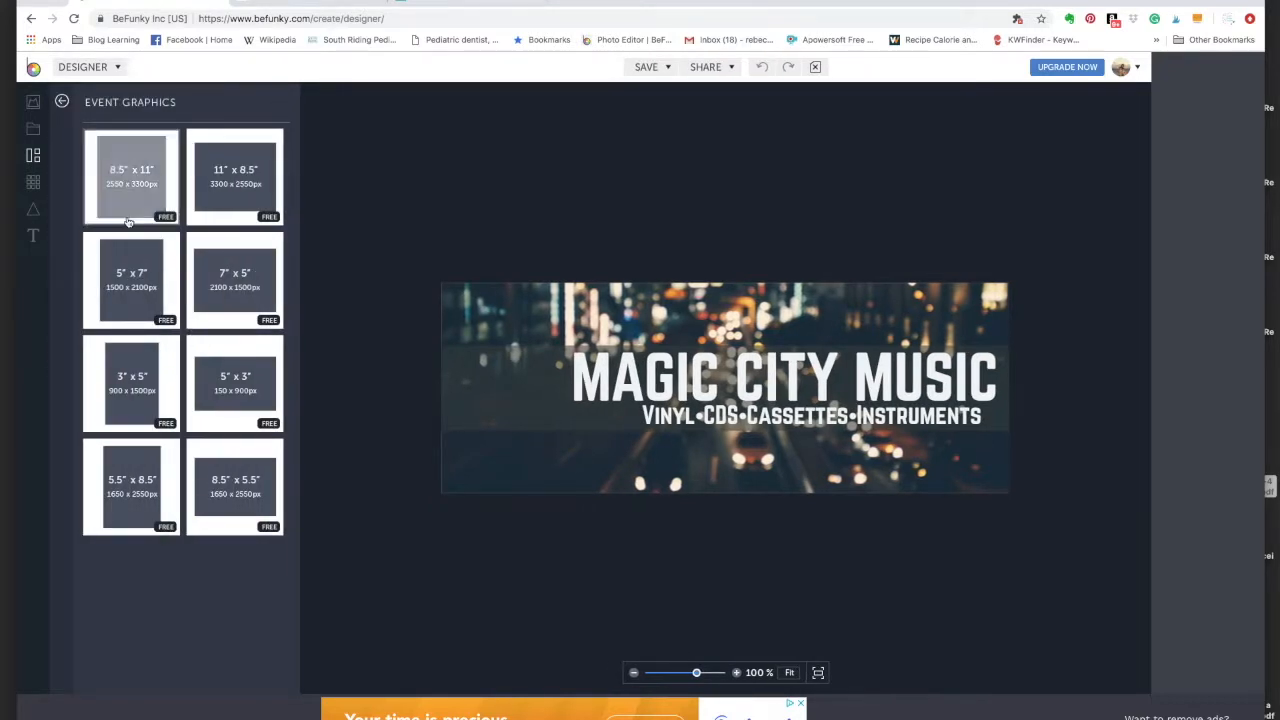
pyautogui.click(136, 300)
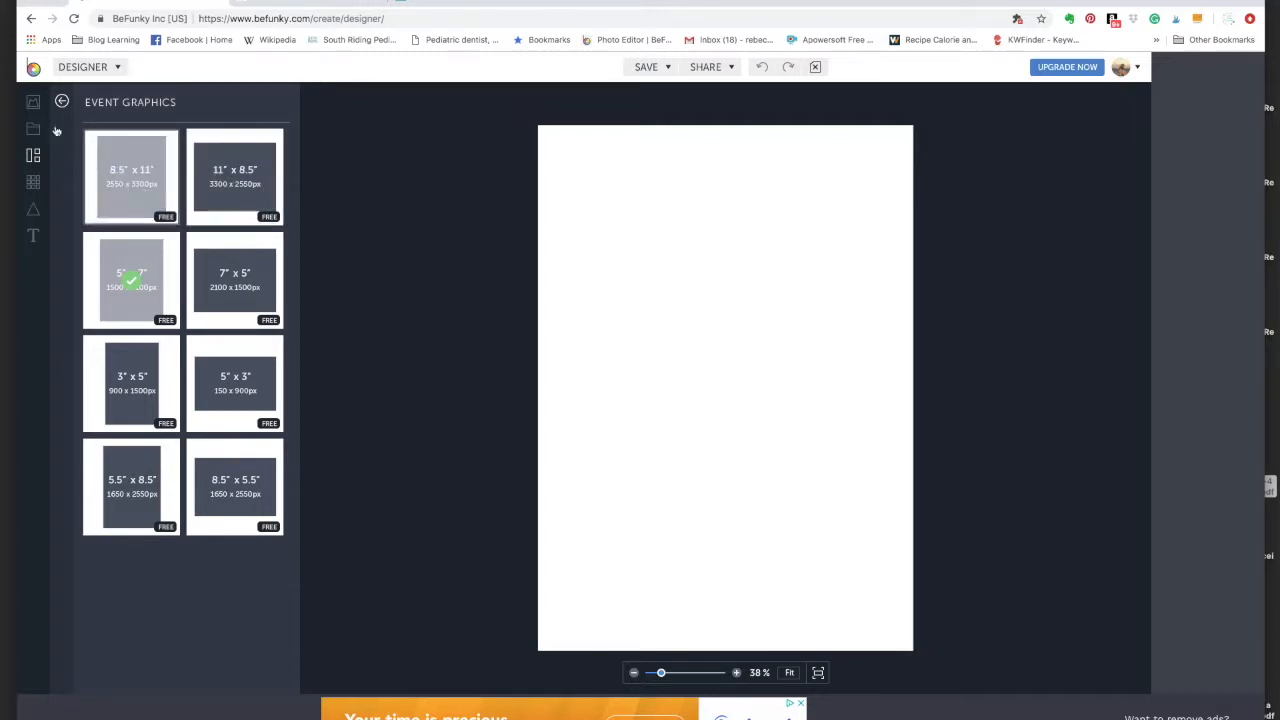
# - Import the photo Edited_IMG_7268.jpg from the computer into the image manager
pyautogui.click(33, 102)
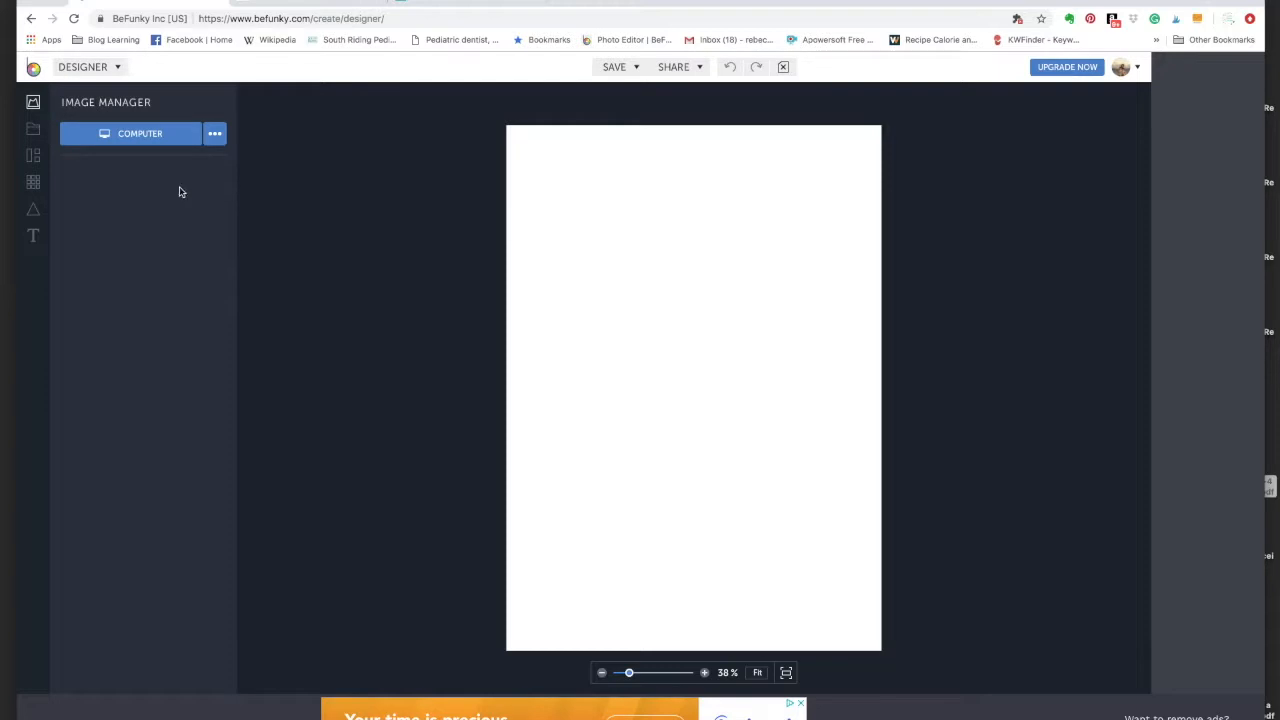
pyautogui.click(184, 140)
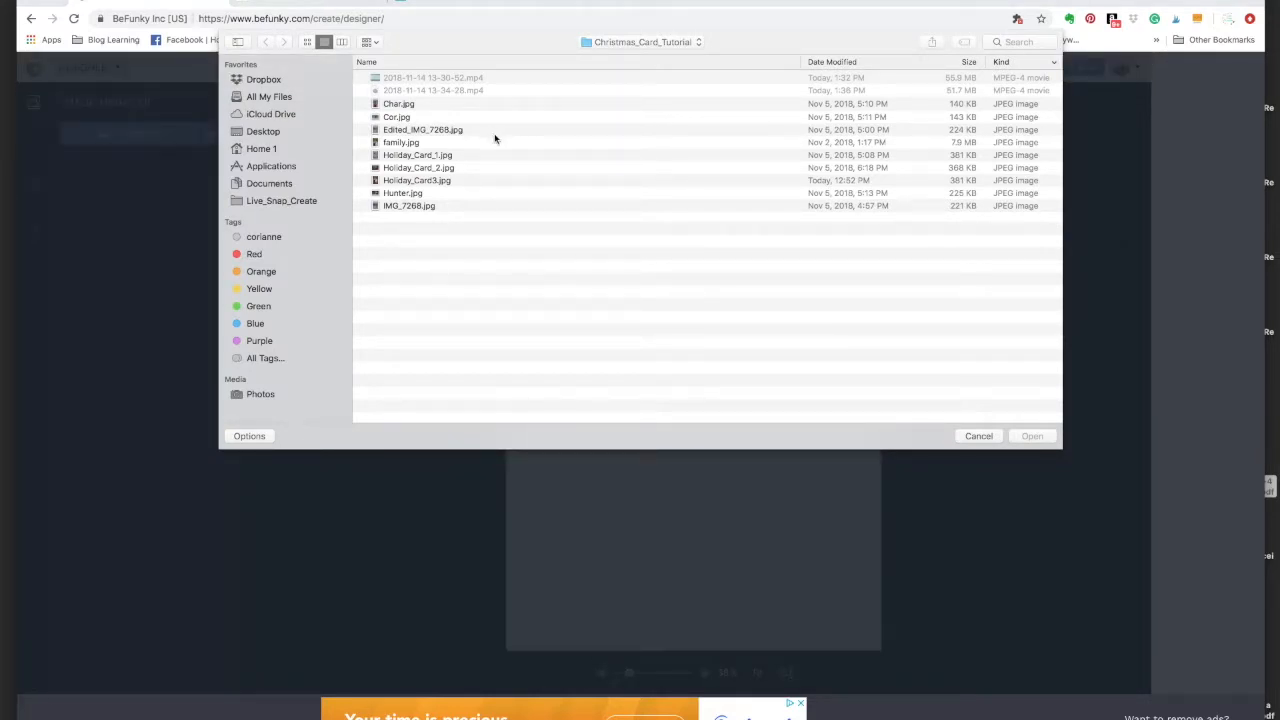
pyautogui.click(494, 131)
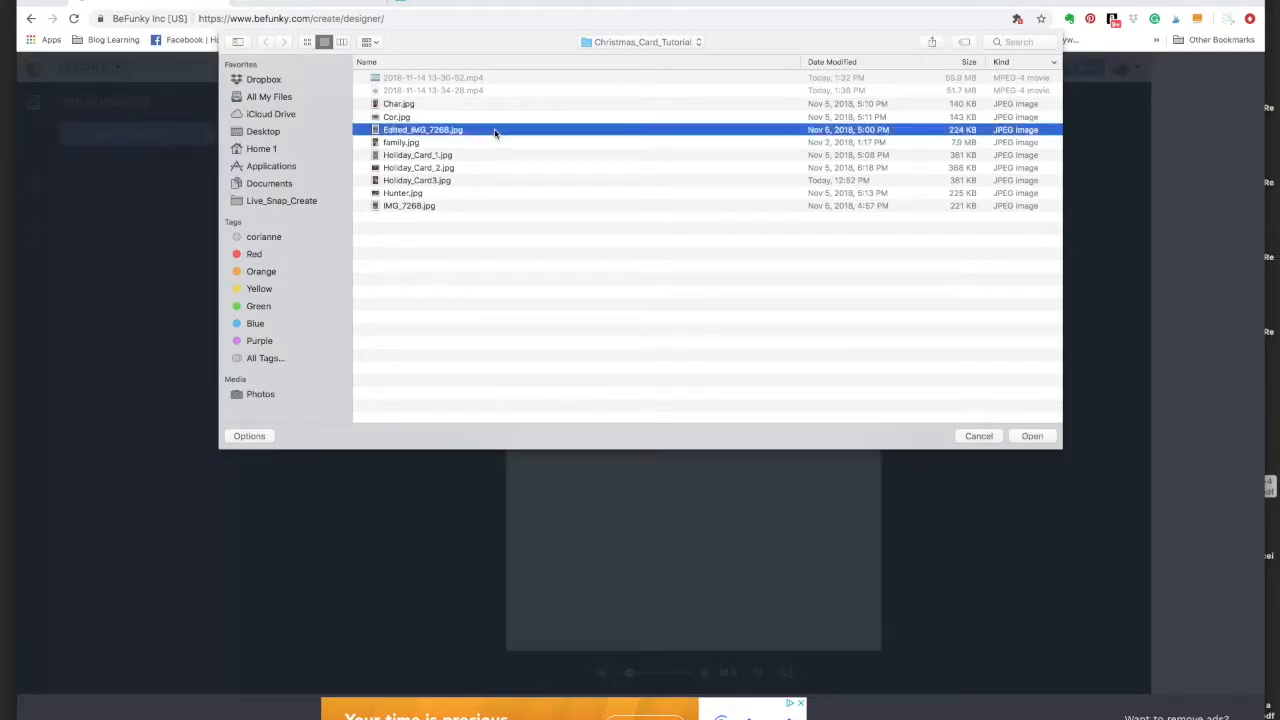
pyautogui.click(1031, 437)
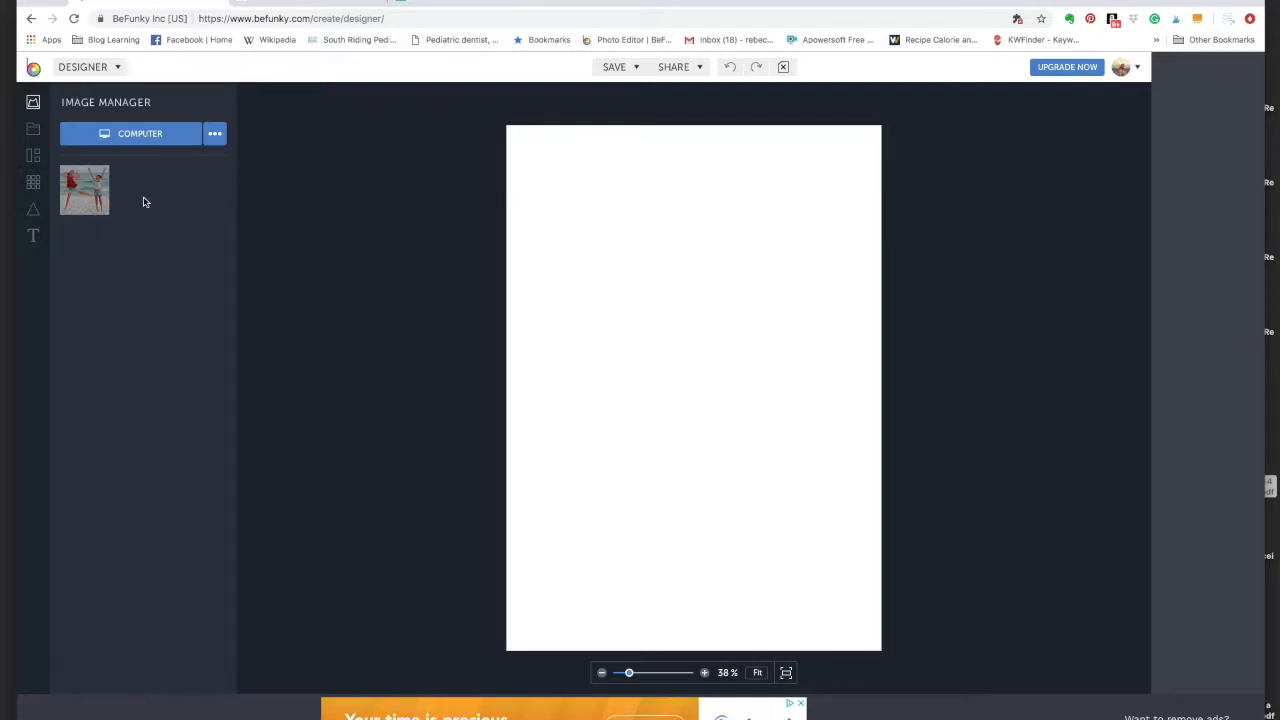
# - Set the card background to the dark gray colour preset, #5E5E5E
pyautogui.click(33, 183)
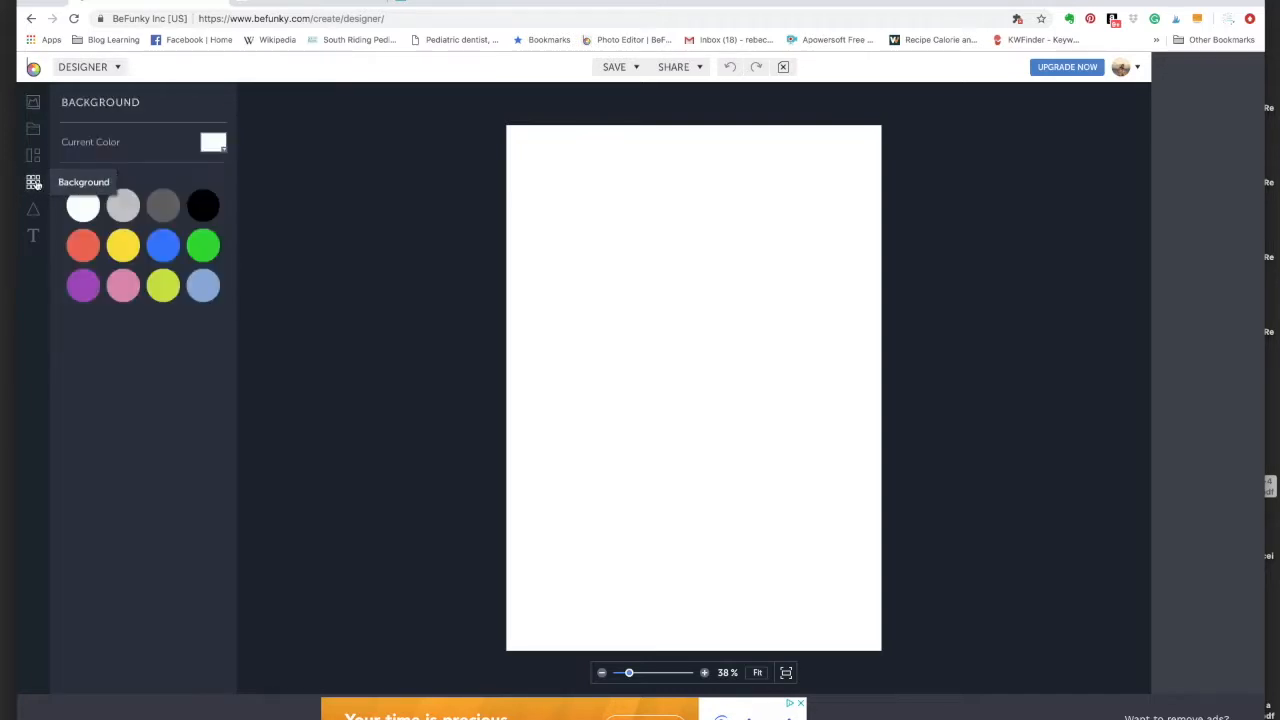
pyautogui.click(164, 207)
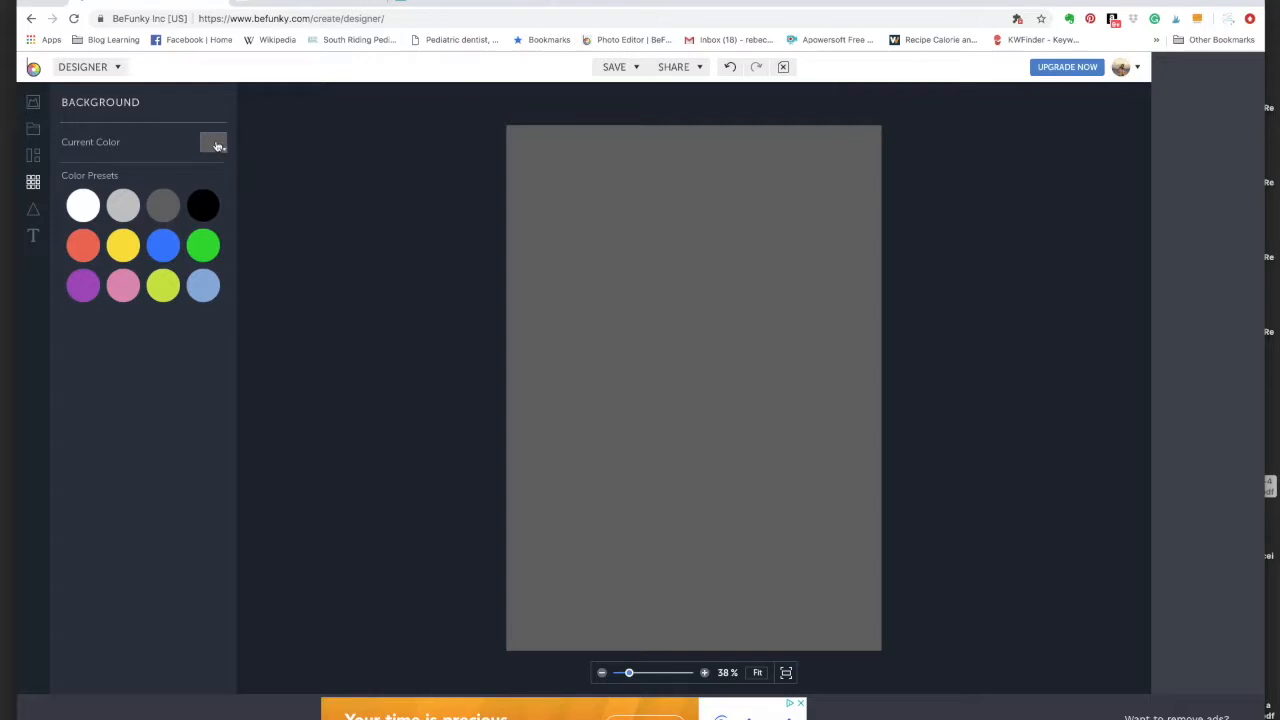
pyautogui.click(216, 145)
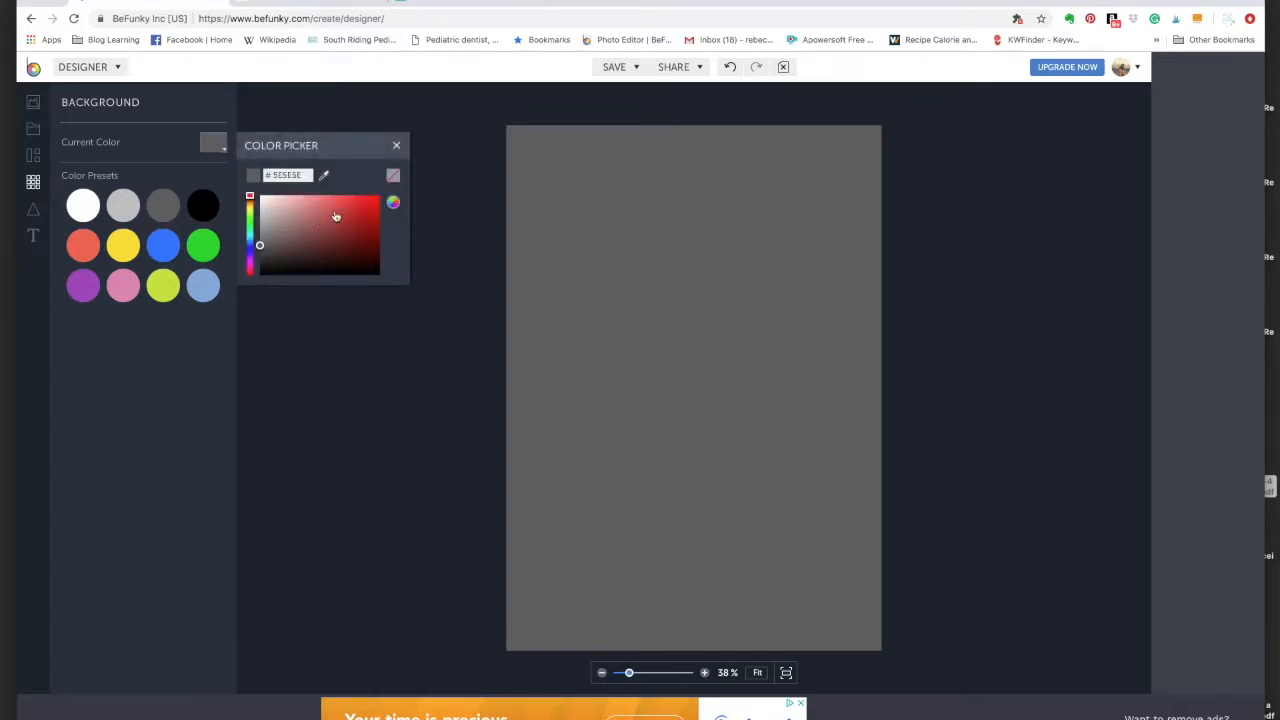
pyautogui.click(396, 145)
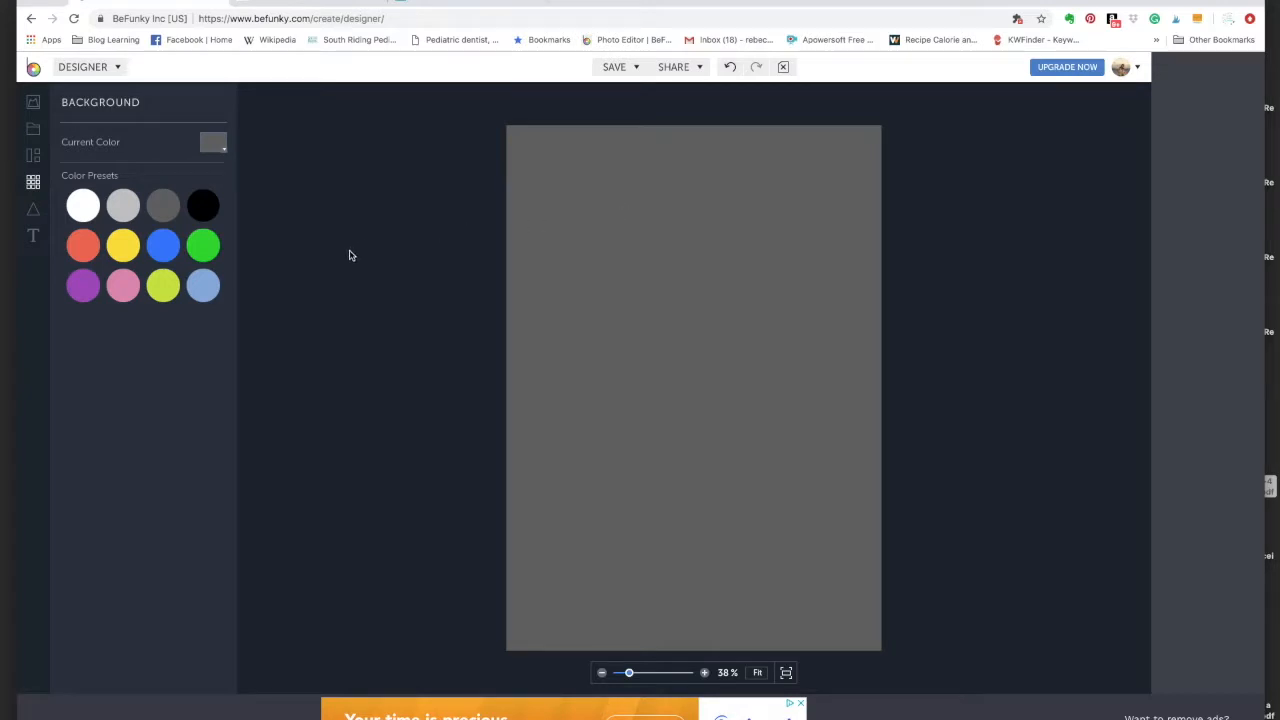
# - Add a solid square from the Shapes graphics and enlarge it across most of the card's width in the upper part
pyautogui.click(33, 212)
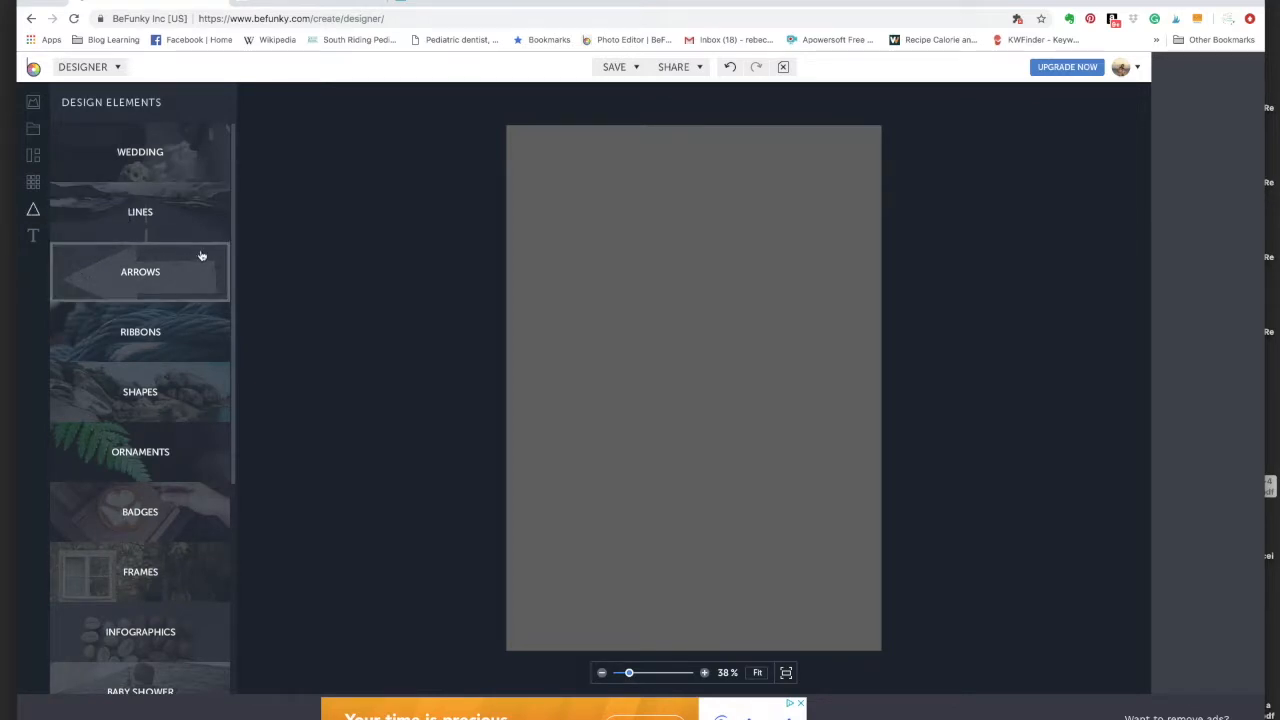
pyautogui.click(166, 394)
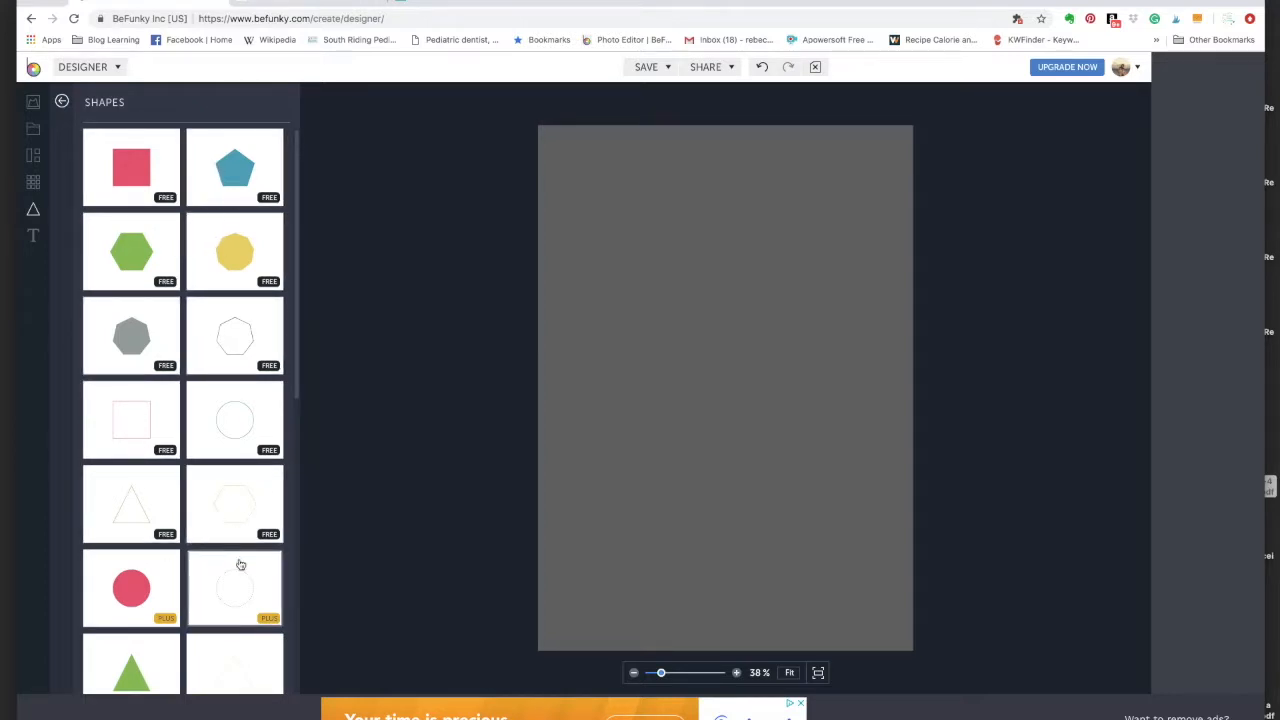
pyautogui.scroll(-3, 245, 566)
pyautogui.scroll(-4, 247, 567)
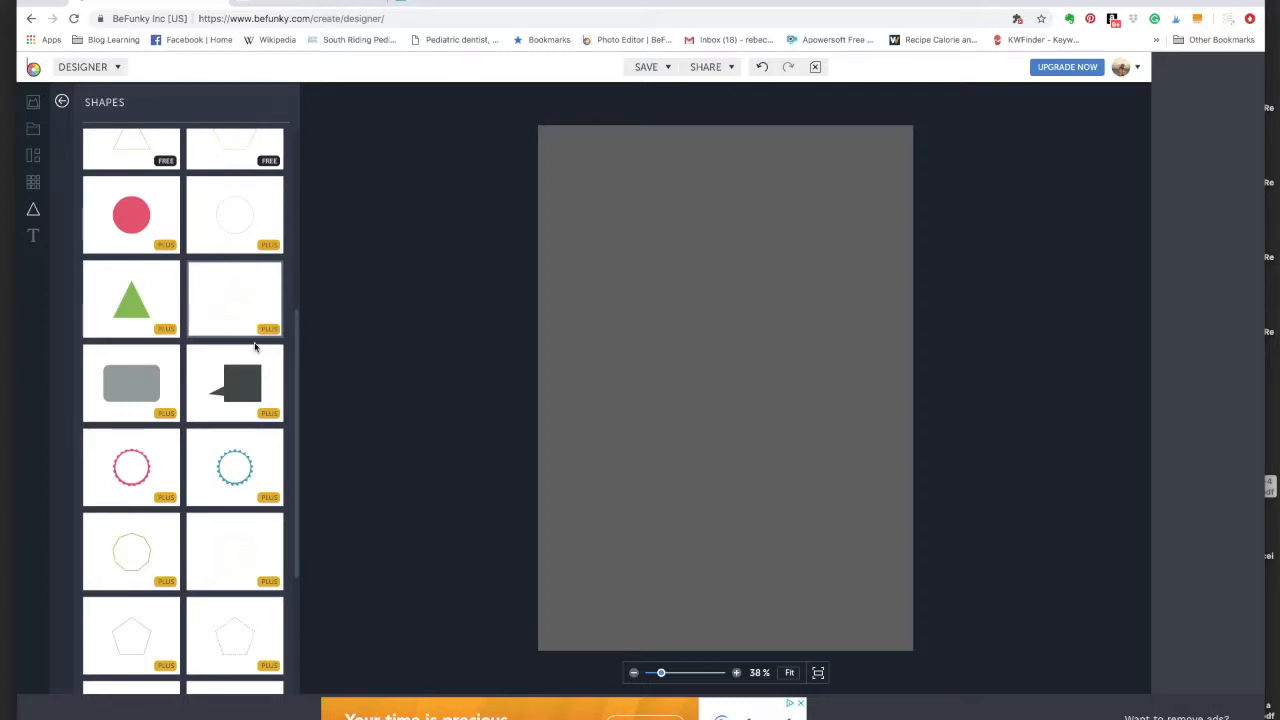
pyautogui.scroll(7, 170, 374)
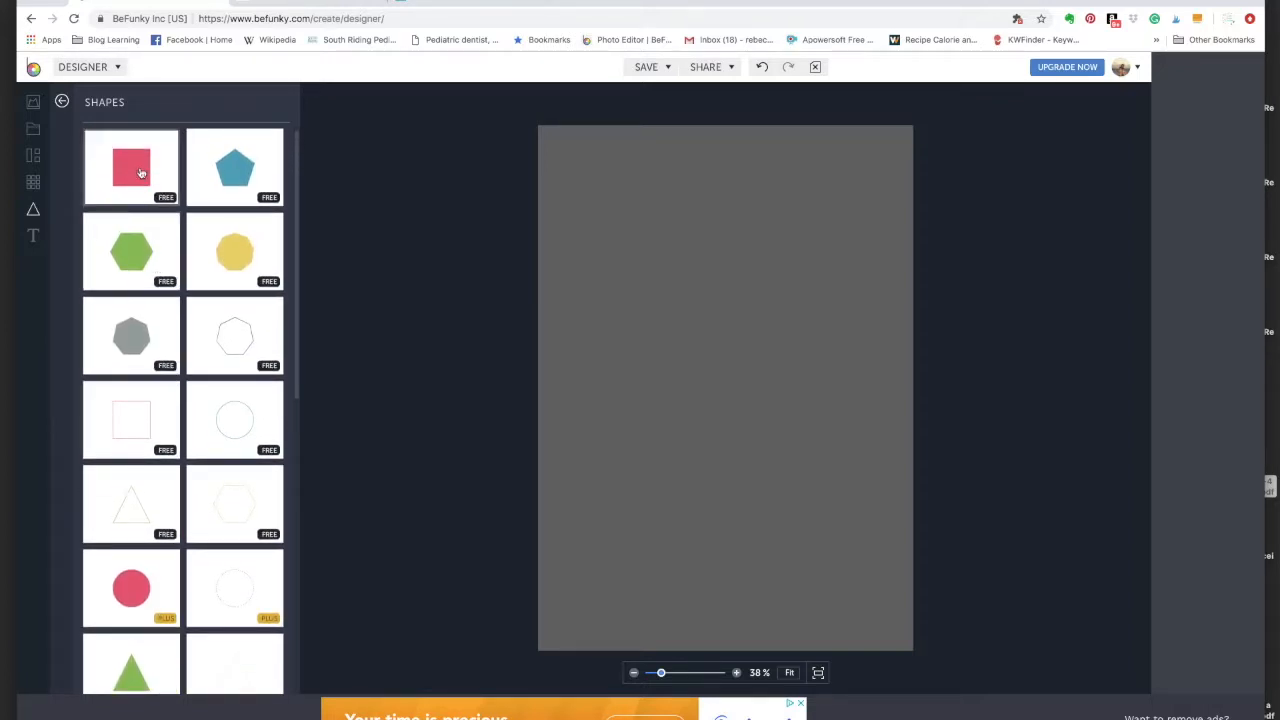
pyautogui.click(140, 167)
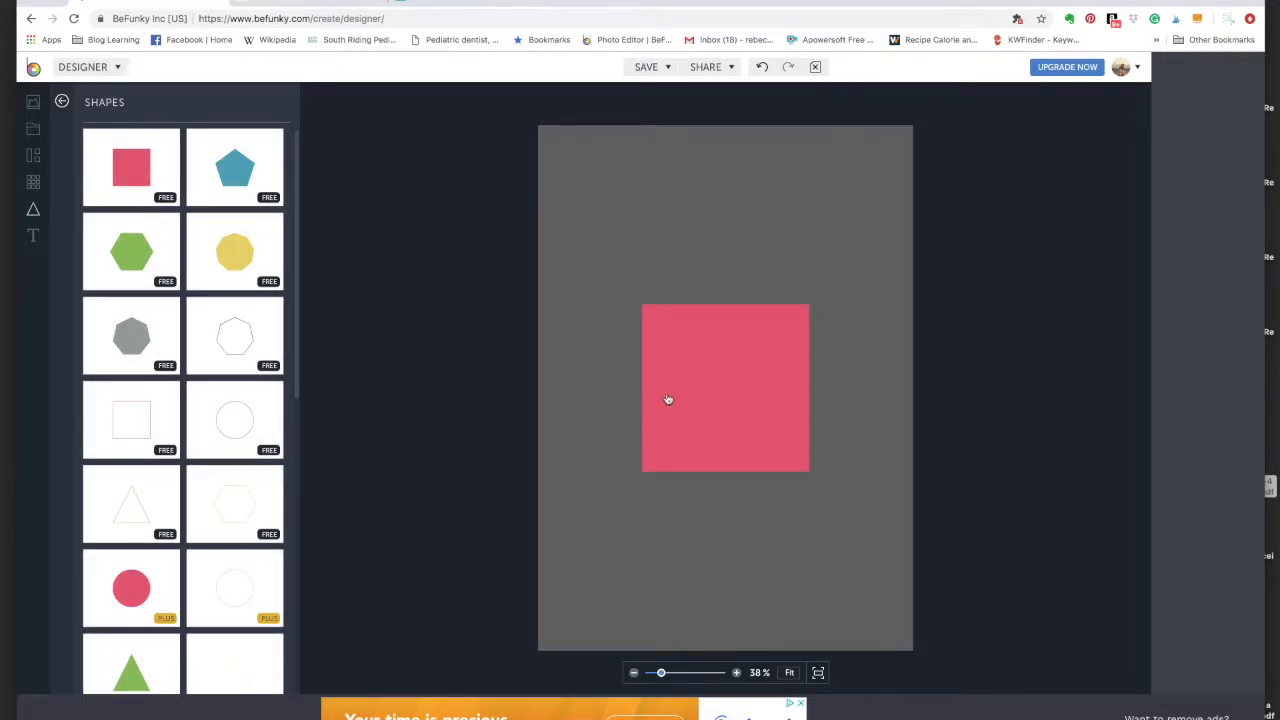
pyautogui.moveTo(680, 383); pyautogui.dragTo(594, 257)
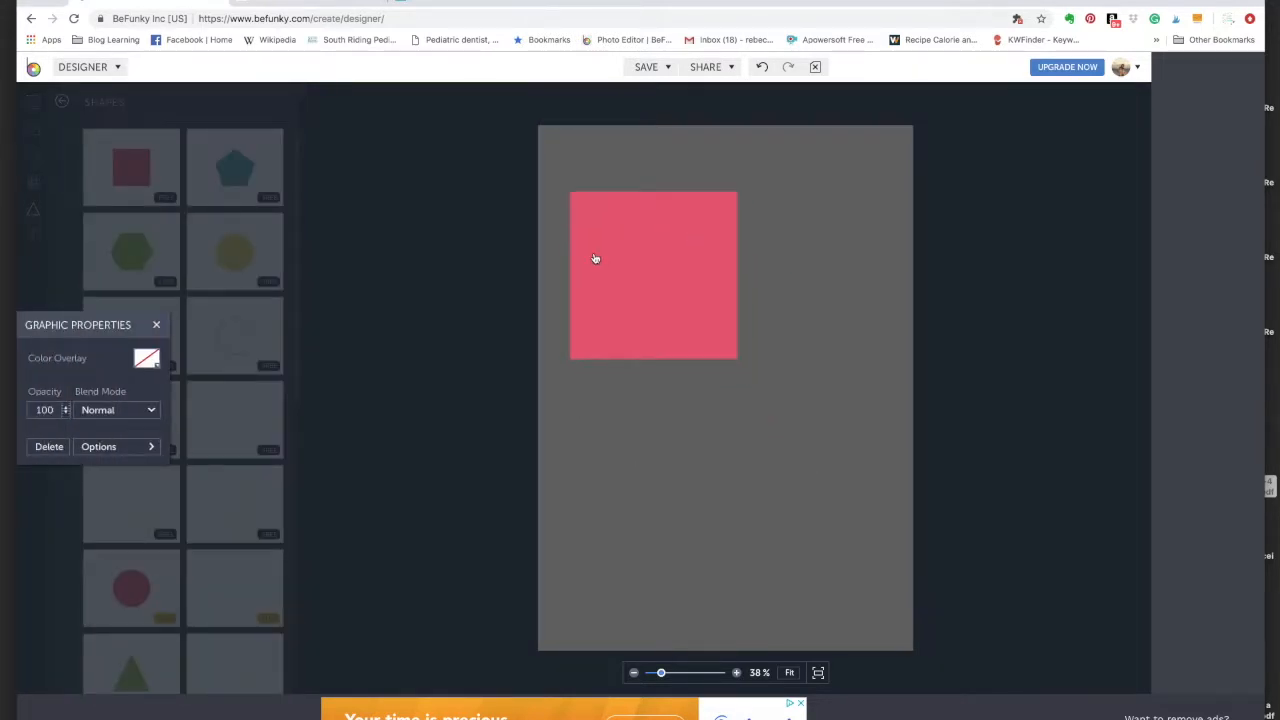
pyautogui.moveTo(740, 361); pyautogui.dragTo(797, 571)
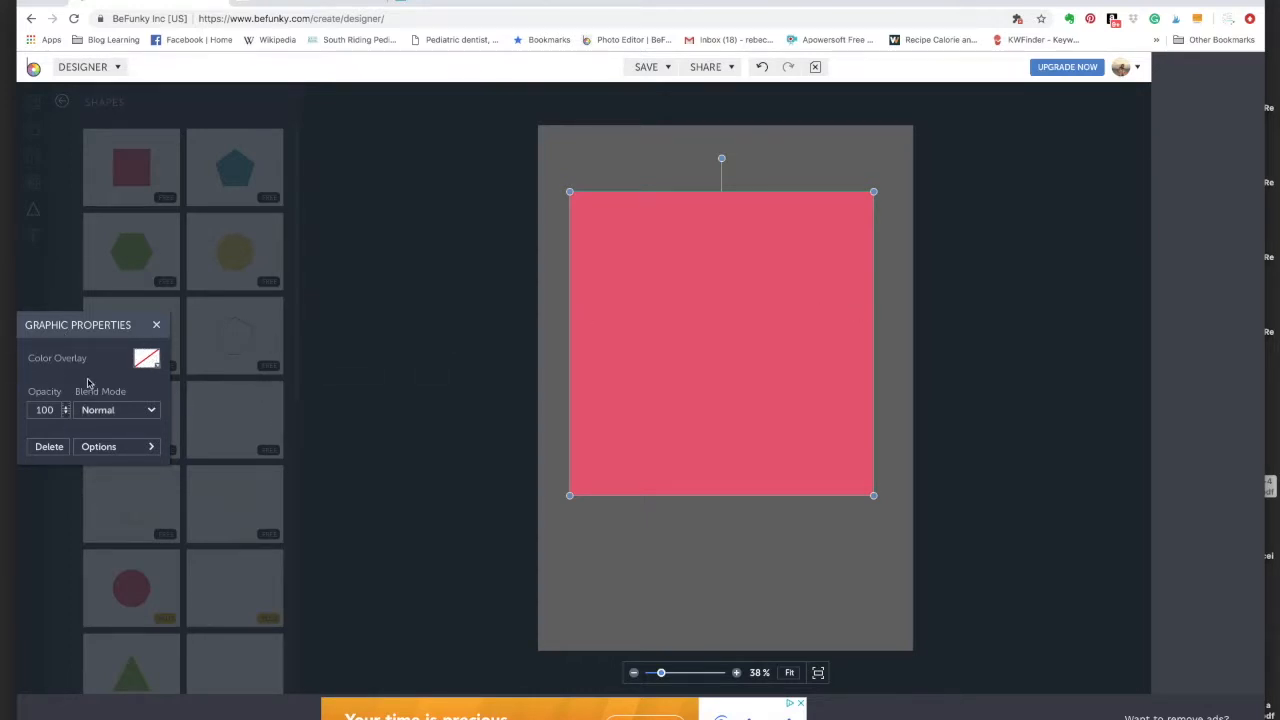
# - Give the square a teal colour overlay, #53C1BB, at intensity 100
pyautogui.click(147, 360)
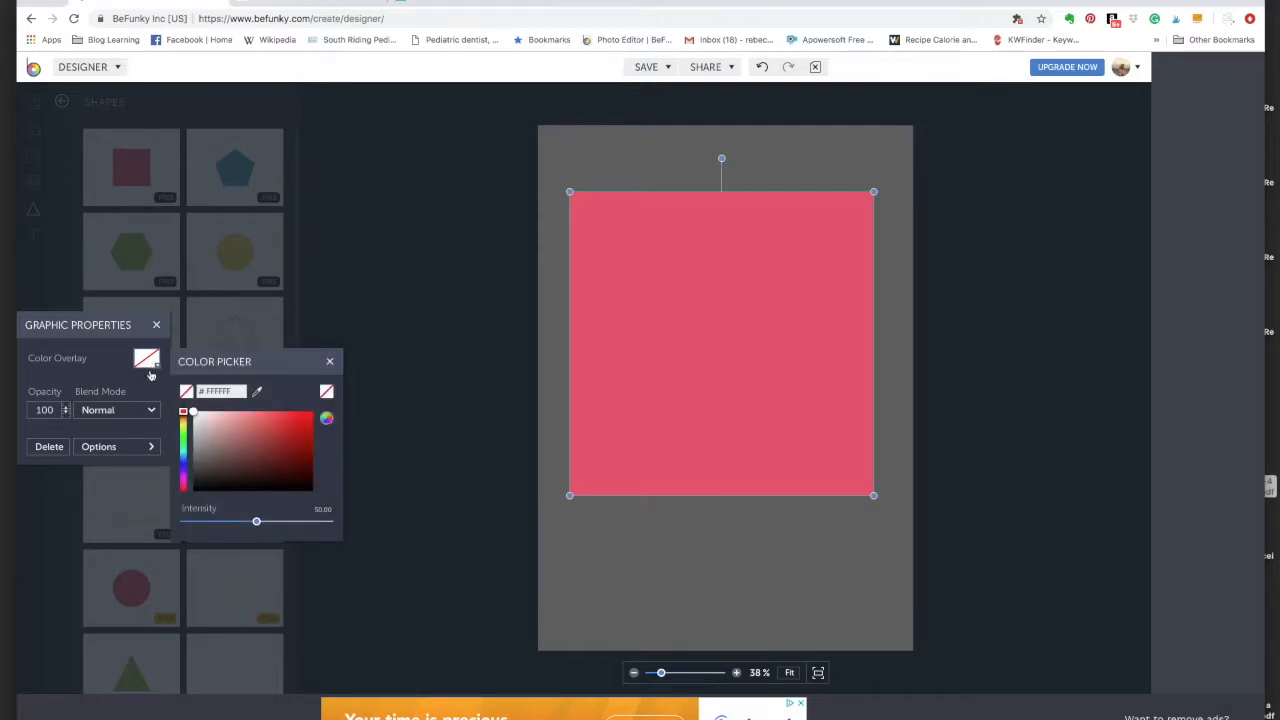
pyautogui.click(183, 455)
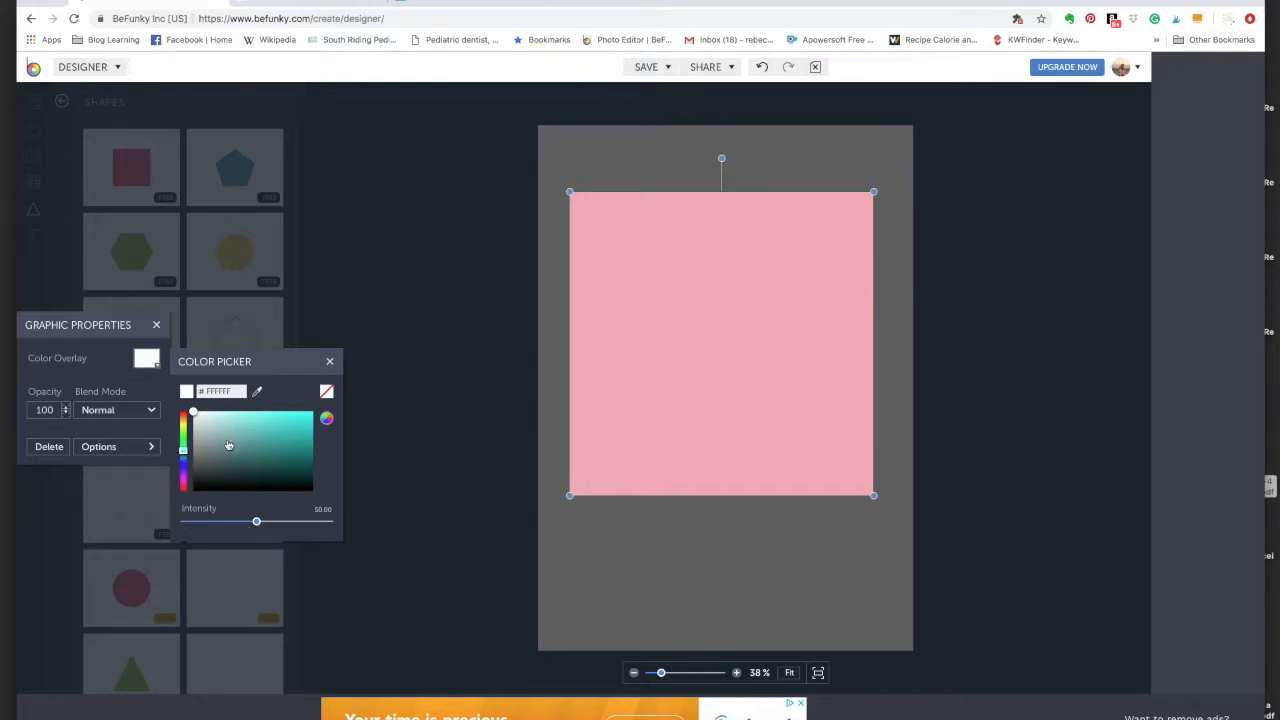
pyautogui.moveTo(257, 523); pyautogui.dragTo(372, 536)
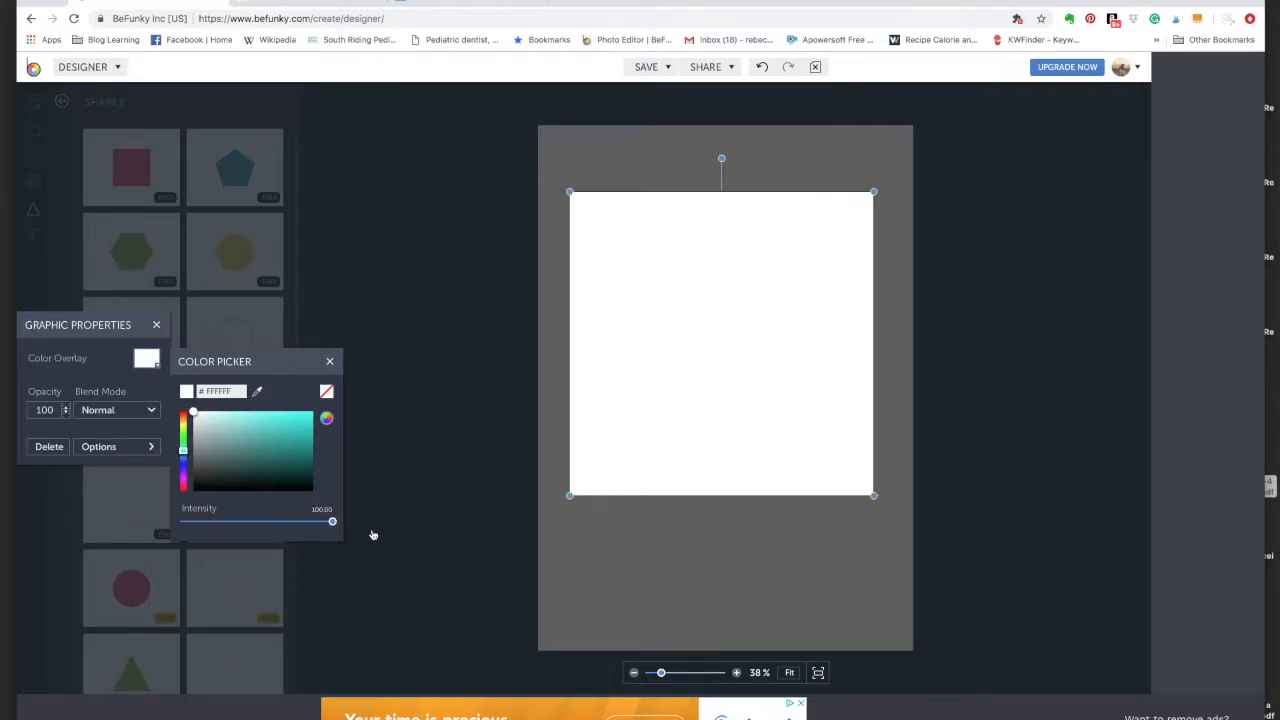
pyautogui.click(248, 433)
pyautogui.click(273, 443)
pyautogui.moveTo(273, 443); pyautogui.dragTo(261, 436)
pyautogui.click(262, 435)
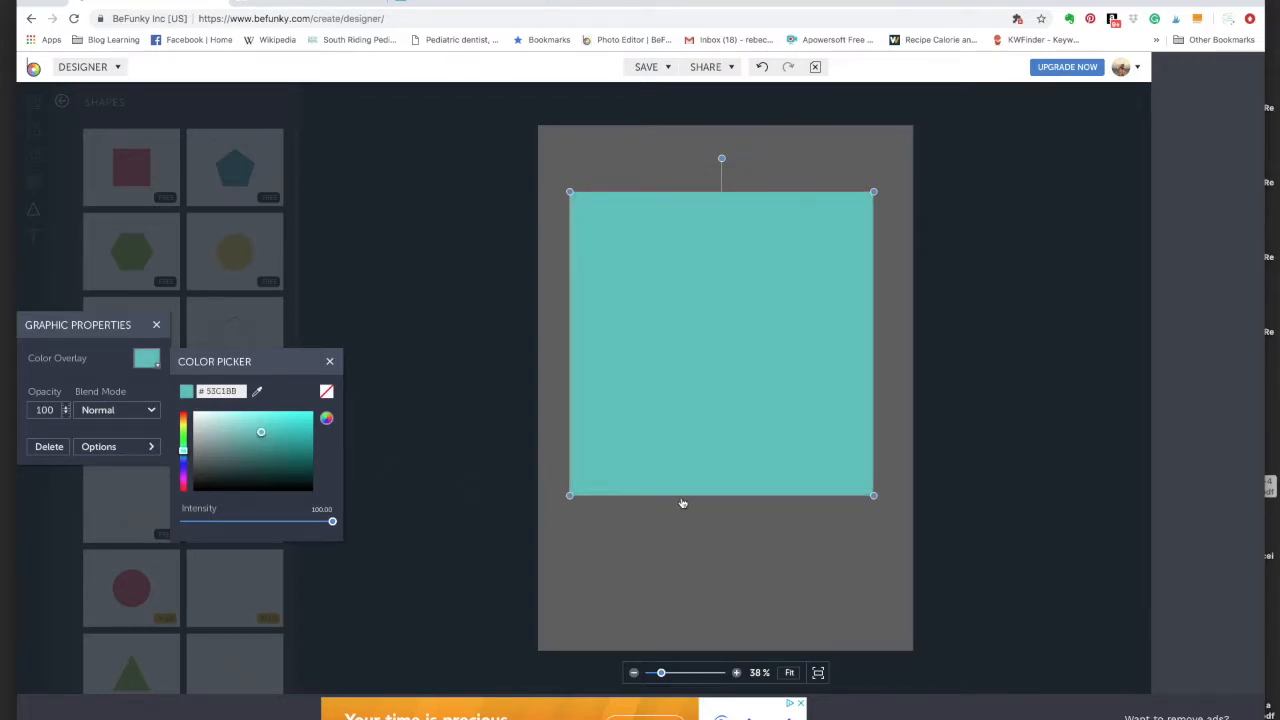
pyautogui.click(332, 363)
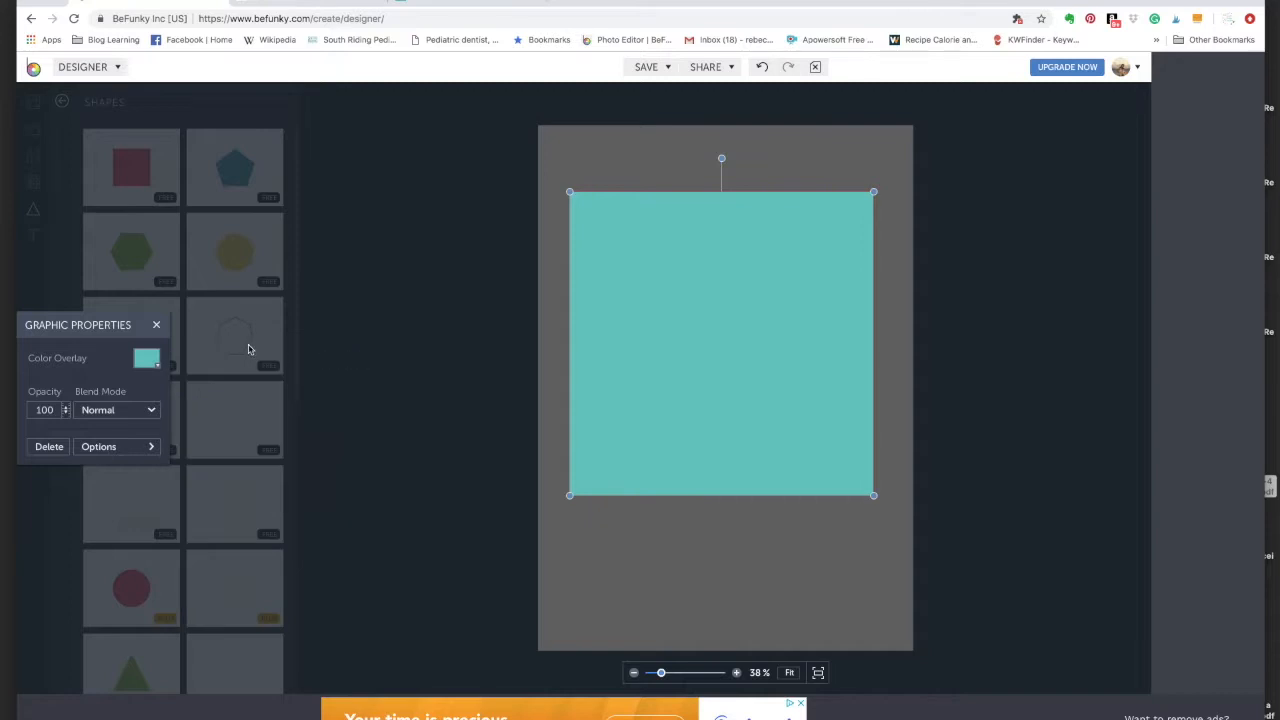
pyautogui.click(156, 325)
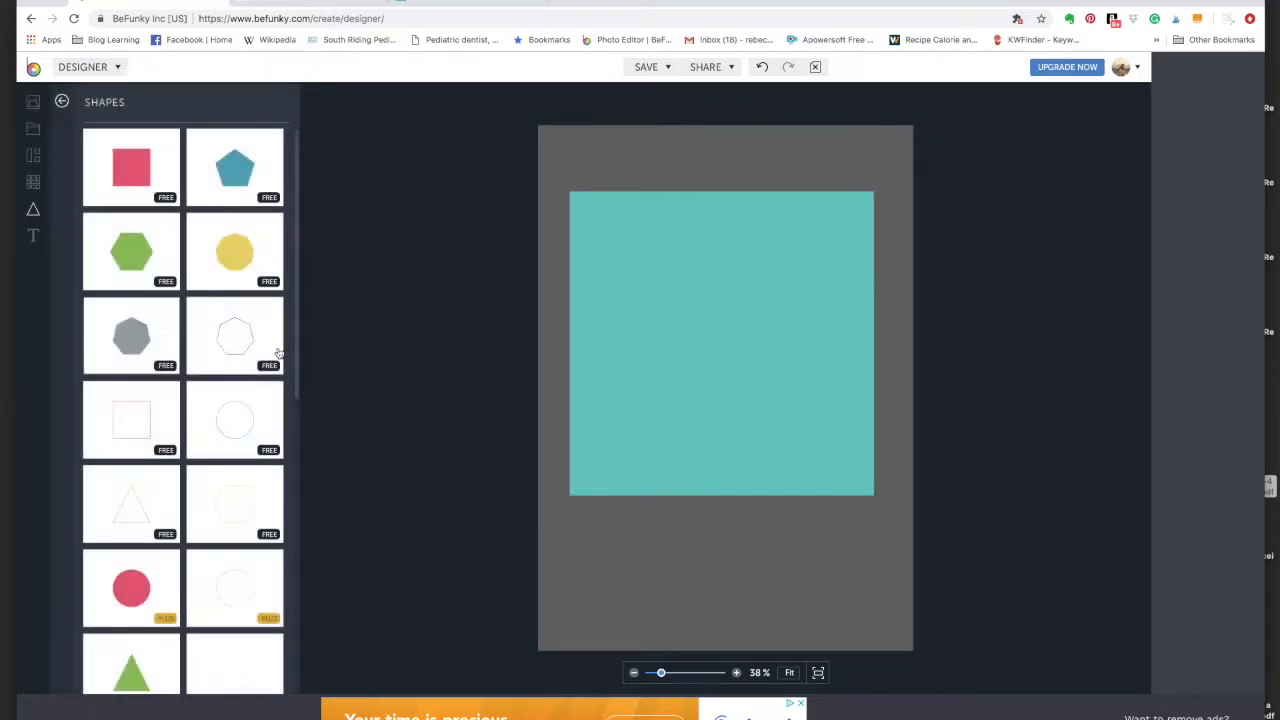
# - Centre the teal square horizontally on the card
pyautogui.click(737, 429)
pyautogui.moveTo(743, 427); pyautogui.dragTo(745, 427)
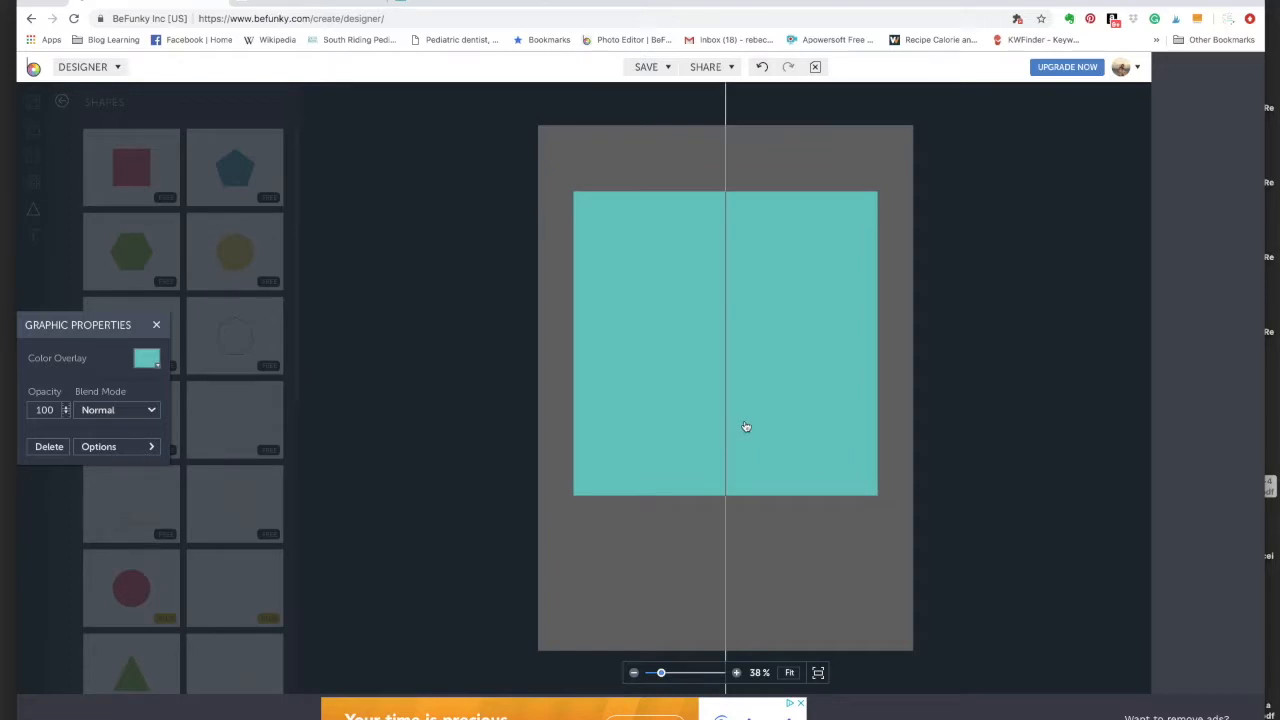
pyautogui.moveTo(745, 427); pyautogui.dragTo(745, 427)
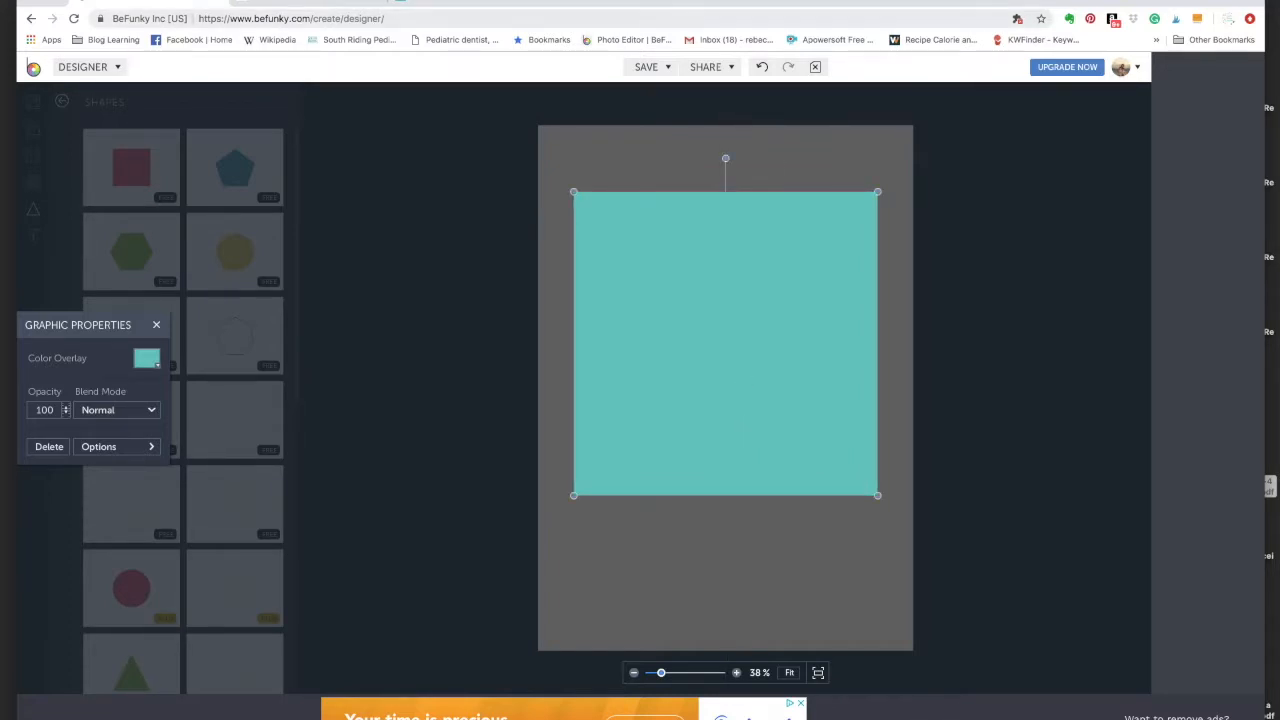
pyautogui.click(860, 140)
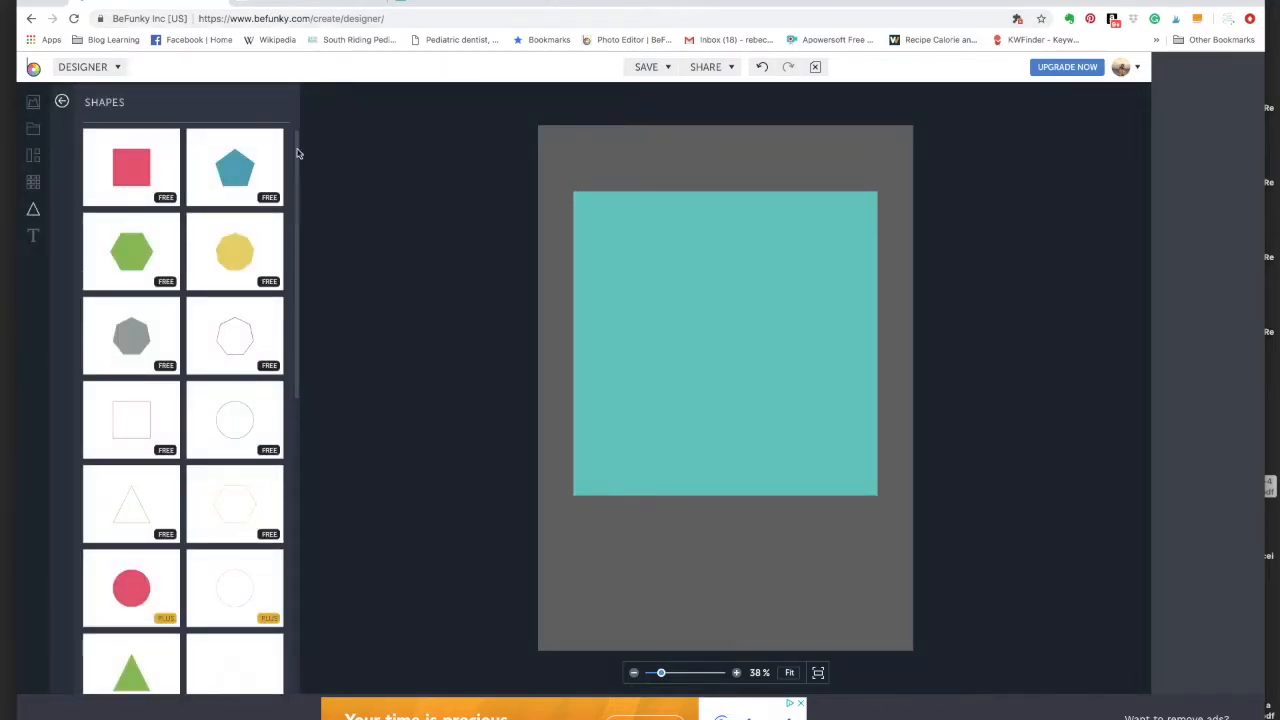
# - Place the imported beach photo over the teal square, enlarge it past the square's upper and lower edges, and centre it horizontally
pyautogui.click(34, 103)
pyautogui.moveTo(84, 191); pyautogui.dragTo(658, 292)
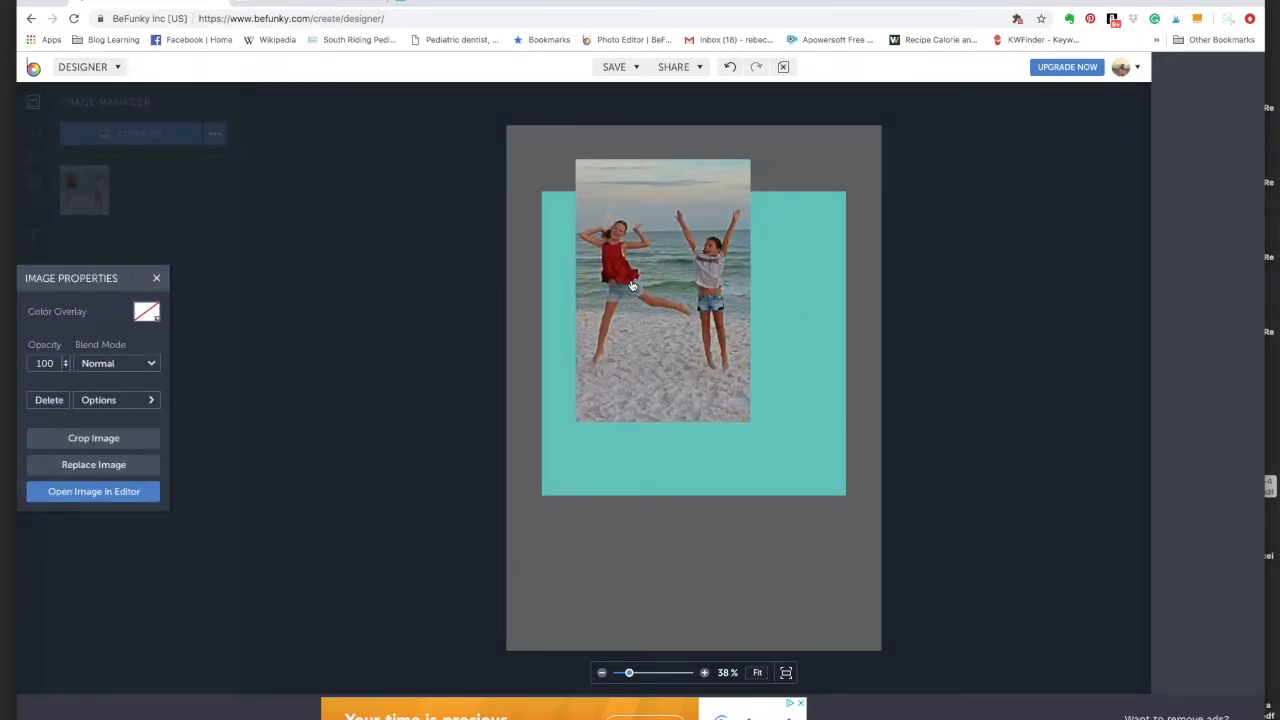
pyautogui.moveTo(750, 420); pyautogui.dragTo(777, 570)
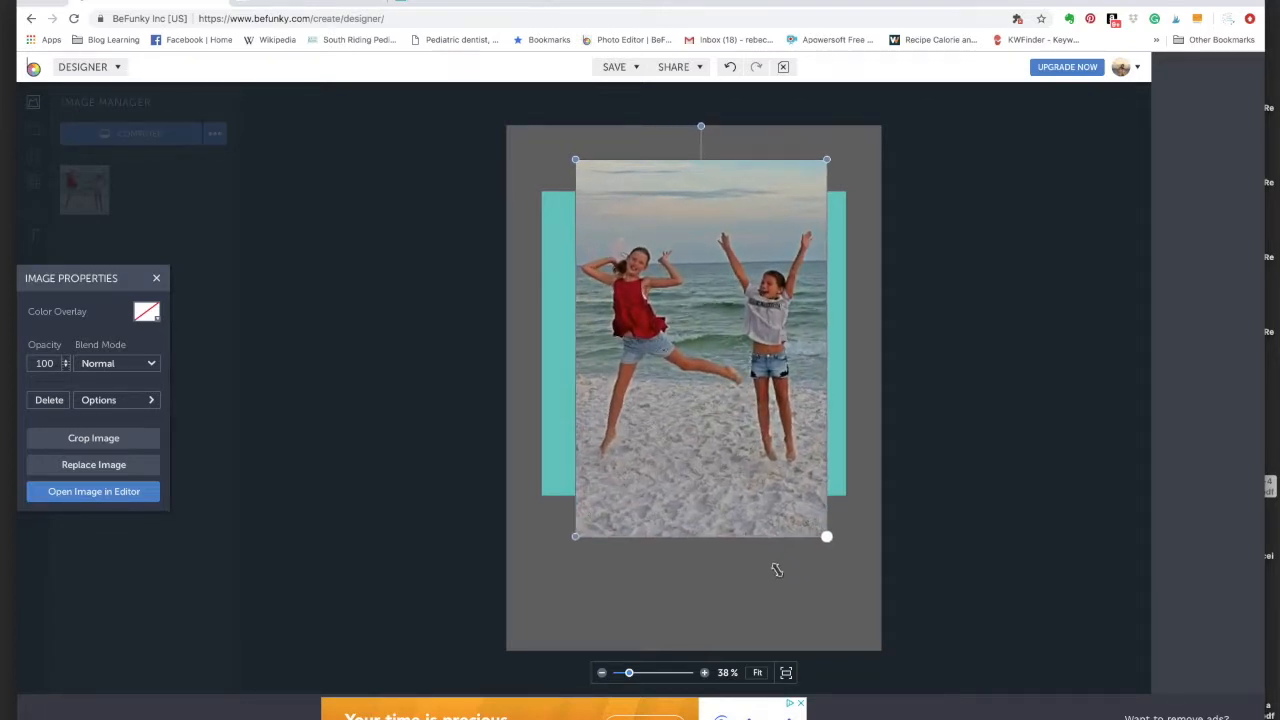
pyautogui.moveTo(741, 420)
pyautogui.mouseDown()
pyautogui.moveTo(717, 426)
pyautogui.moveTo(747, 439)
pyautogui.moveTo(728, 462)
pyautogui.moveTo(729, 408)
pyautogui.mouseUp()
pyautogui.moveTo(758, 167); pyautogui.dragTo(760, 166)
pyautogui.click(760, 596)
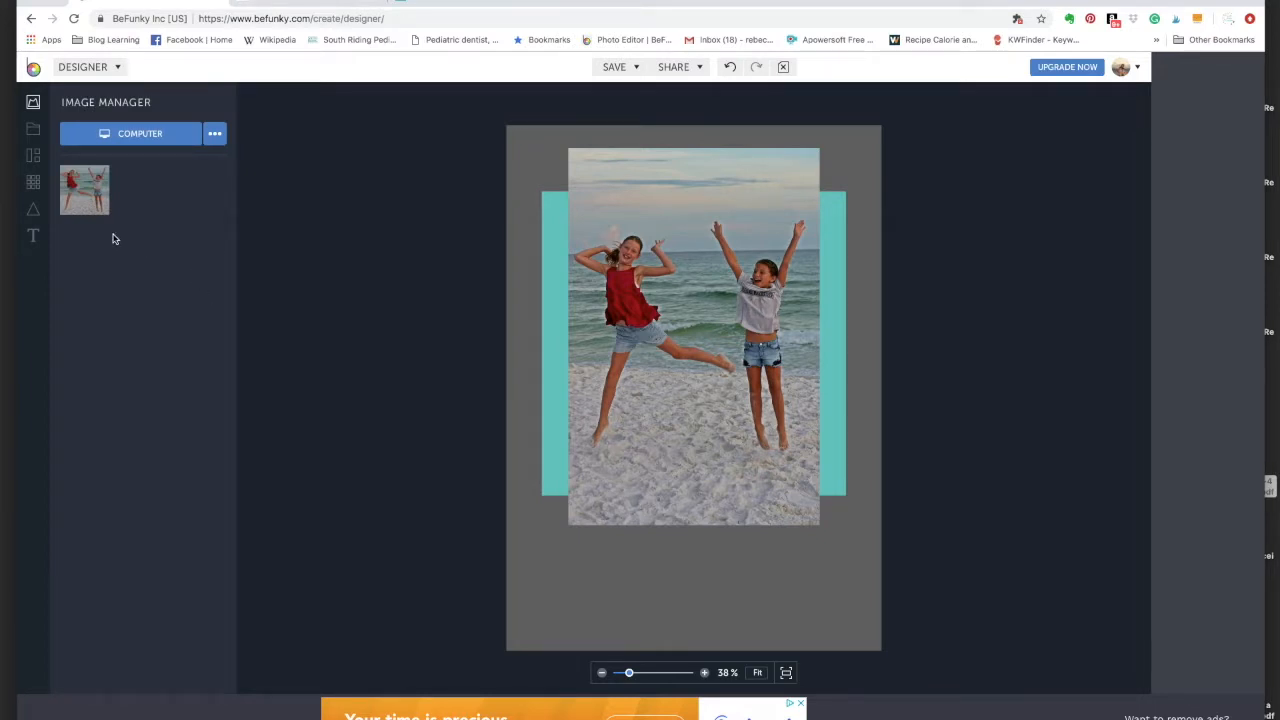
# - Add a text box to the card and move it below the photo
pyautogui.click(34, 235)
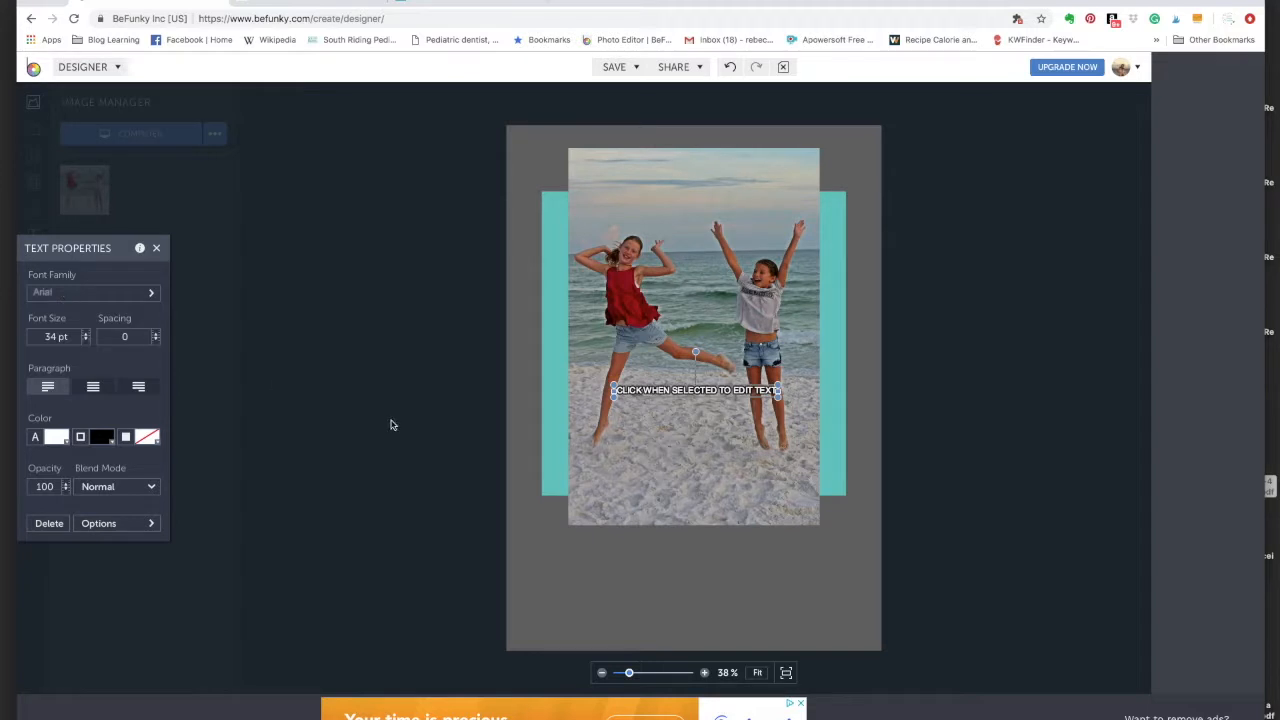
pyautogui.moveTo(713, 392); pyautogui.dragTo(716, 585)
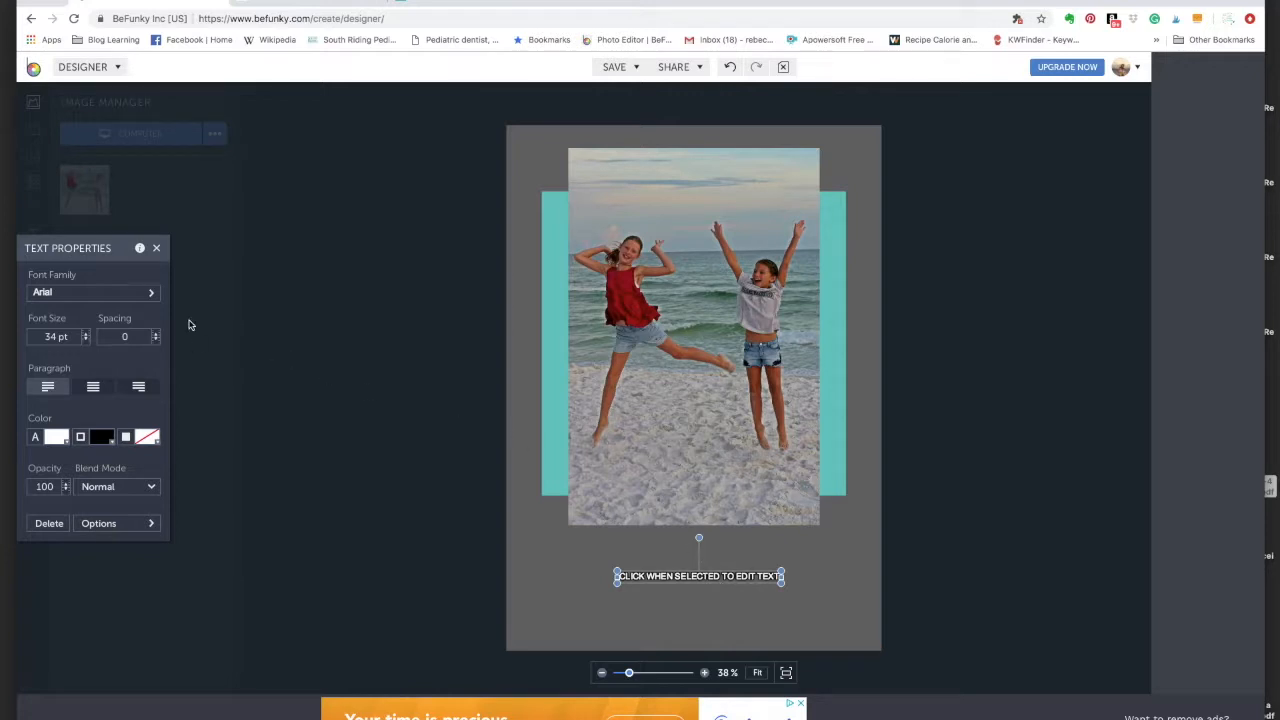
# - Set the text box's font family to Carrington from BeFunky's own fonts
pyautogui.click(150, 294)
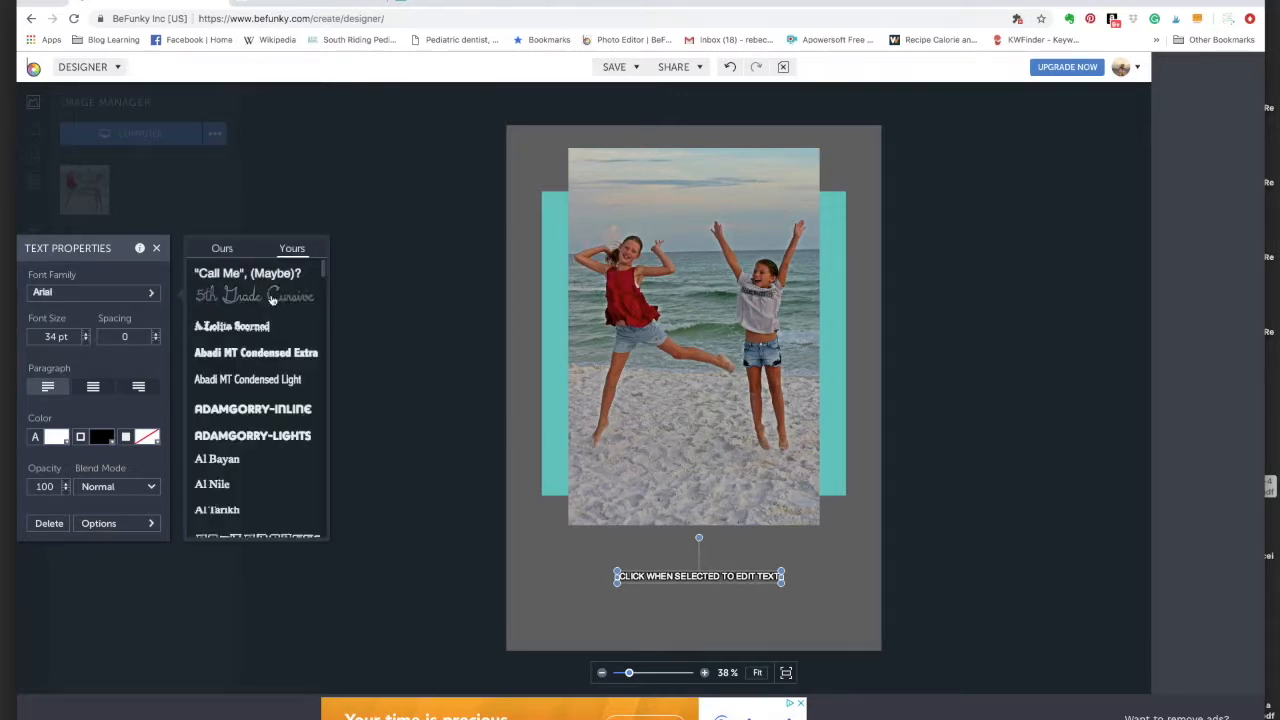
pyautogui.click(222, 249)
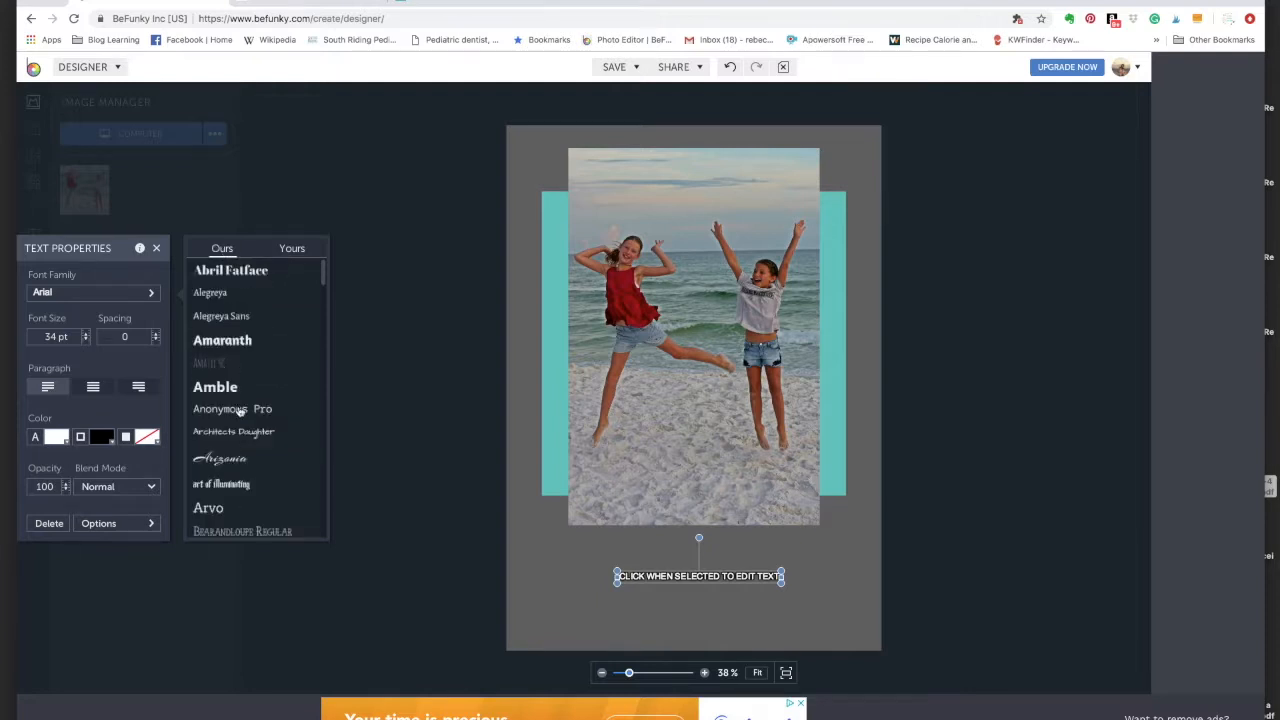
pyautogui.scroll(-1, 263, 435)
pyautogui.scroll(-10, 263, 435)
pyautogui.scroll(10, 263, 435)
pyautogui.scroll(-4, 265, 436)
pyautogui.scroll(-5, 265, 436)
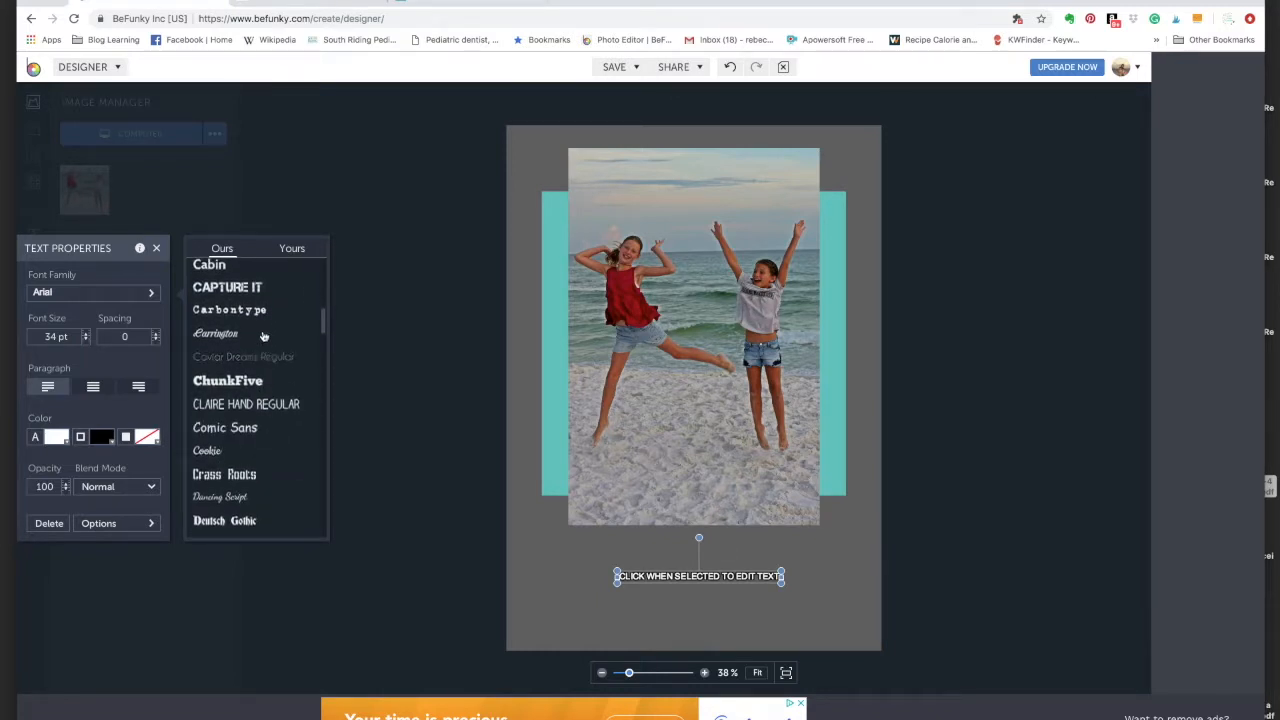
pyautogui.click(263, 335)
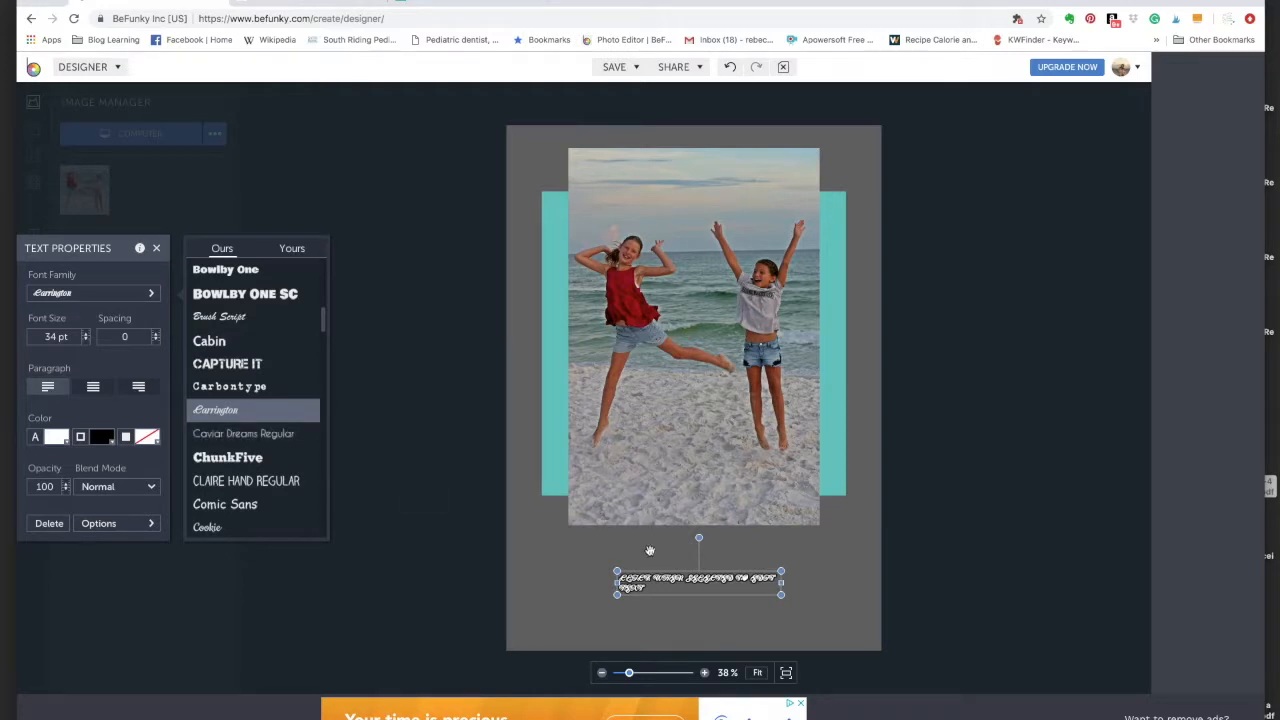
# - Replace the placeholder text below the photo with "Peace & Joy"
pyautogui.click(706, 585)
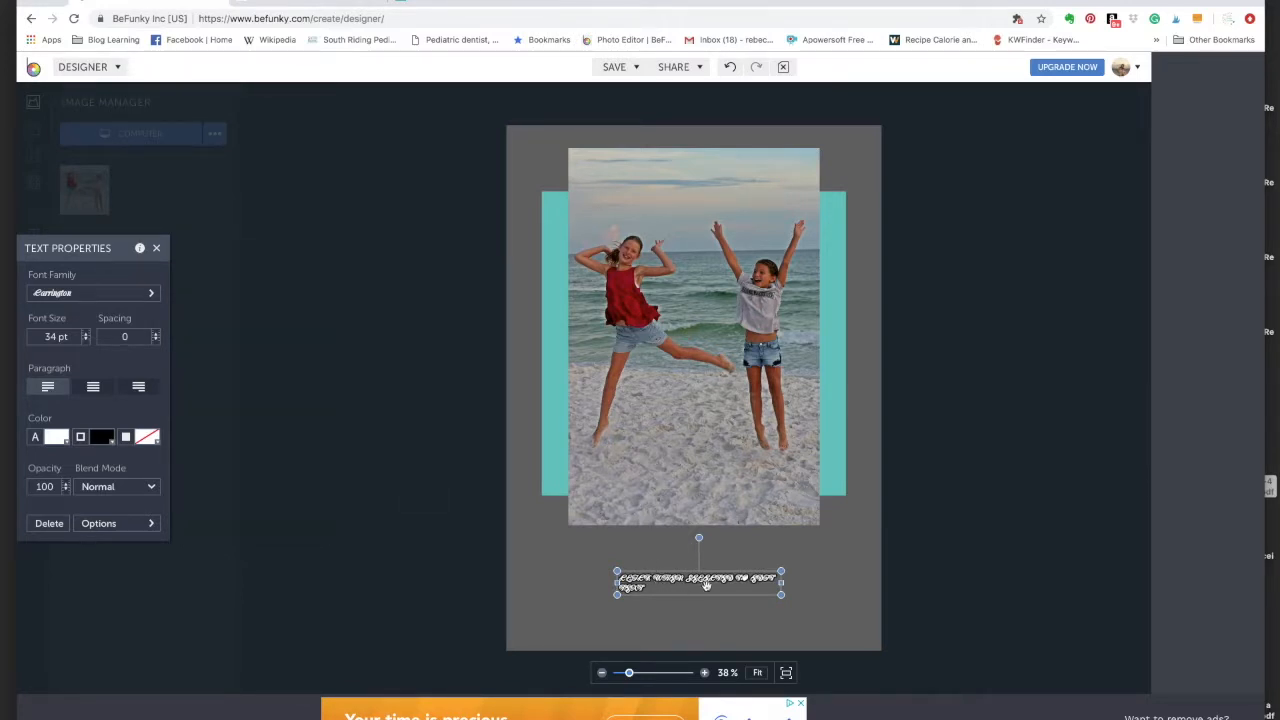
pyautogui.click(678, 602)
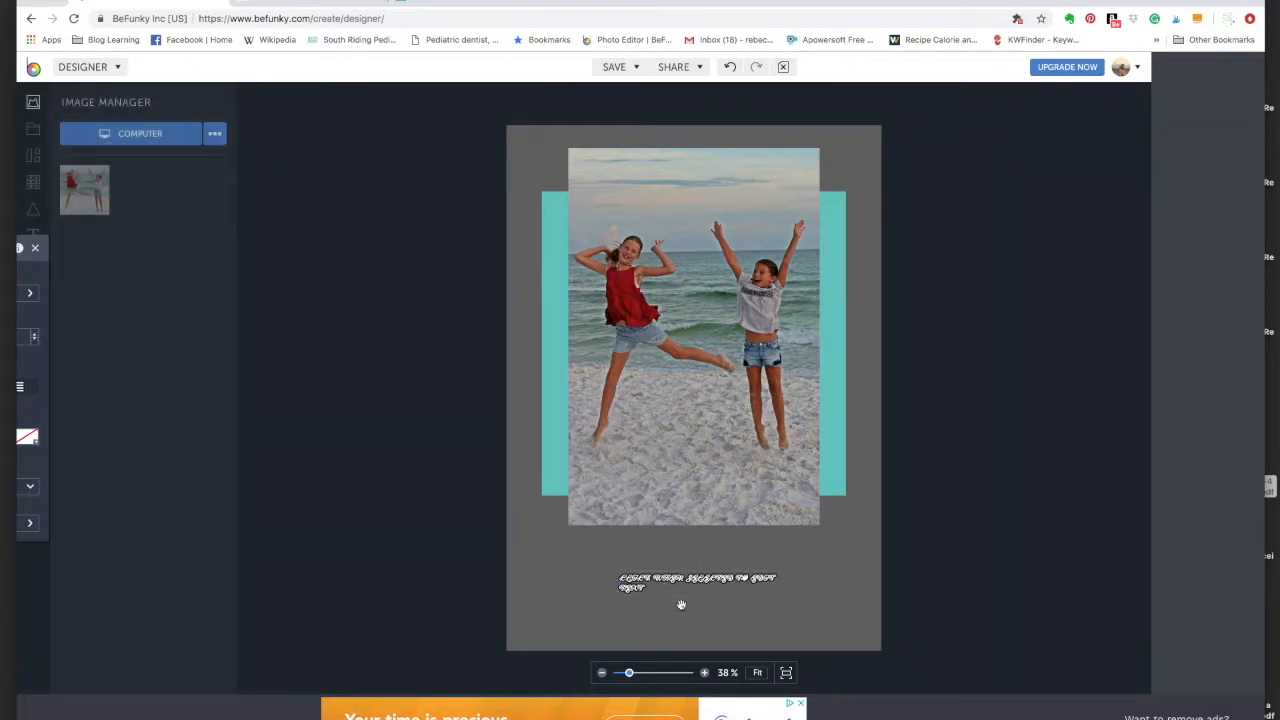
pyautogui.doubleClick(672, 580)
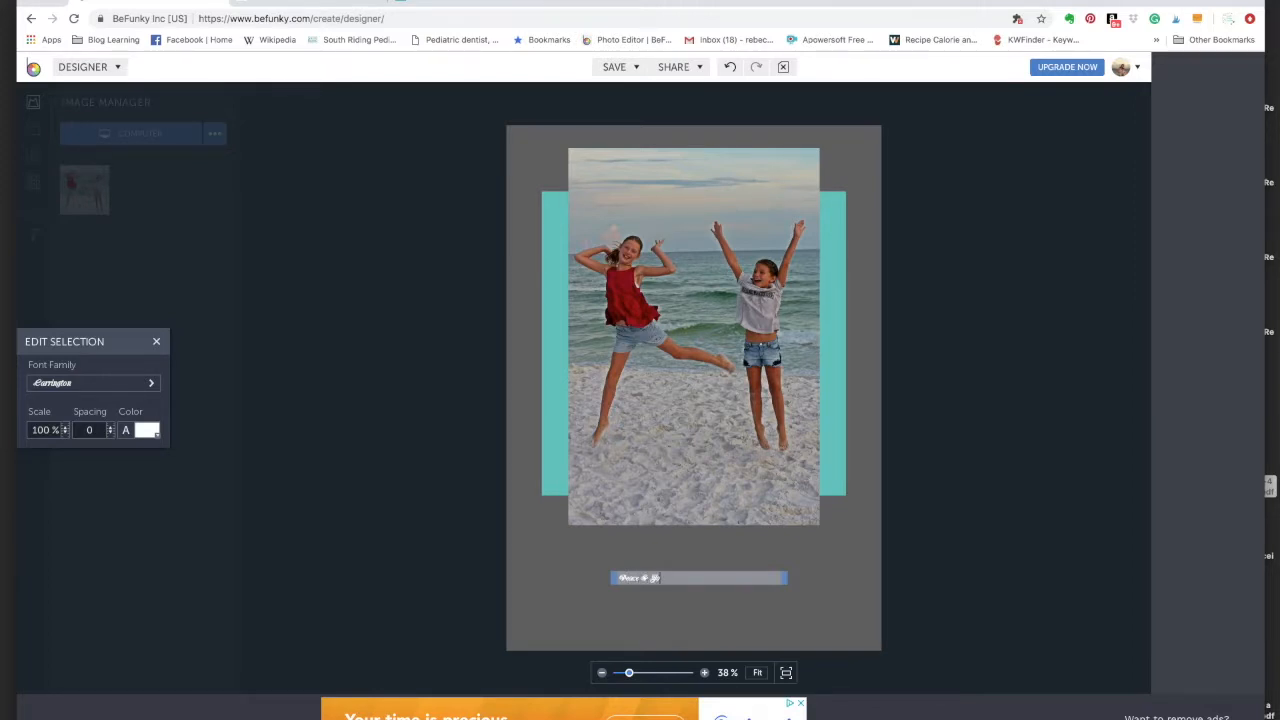
pyautogui.click(694, 606)
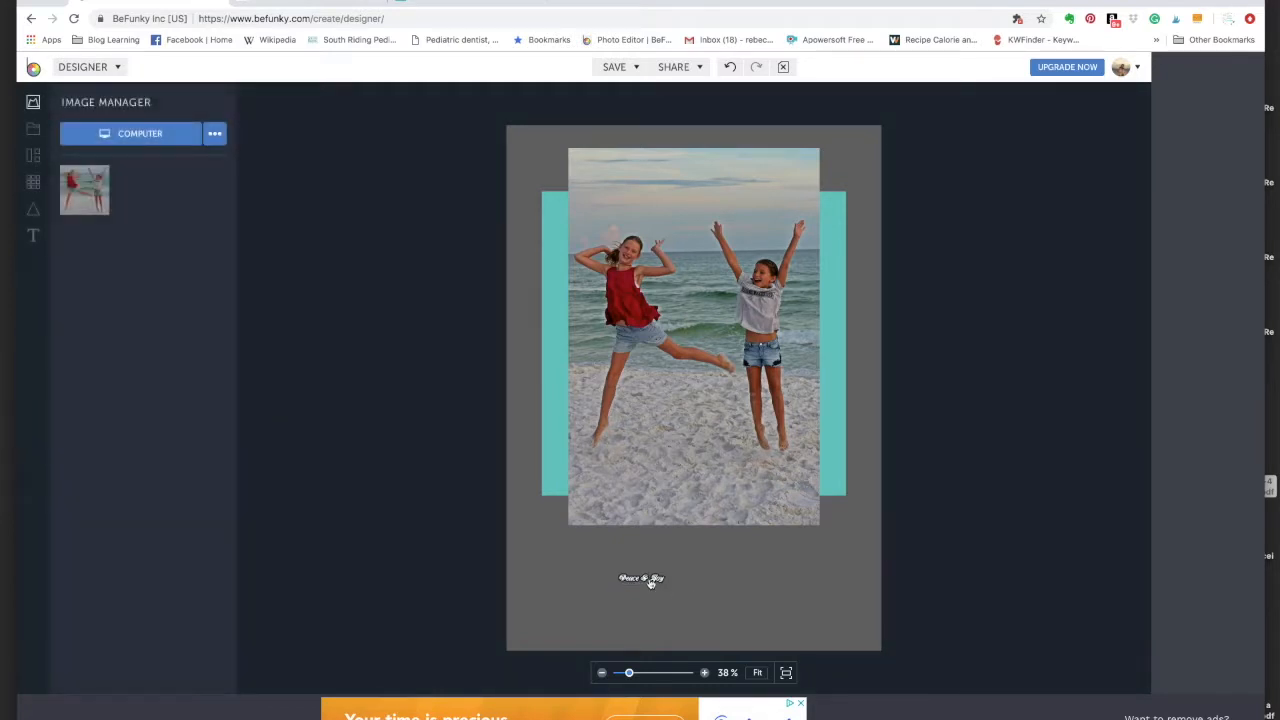
# - Remove the outline colour from the "Peace & Joy" text and centre-align its paragraph
pyautogui.click(651, 580)
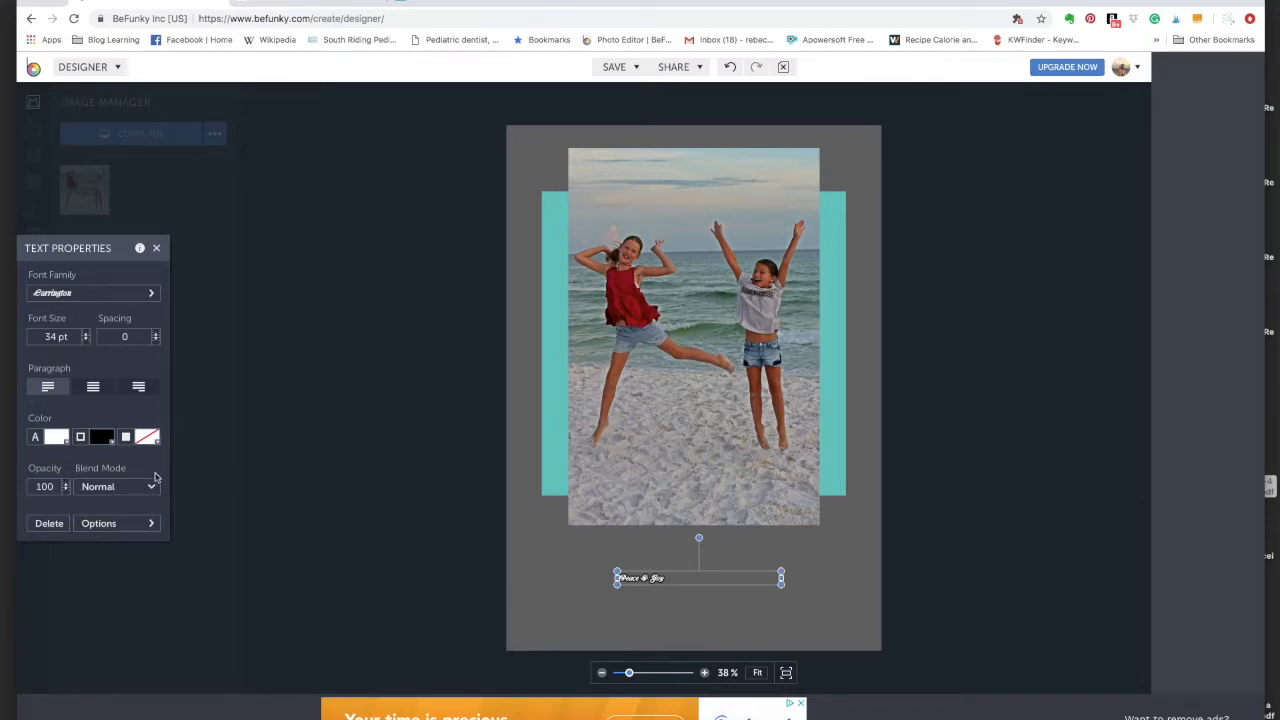
pyautogui.click(99, 437)
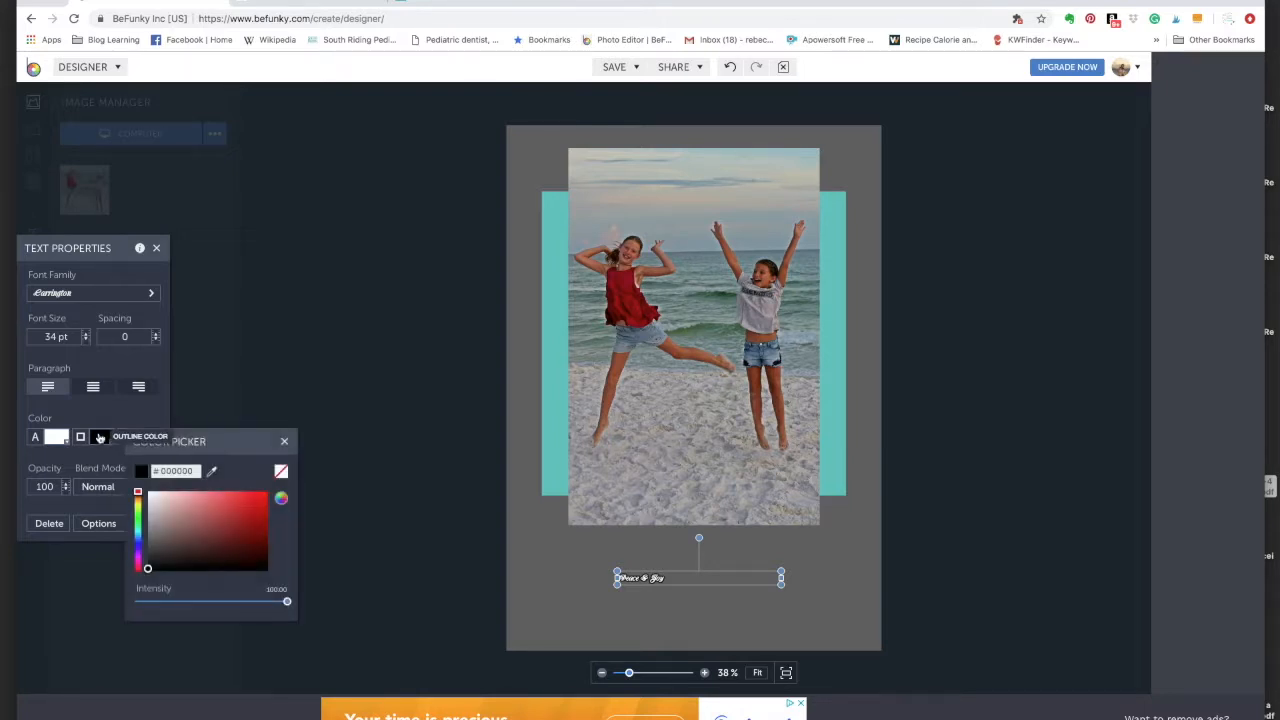
pyautogui.click(282, 471)
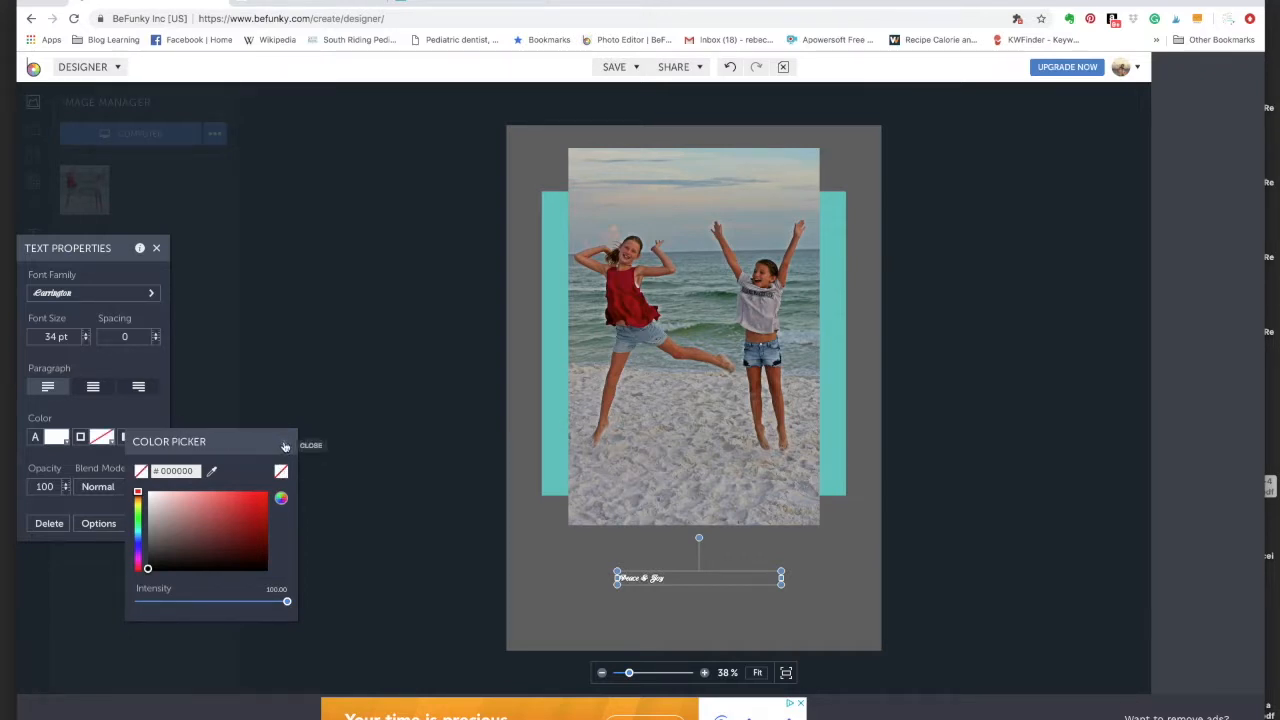
pyautogui.click(285, 444)
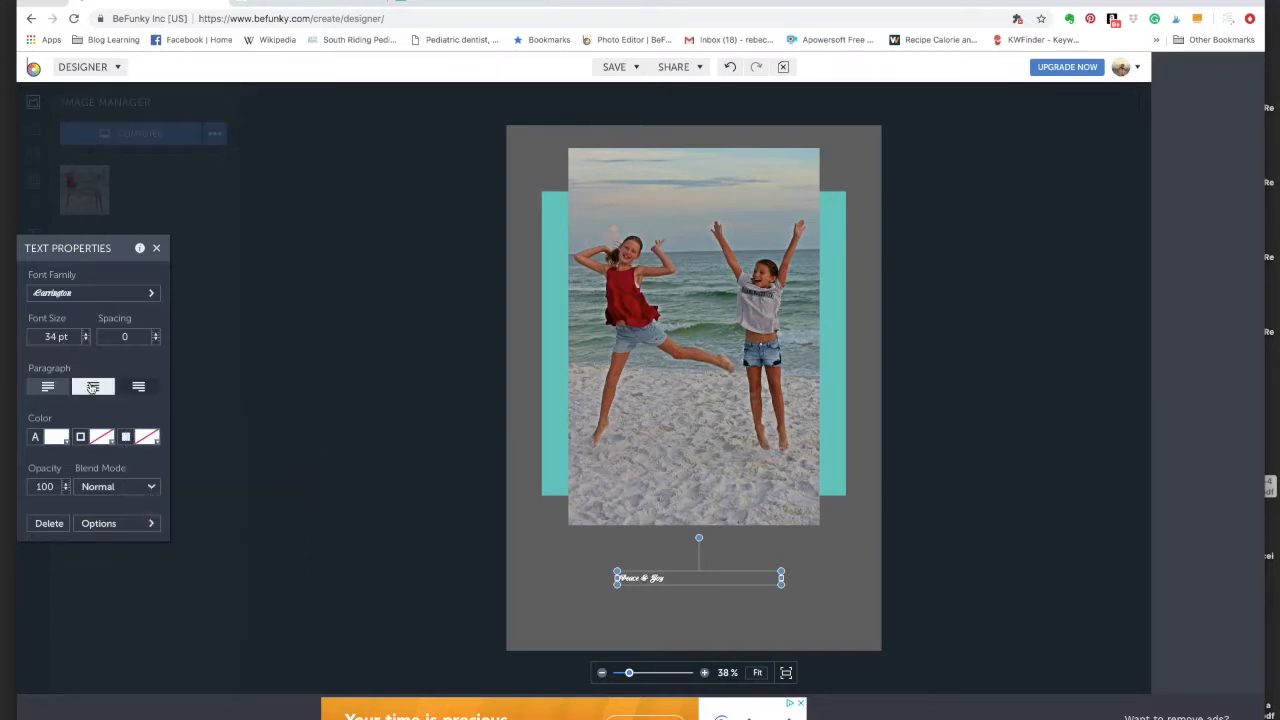
pyautogui.click(92, 387)
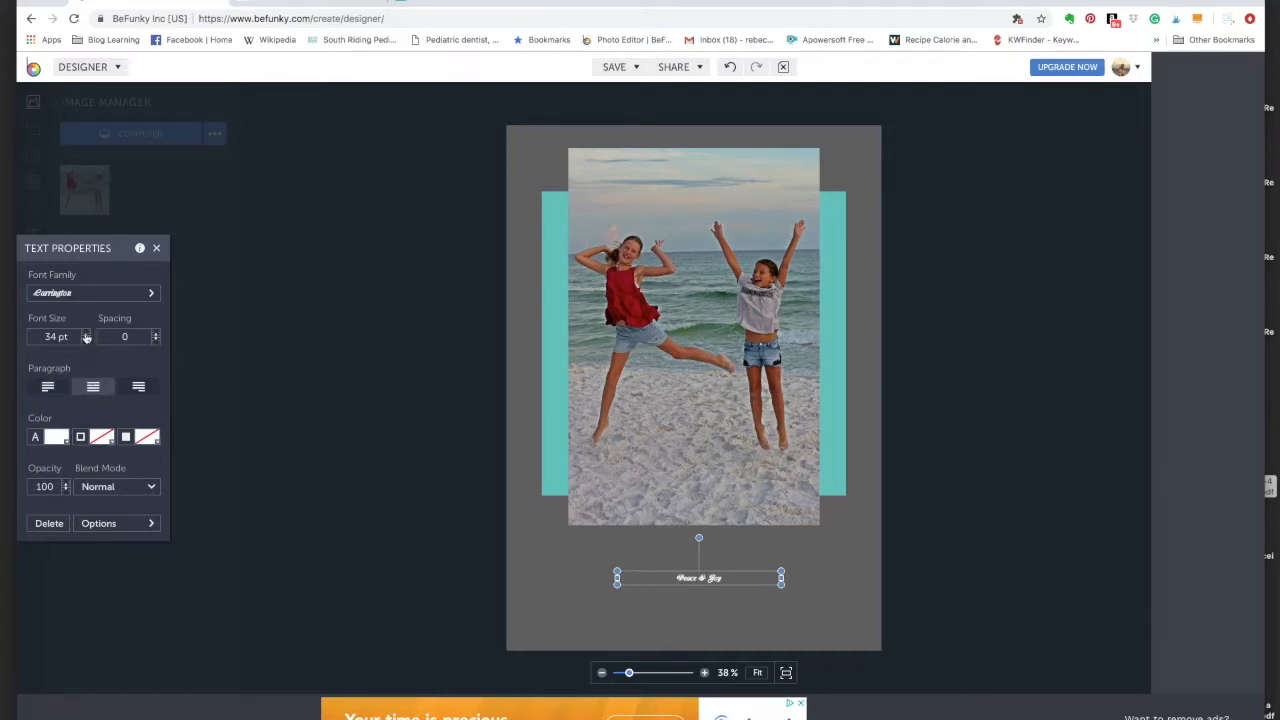
# - Enlarge the "Peace & Joy" text to 165 pt, narrow its text box and centre it just below the photo
pyautogui.moveTo(86, 338); pyautogui.dragTo(86, 337)
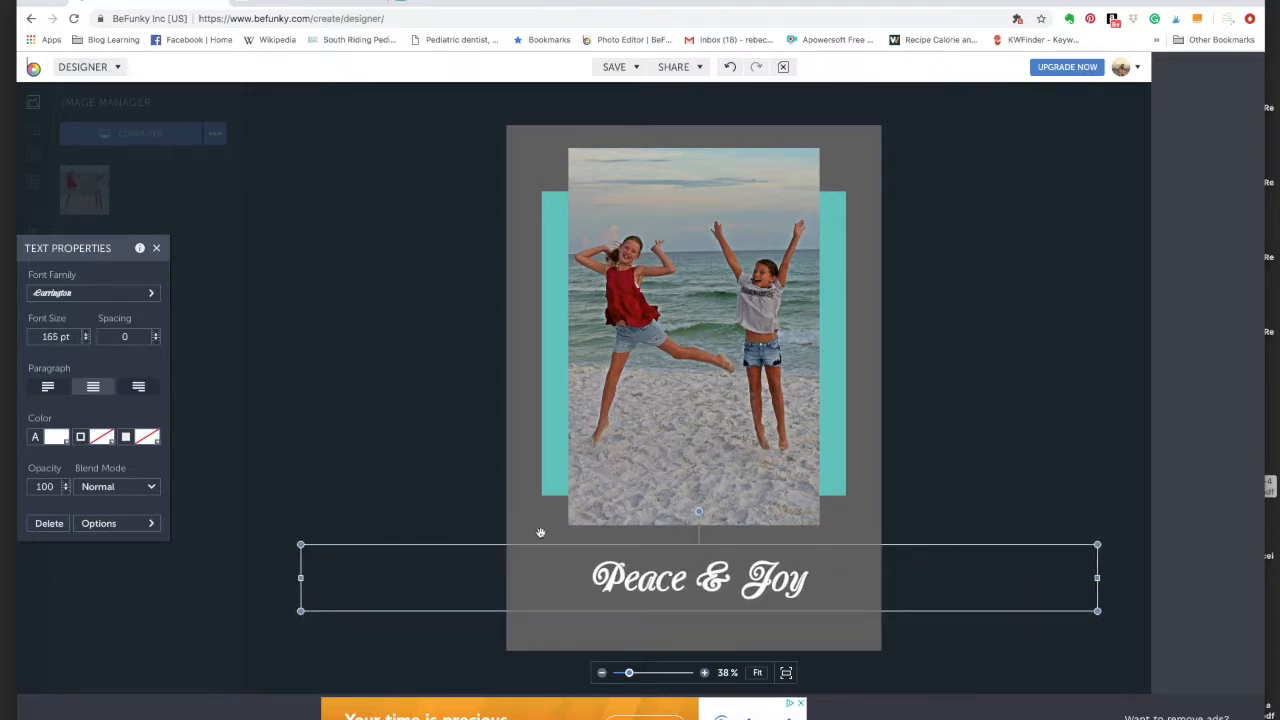
pyautogui.moveTo(1097, 578); pyautogui.dragTo(617, 611)
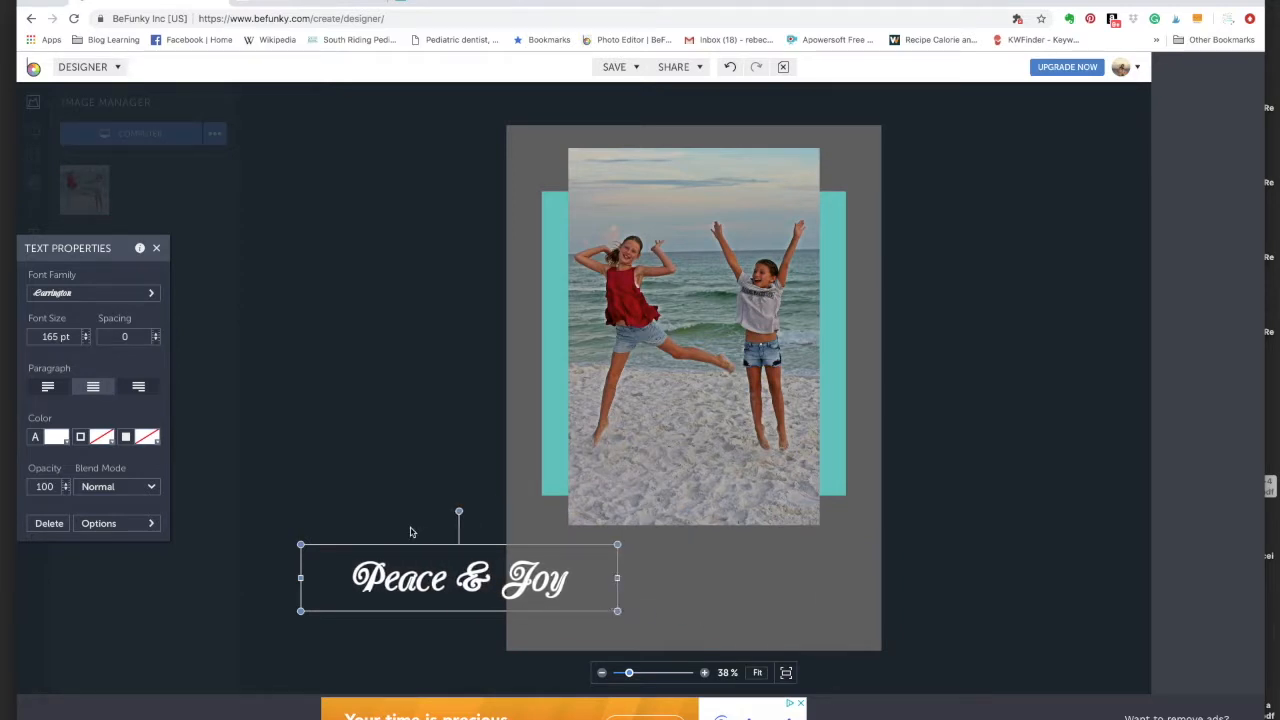
pyautogui.moveTo(481, 580); pyautogui.dragTo(708, 568)
pyautogui.click(812, 620)
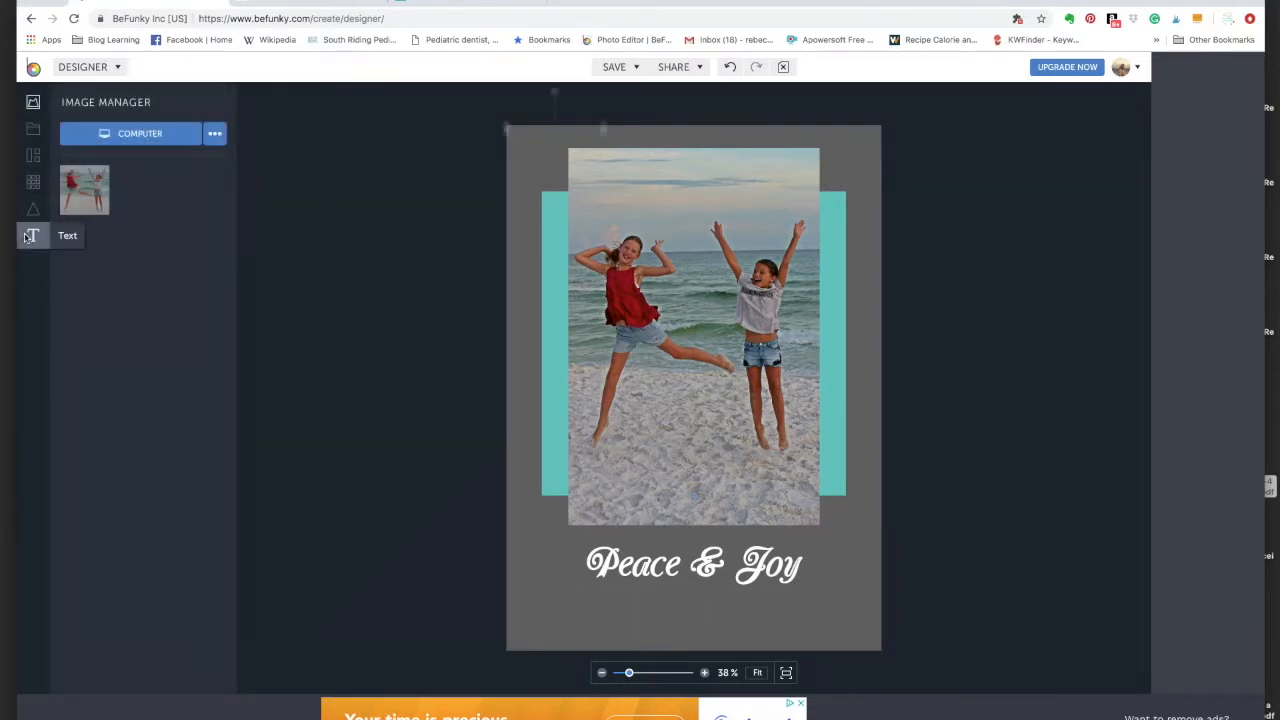
# - Add a second text box in the Architects Daughter font and place it below the "Peace & Joy" heading
pyautogui.click(32, 235)
pyautogui.click(155, 293)
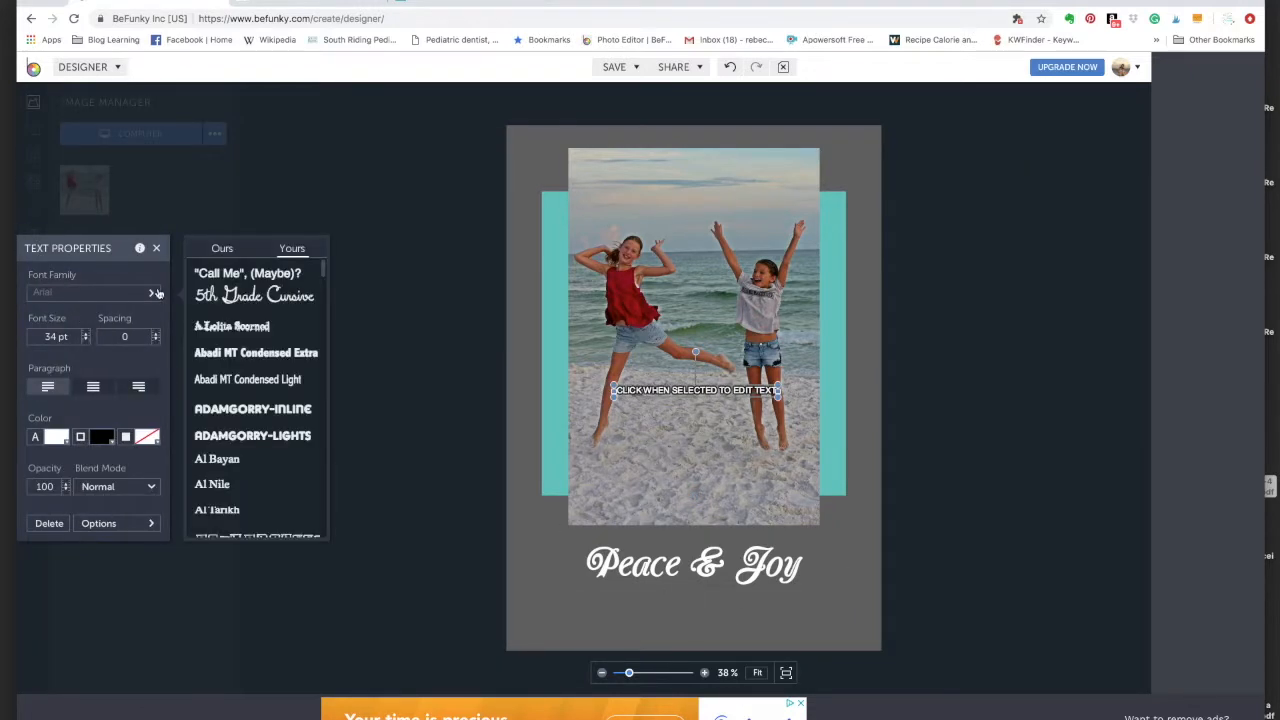
pyautogui.click(207, 252)
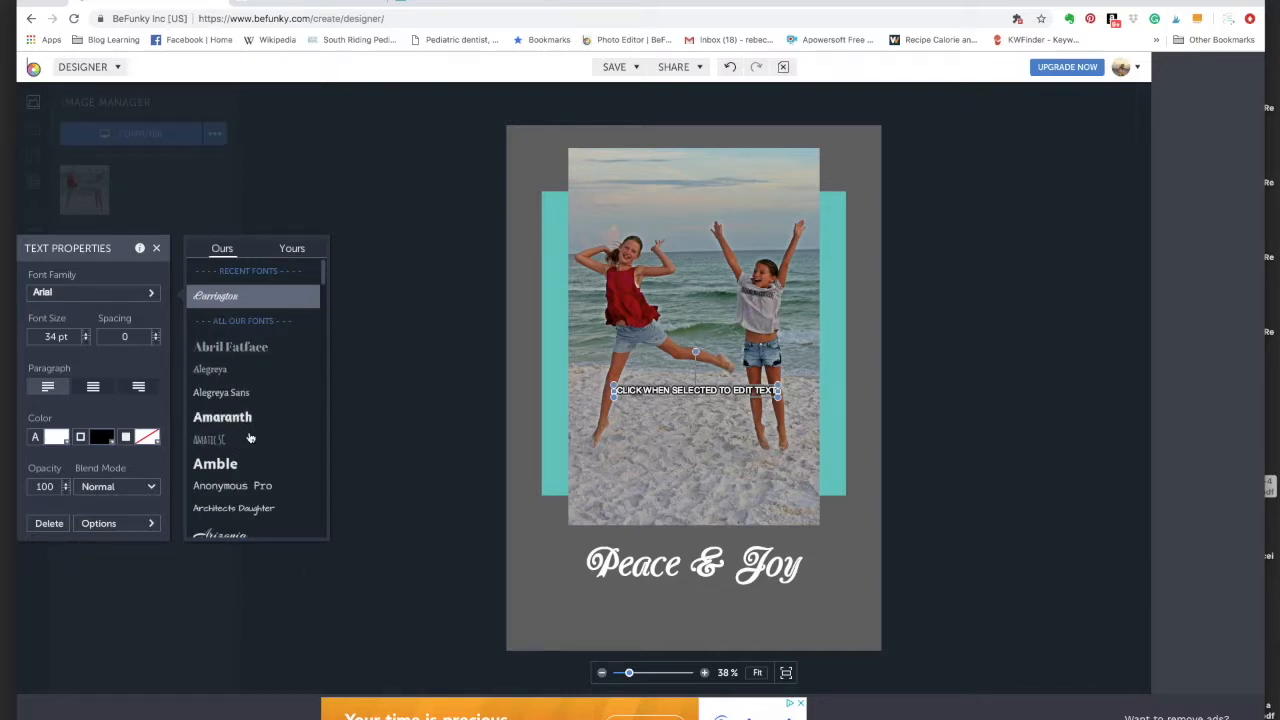
pyautogui.scroll(-5, 268, 420)
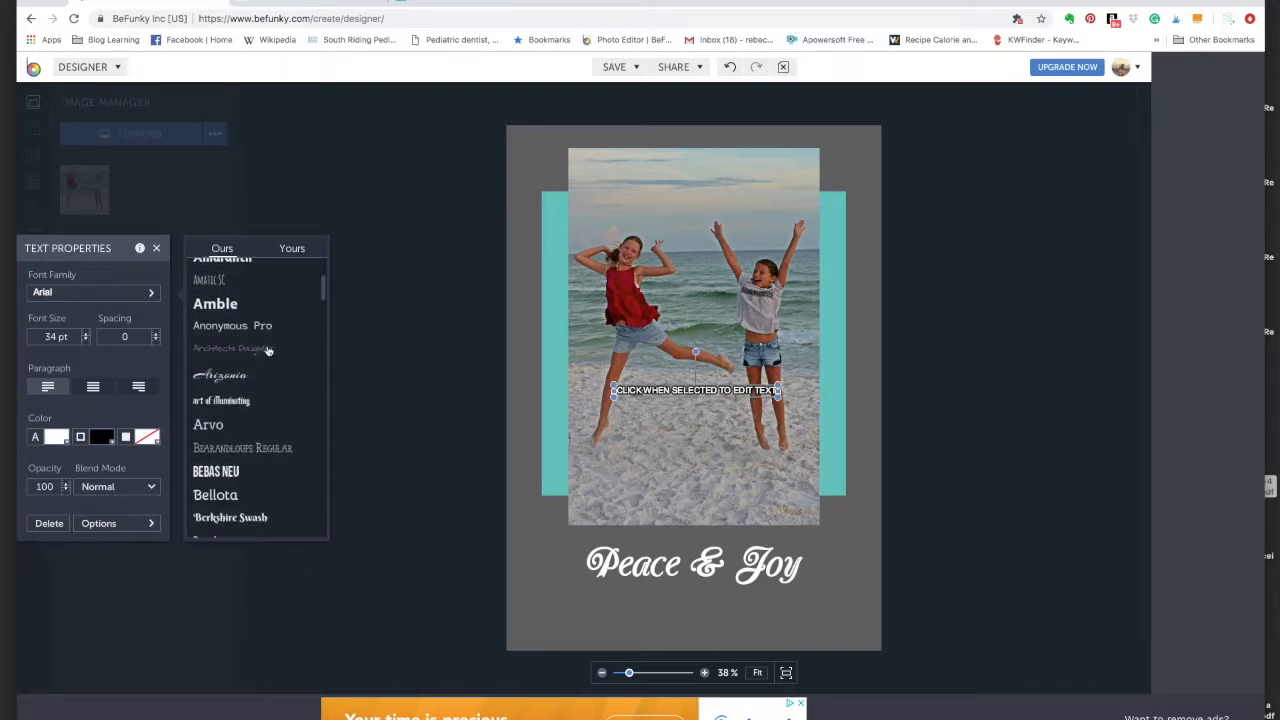
pyautogui.click(268, 350)
pyautogui.moveTo(698, 416); pyautogui.dragTo(696, 617)
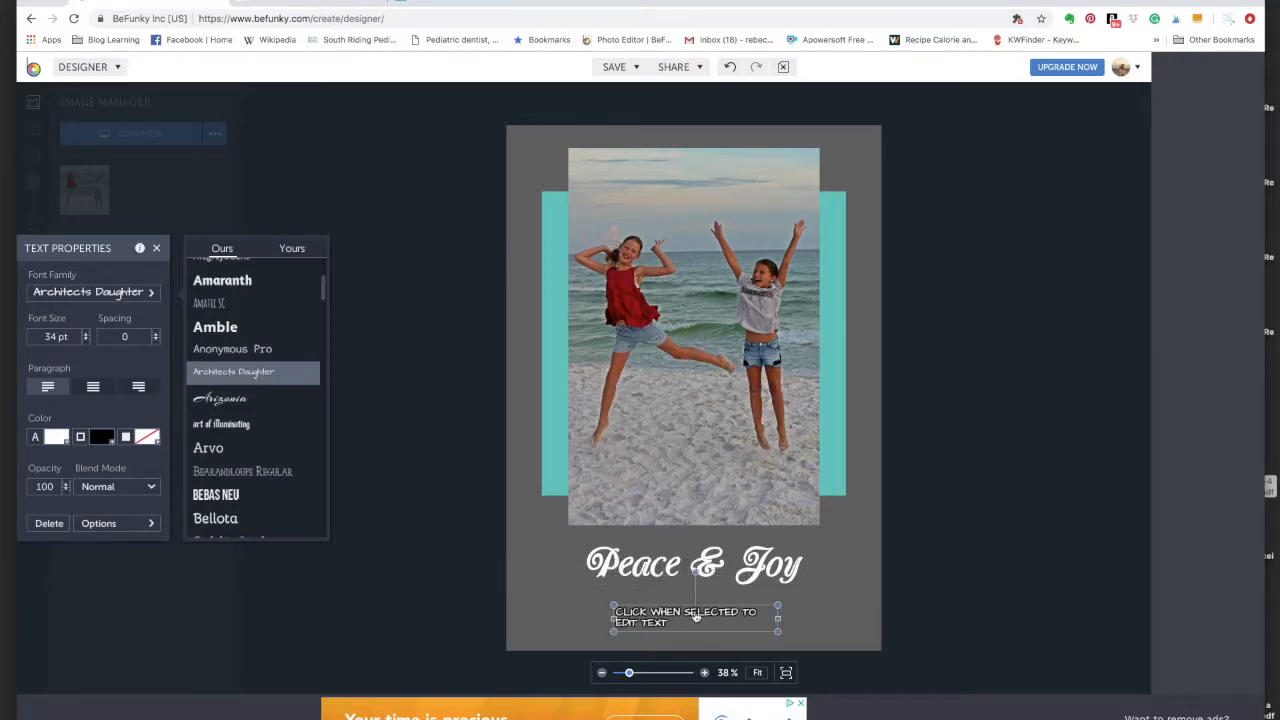
# - Replace the second text box's placeholder with "Wishing you the happiest of Holiday Seasons! --" followed by the family's name
pyautogui.click(696, 617)
pyautogui.write('Wish')
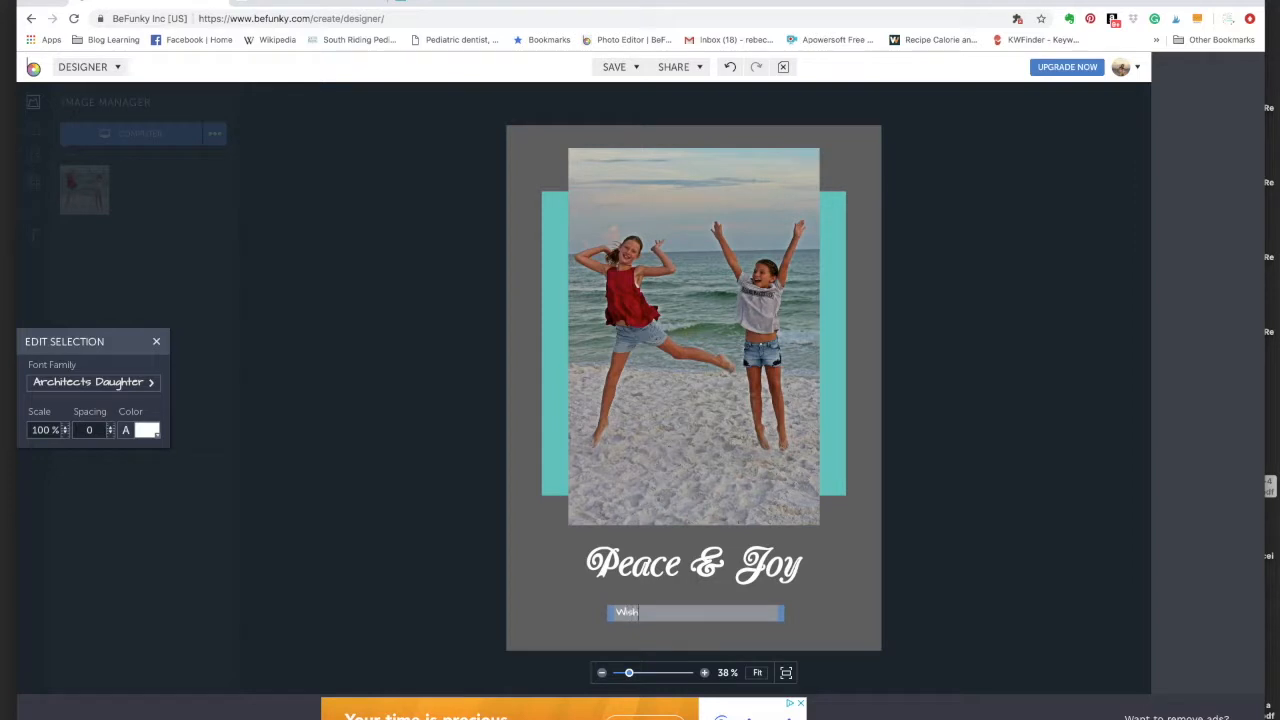
pyautogui.write('ing you the')
pyautogui.write('liday Seasons')
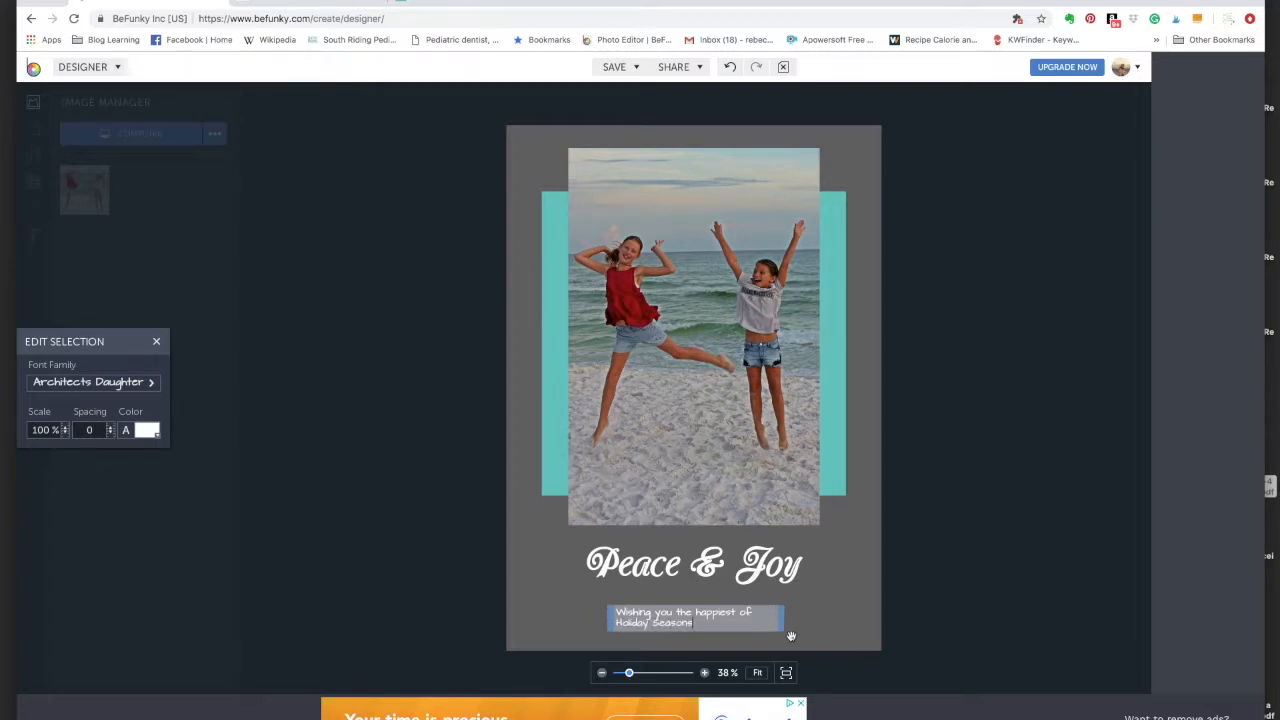
pyautogui.write('! - McGonigle Family')
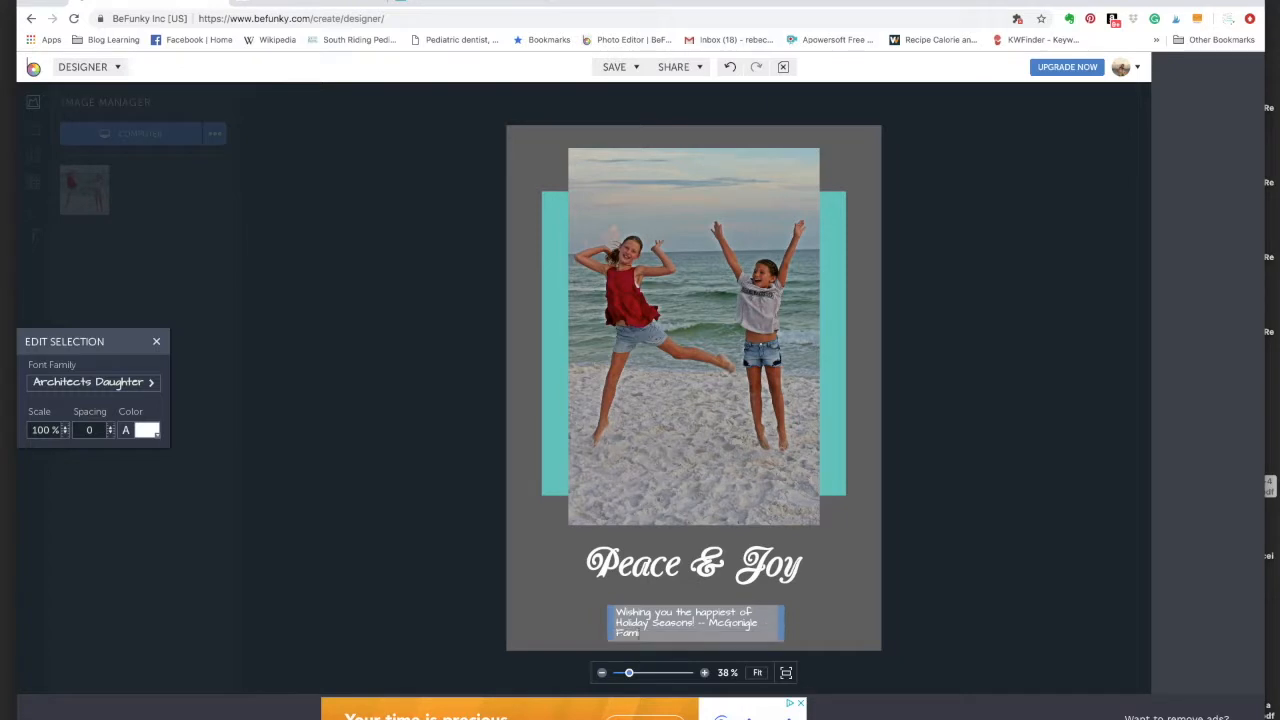
pyautogui.click(838, 615)
# - Centre-align the holiday greeting and remove its outline colour
pyautogui.click(714, 628)
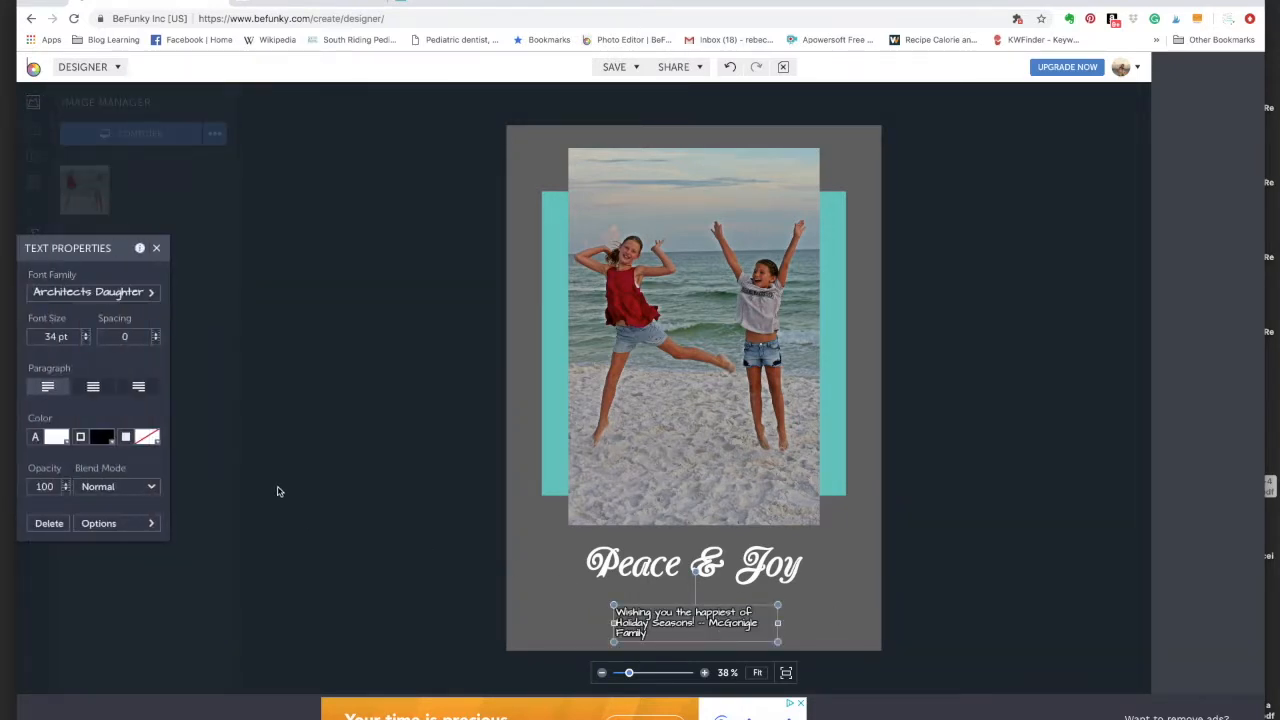
pyautogui.click(92, 386)
pyautogui.click(101, 437)
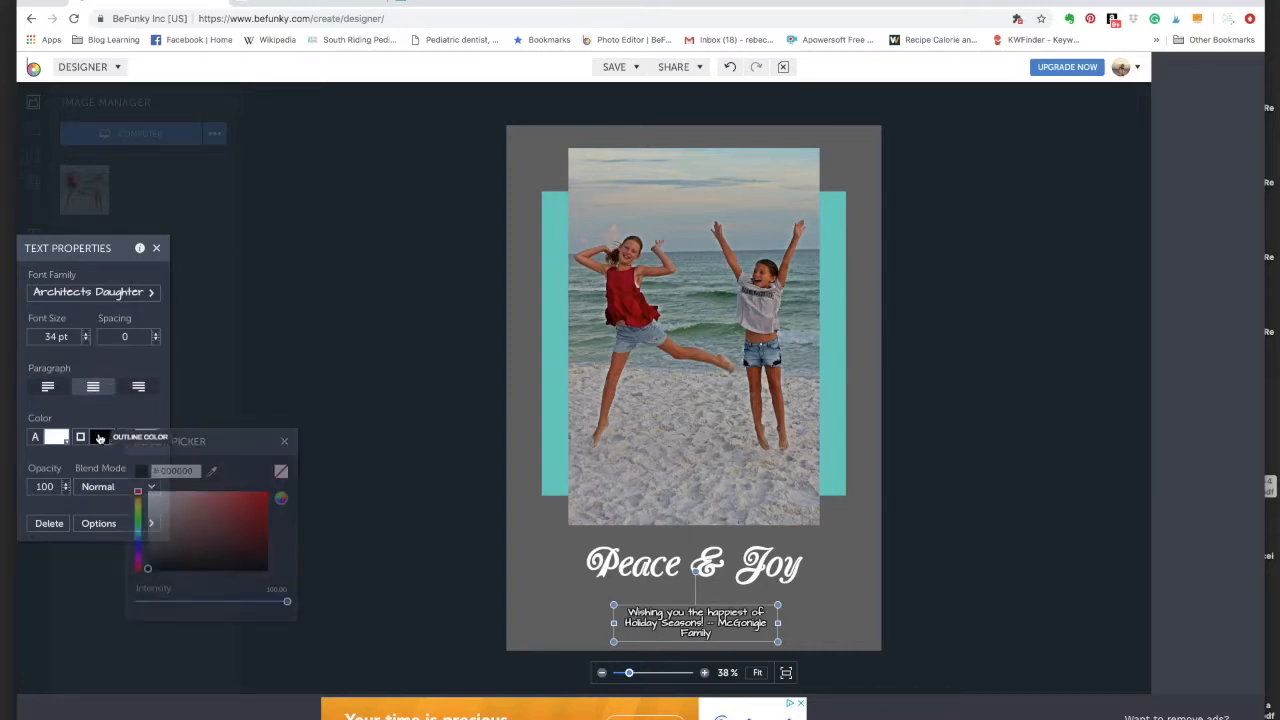
pyautogui.click(281, 470)
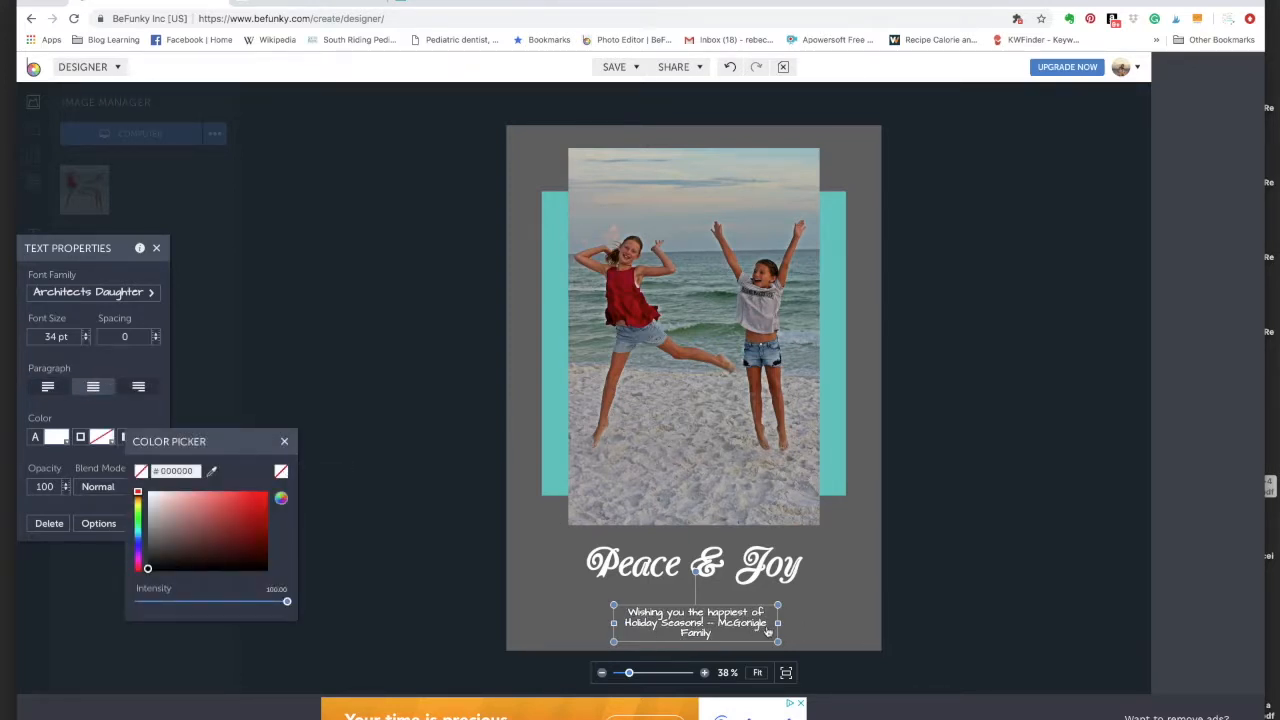
# - Widen the greeting's text box to fit two lines, enlarge its text to 47 pt and centre it below the heading
pyautogui.moveTo(777, 622); pyautogui.dragTo(866, 620)
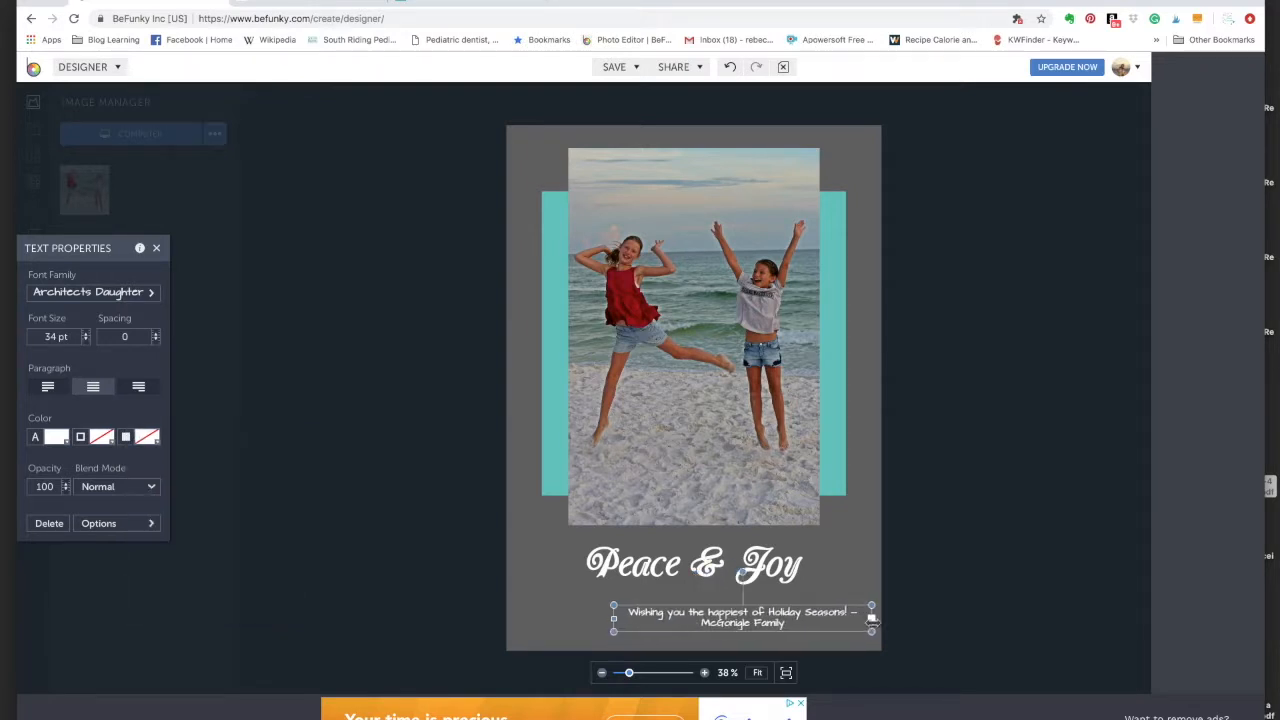
pyautogui.moveTo(764, 620); pyautogui.dragTo(714, 615)
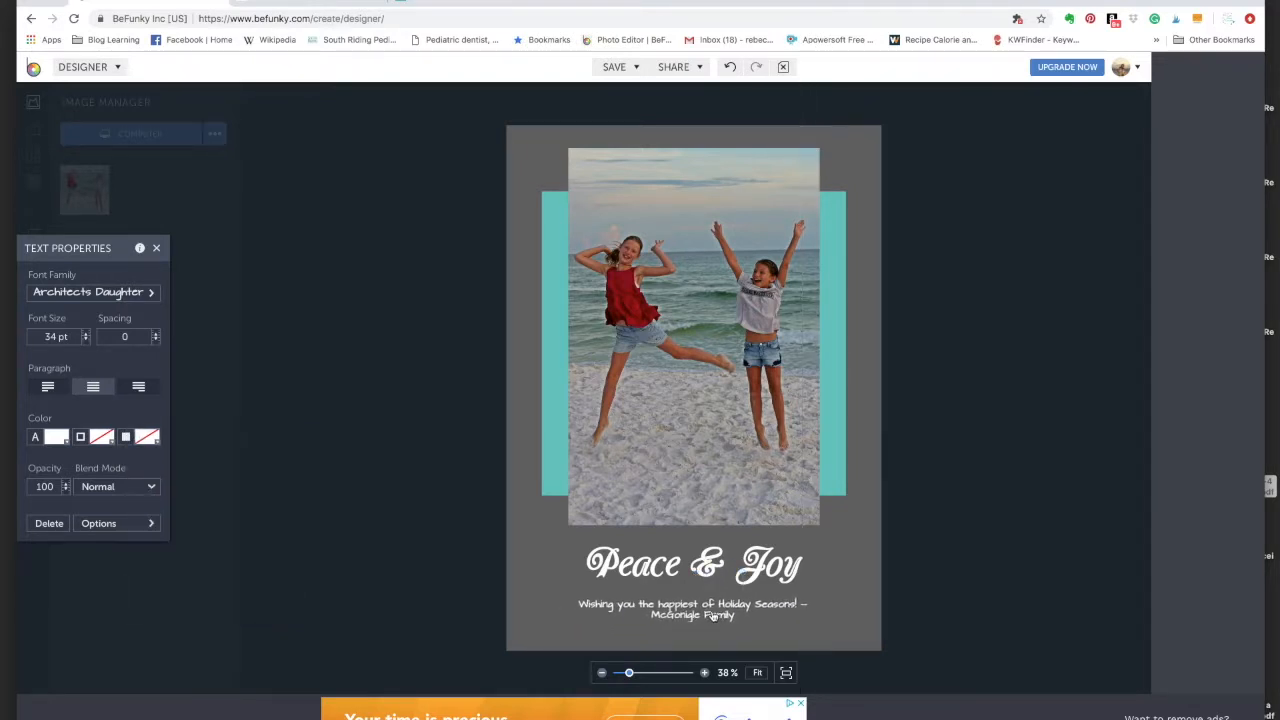
pyautogui.click(86, 333)
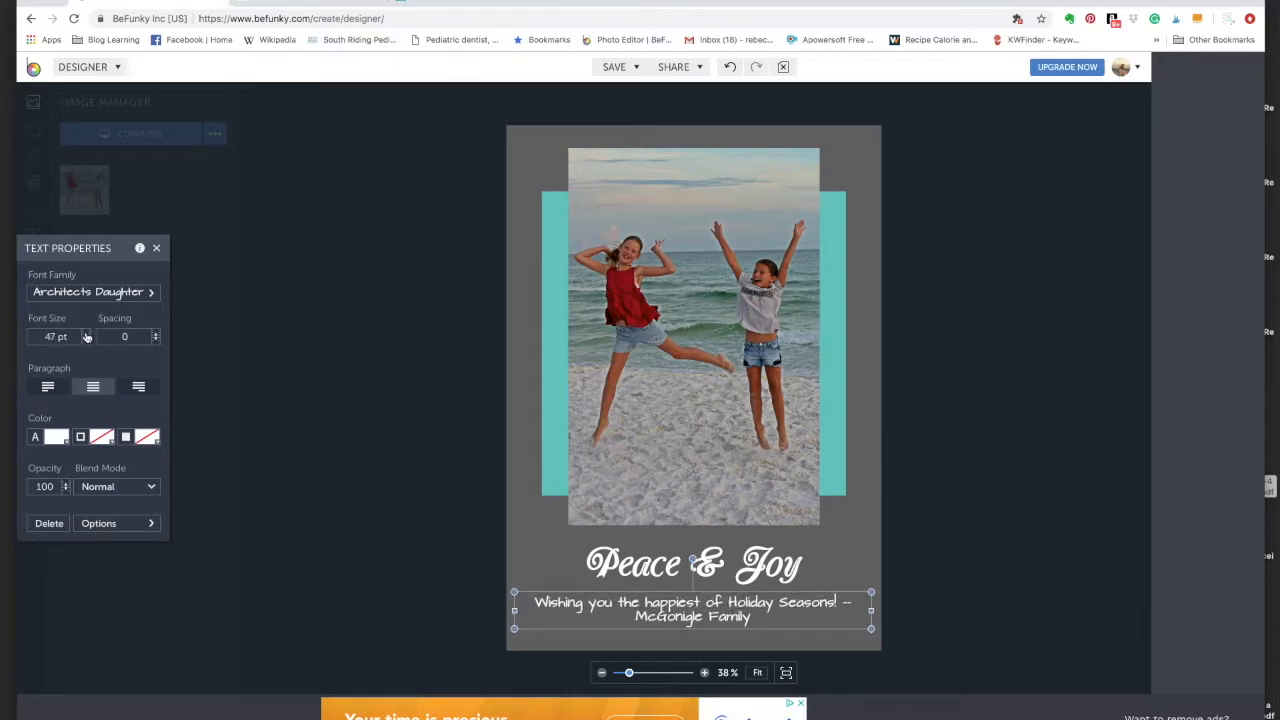
pyautogui.moveTo(683, 617); pyautogui.dragTo(680, 633)
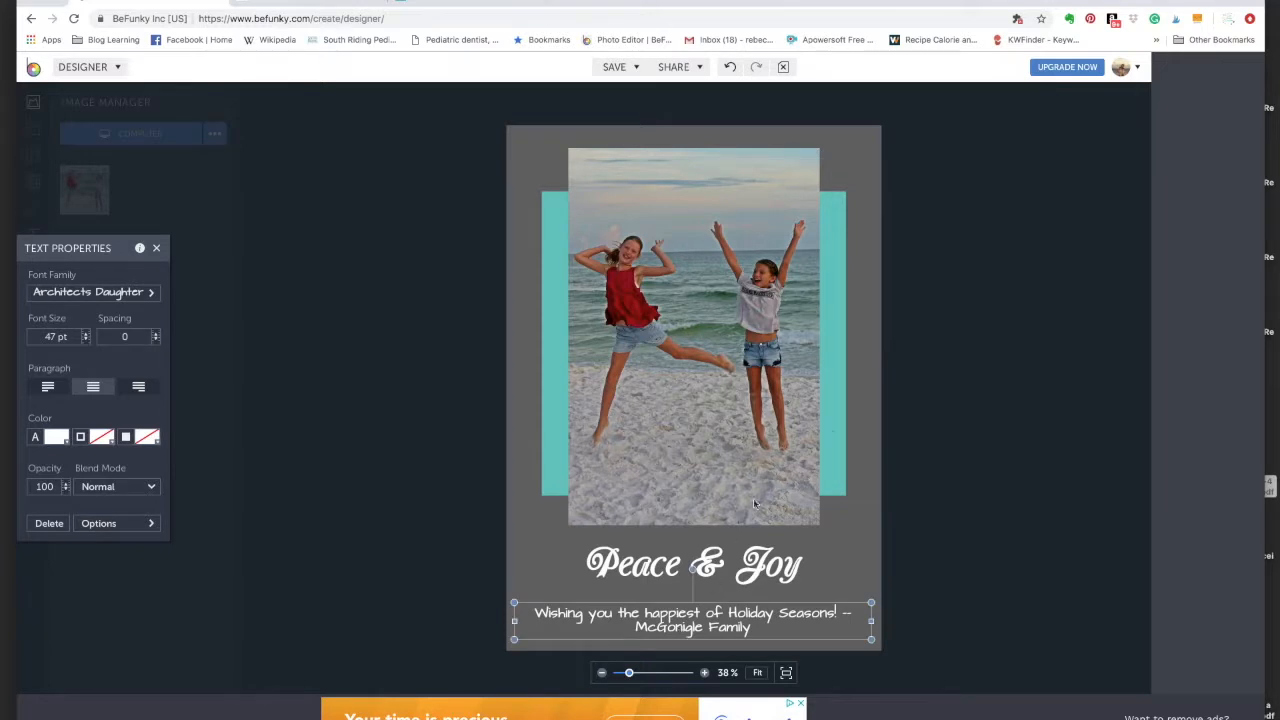
pyautogui.click(953, 384)
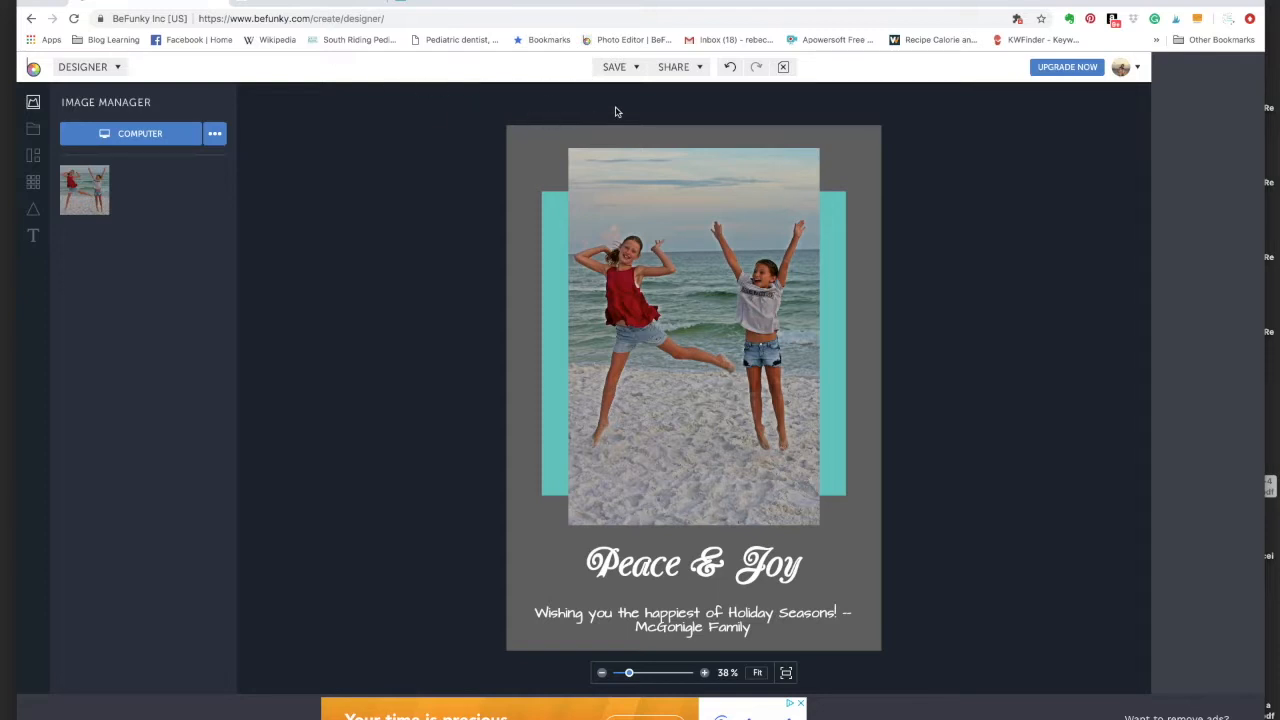
# - Save the card to the computer as a JPG named BeFunky Design at quality 90
pyautogui.click(629, 72)
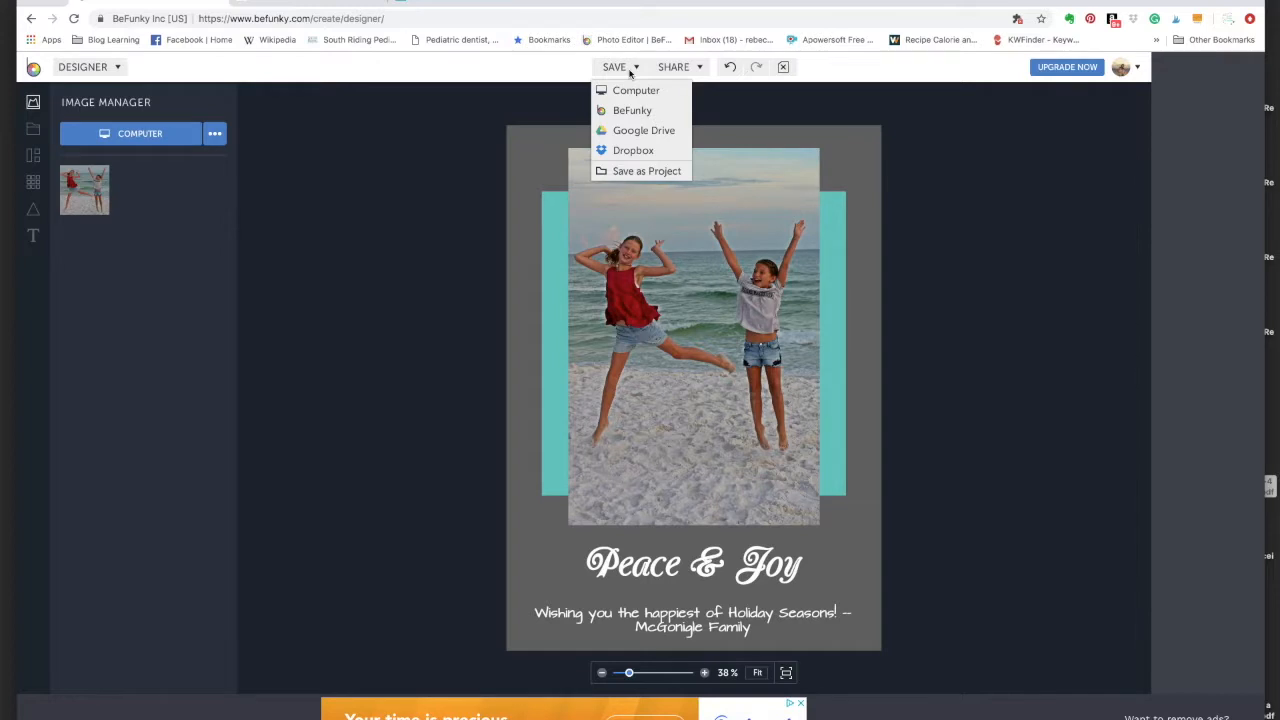
pyautogui.click(633, 94)
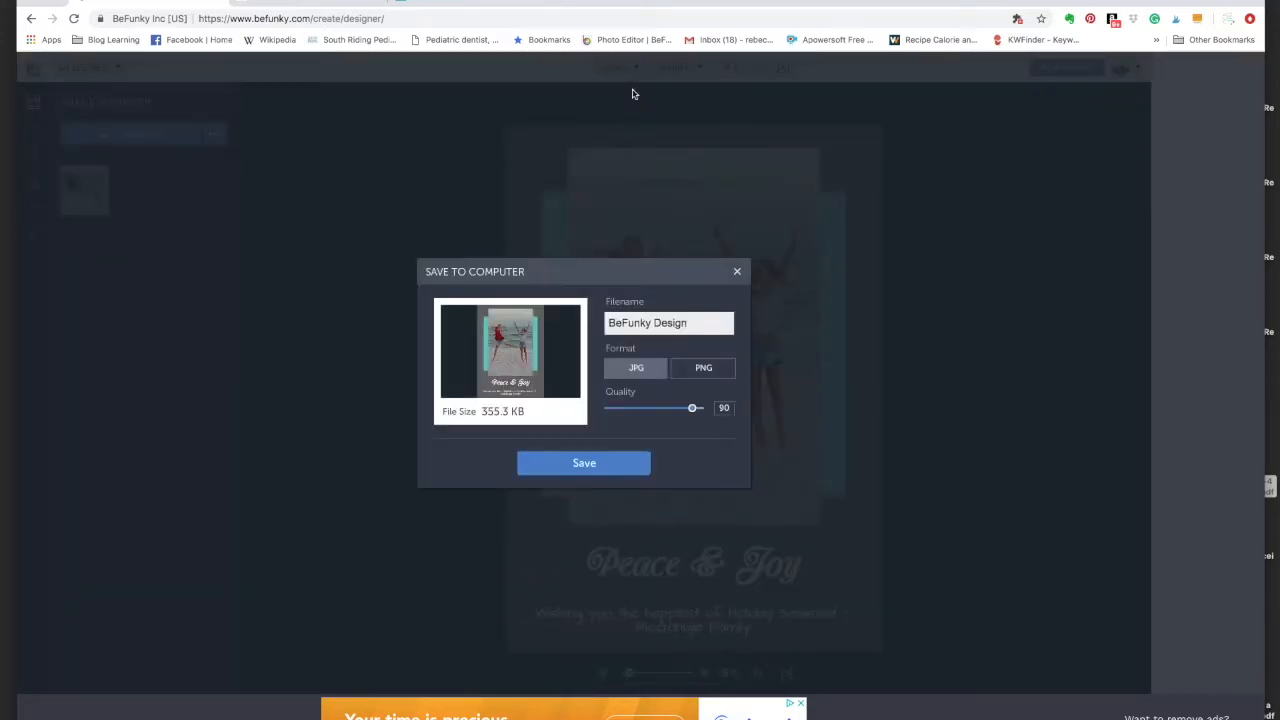
pyautogui.click(598, 462)
pyautogui.click(737, 273)
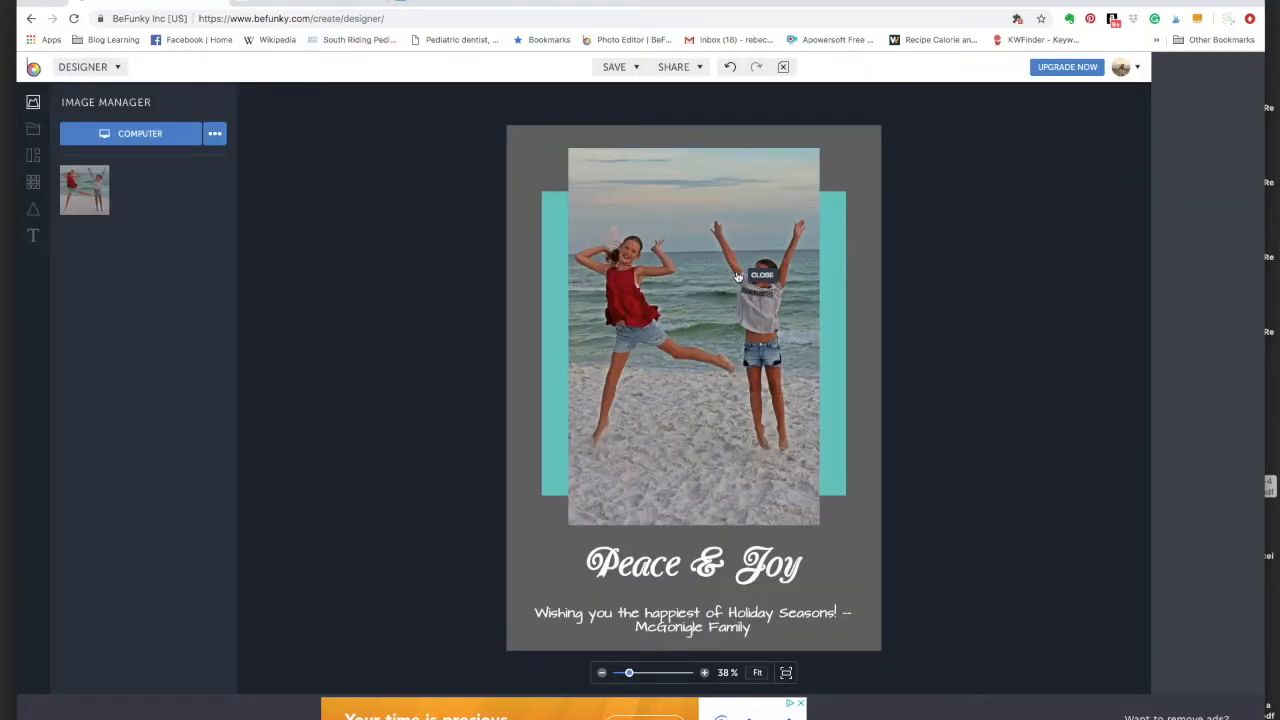
# - Switch to the PowerPoint presentation to view the slide with the three sample holiday cards
pyautogui.press('super+Tab')
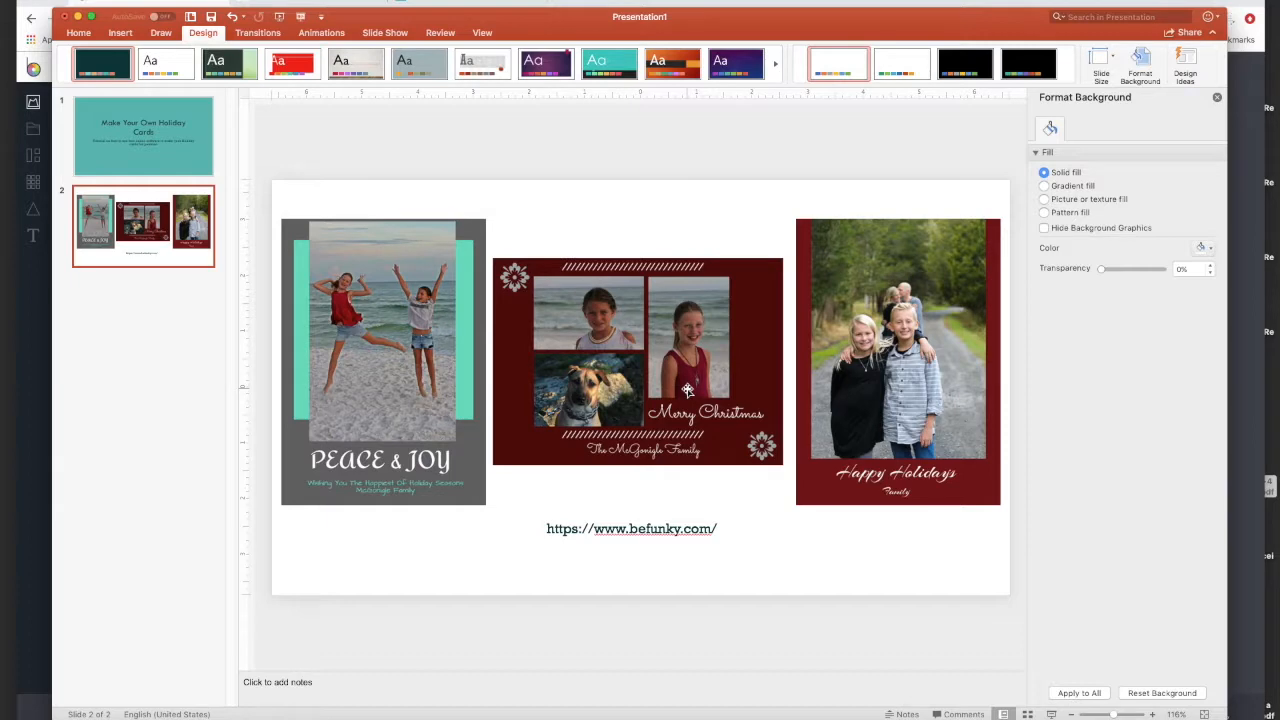
# - Switch back to the BeFunky designer and remove the beach photo from the uploaded images
pyautogui.press('super+Tab')
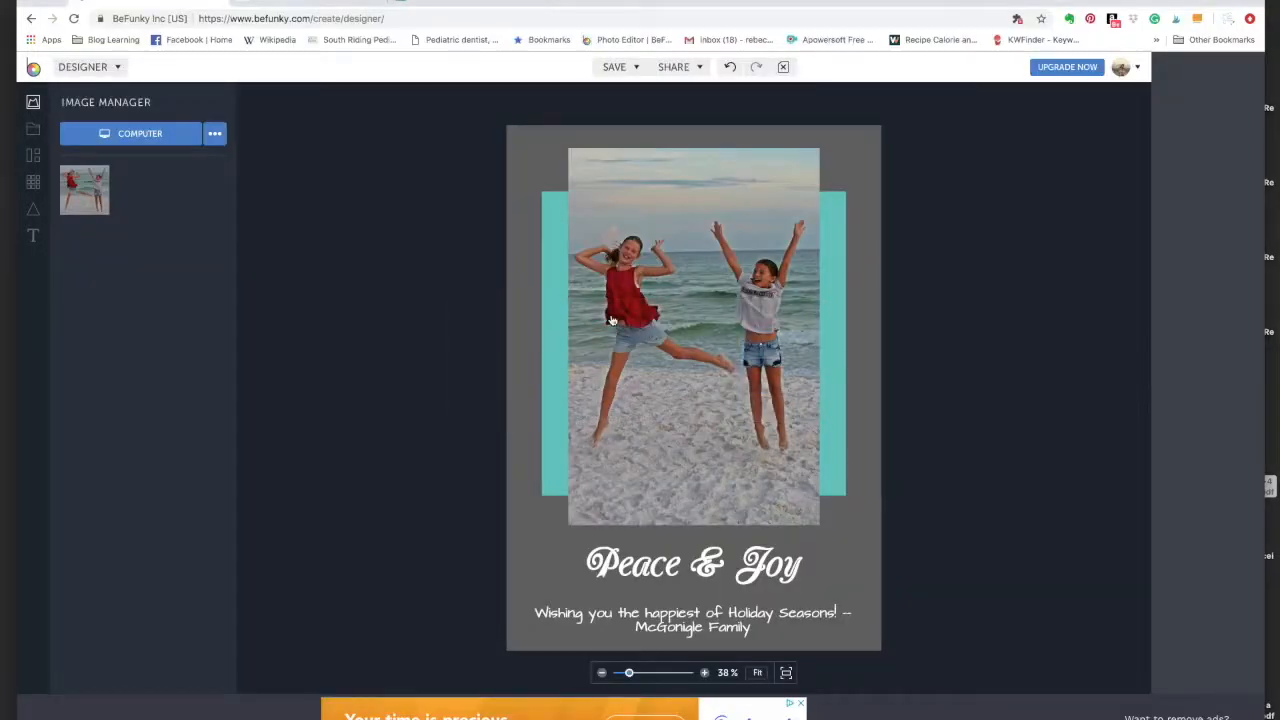
pyautogui.click(100, 206)
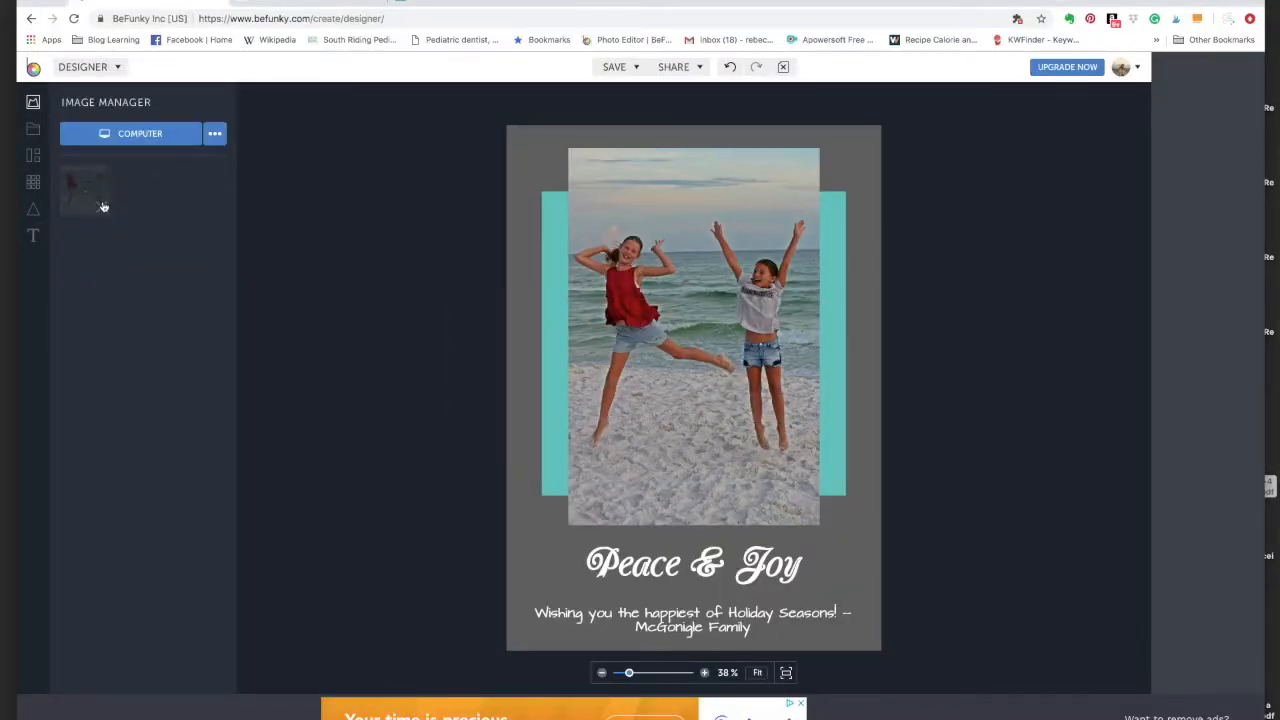
pyautogui.click(100, 206)
# - Delete the photo, teal square, Peace & Joy heading and greeting from the card, and set its background to white
pyautogui.click(718, 218)
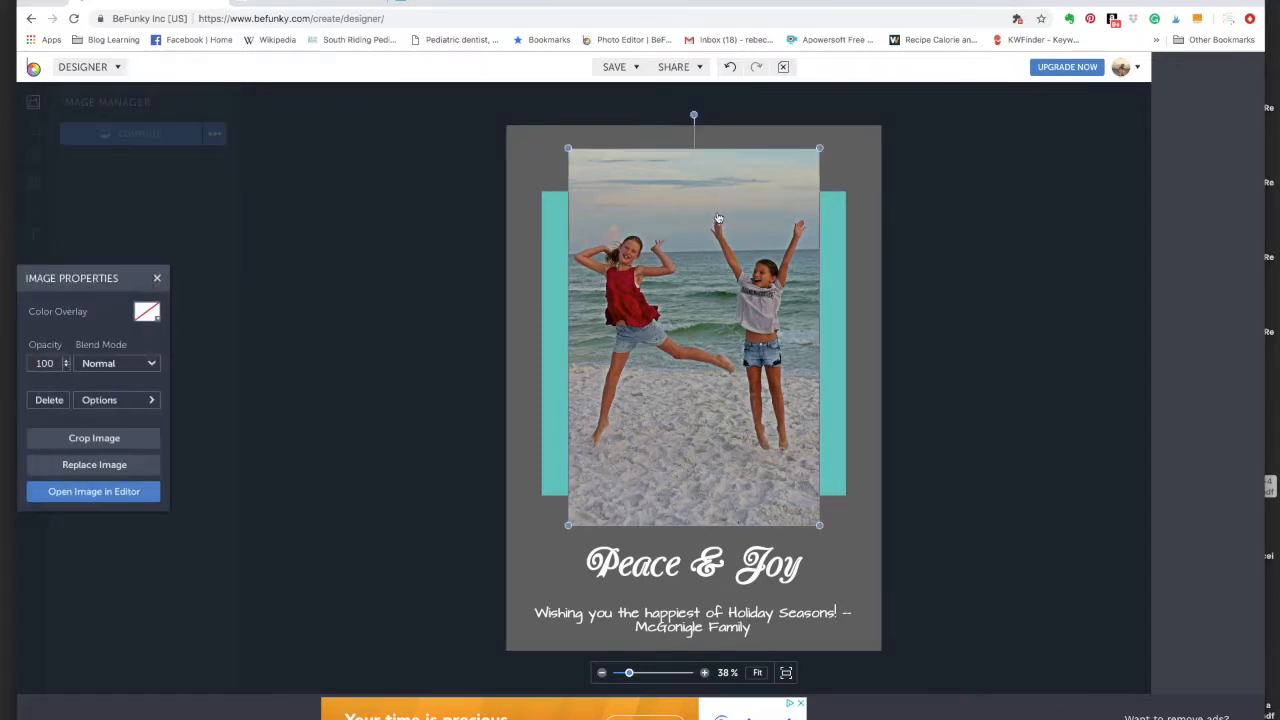
pyautogui.press('Delete')
pyautogui.click(716, 214)
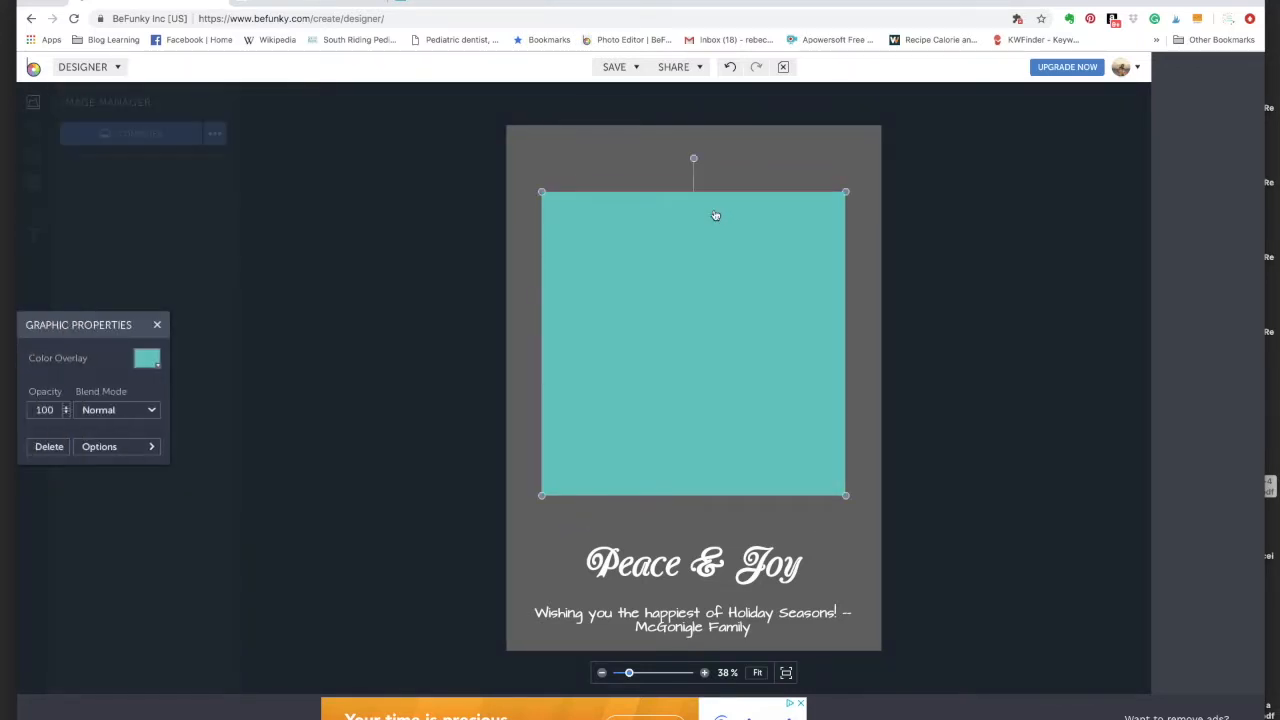
pyautogui.press('Delete')
pyautogui.click(714, 566)
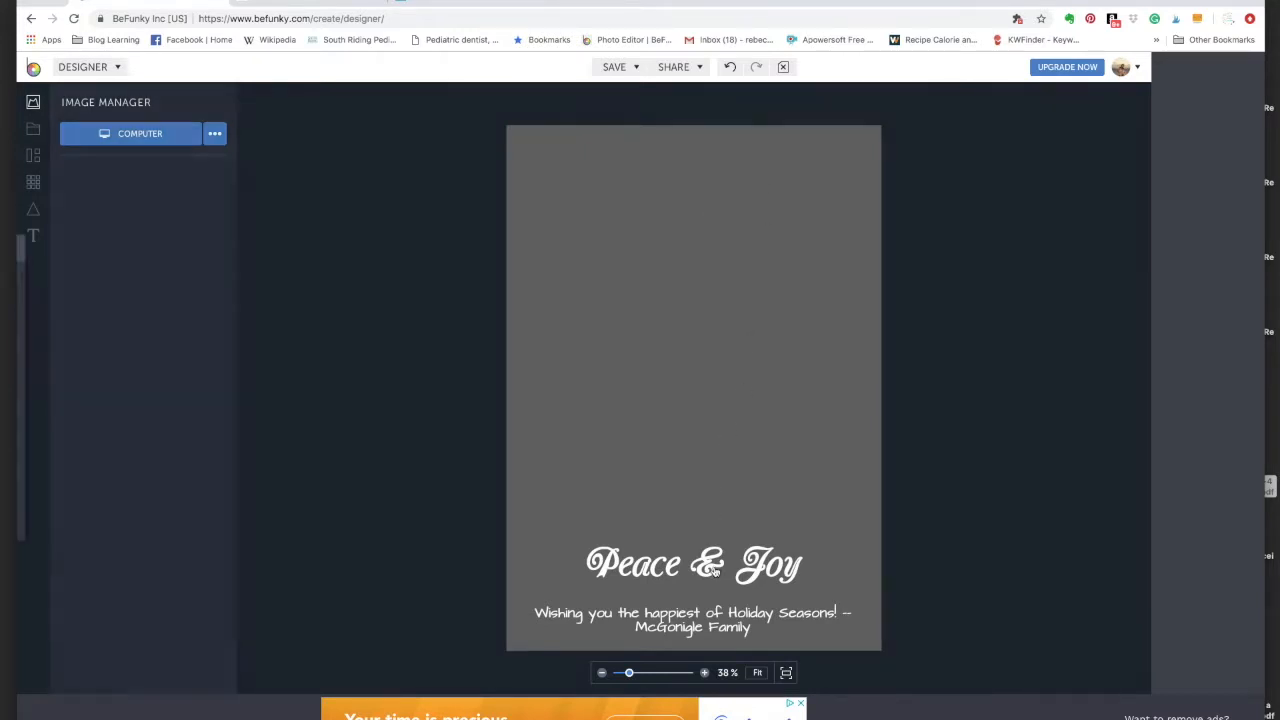
pyautogui.press('Delete')
pyautogui.click(727, 628)
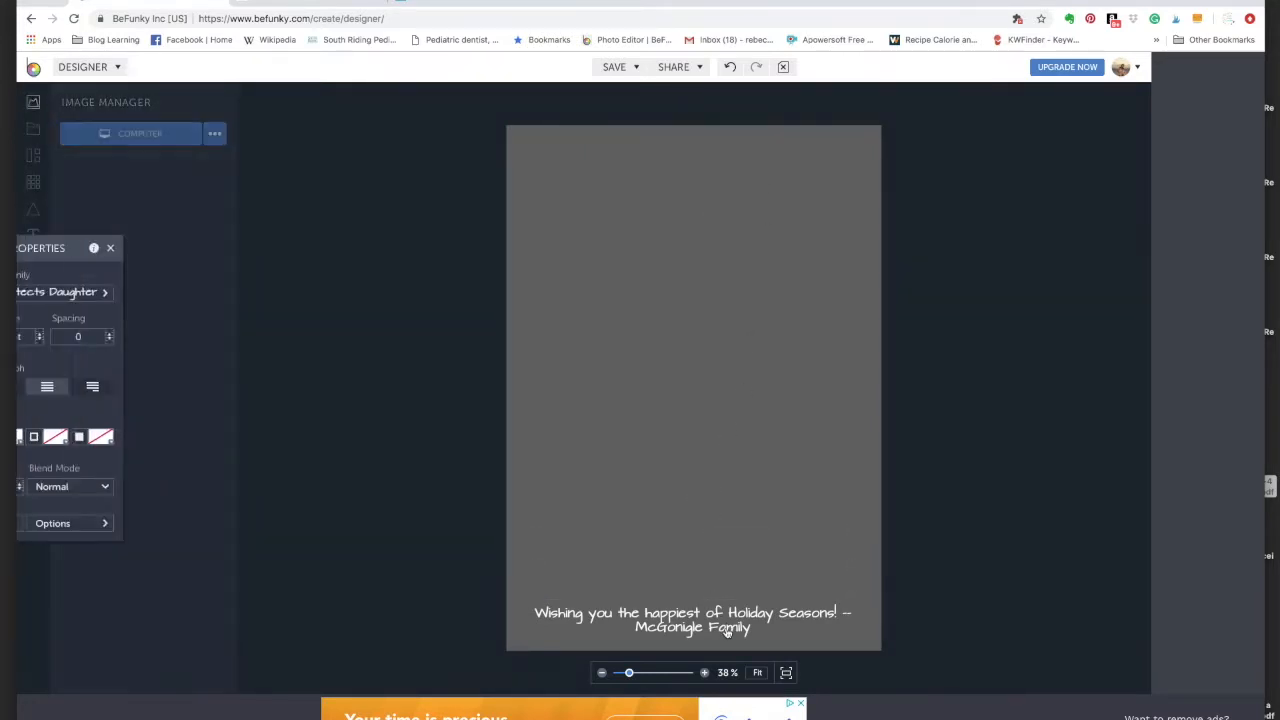
pyautogui.press('Delete')
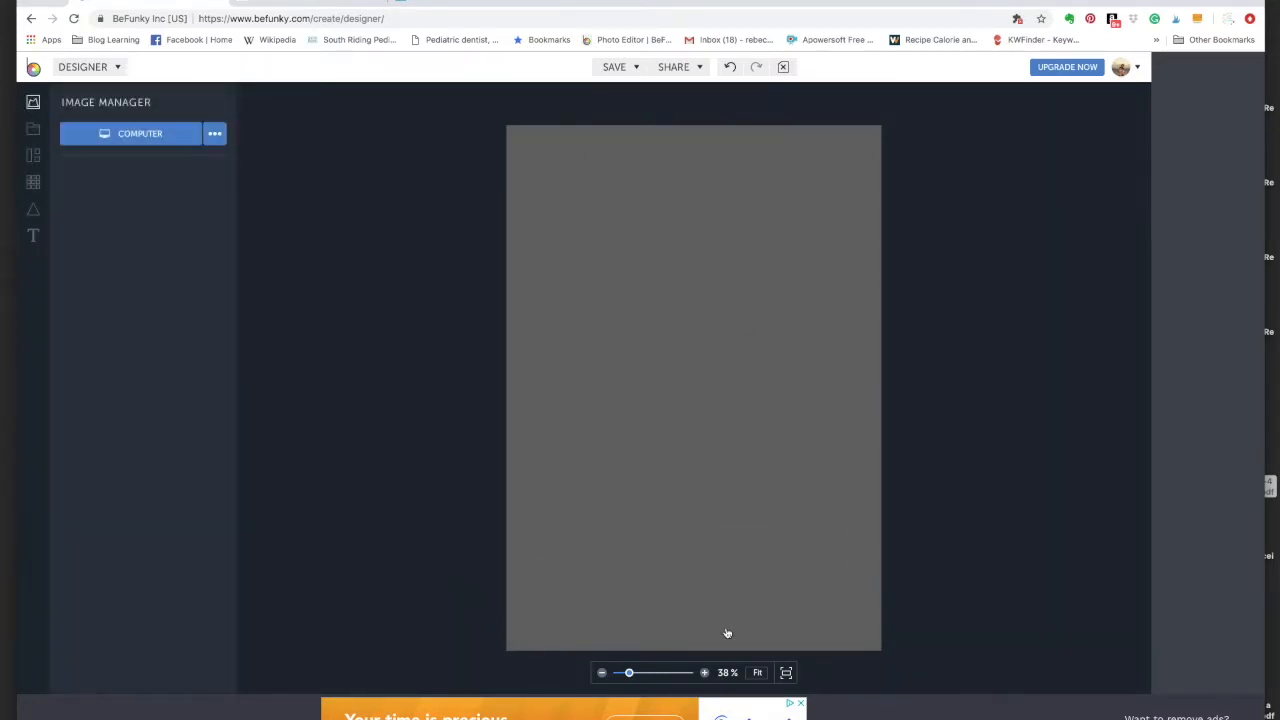
pyautogui.click(33, 181)
pyautogui.click(83, 205)
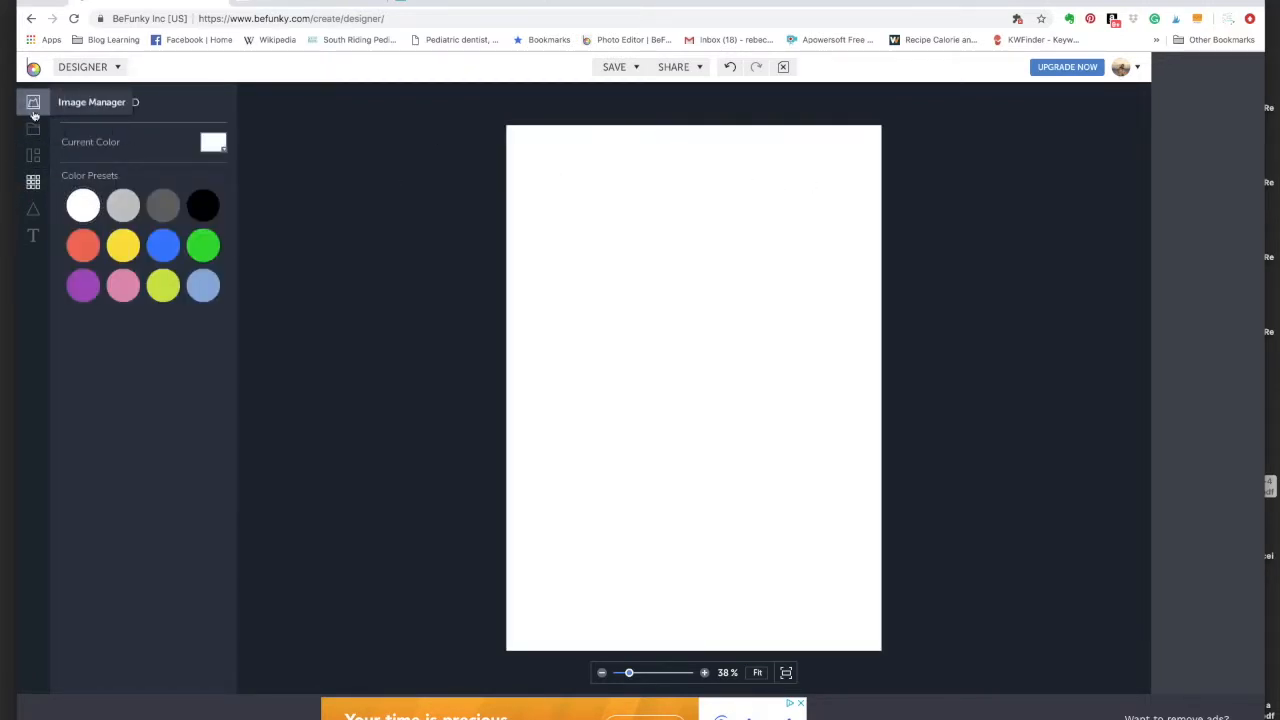
# - Replace the current design with the blank 7" x 5" event graphics template
pyautogui.click(33, 155)
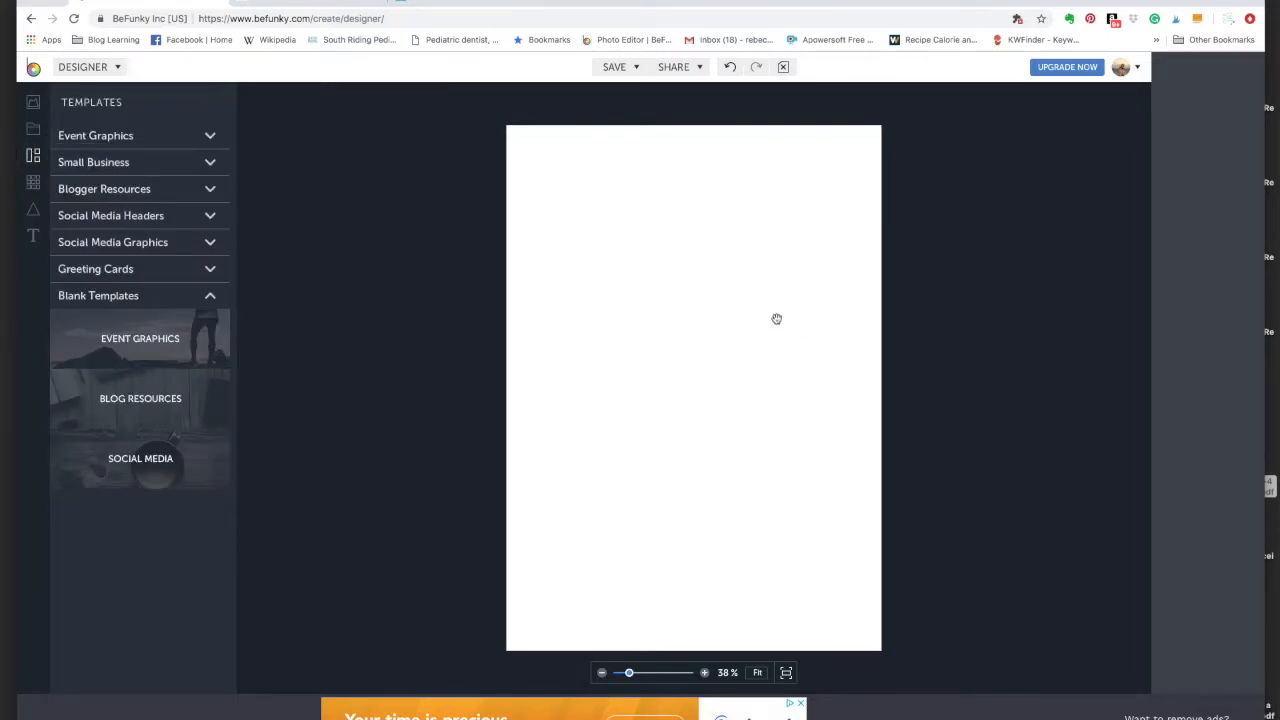
pyautogui.click(137, 338)
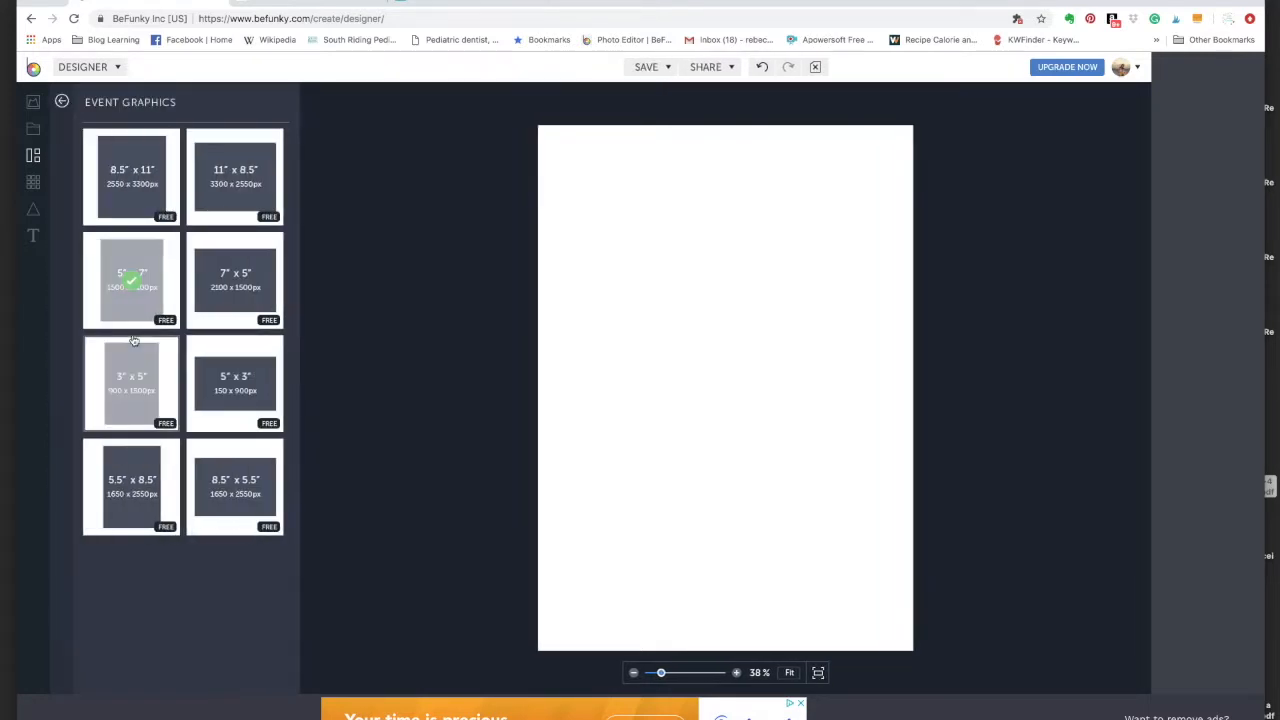
pyautogui.click(236, 278)
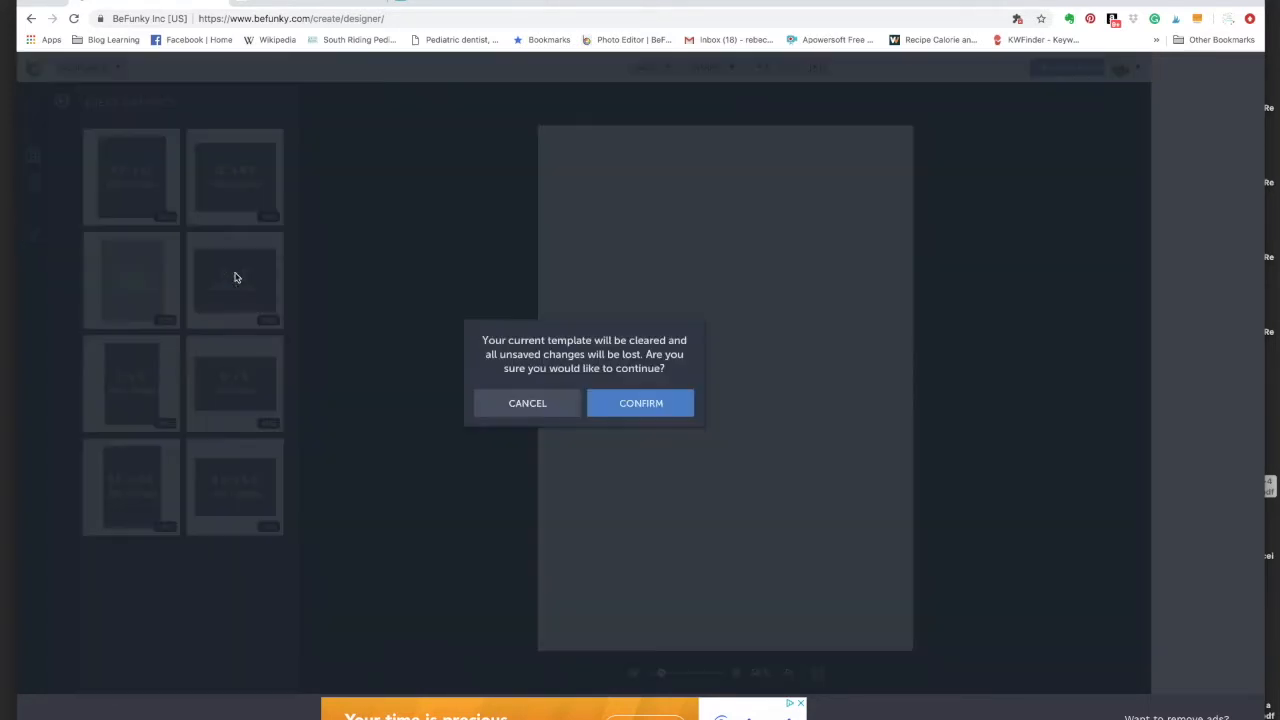
pyautogui.click(645, 402)
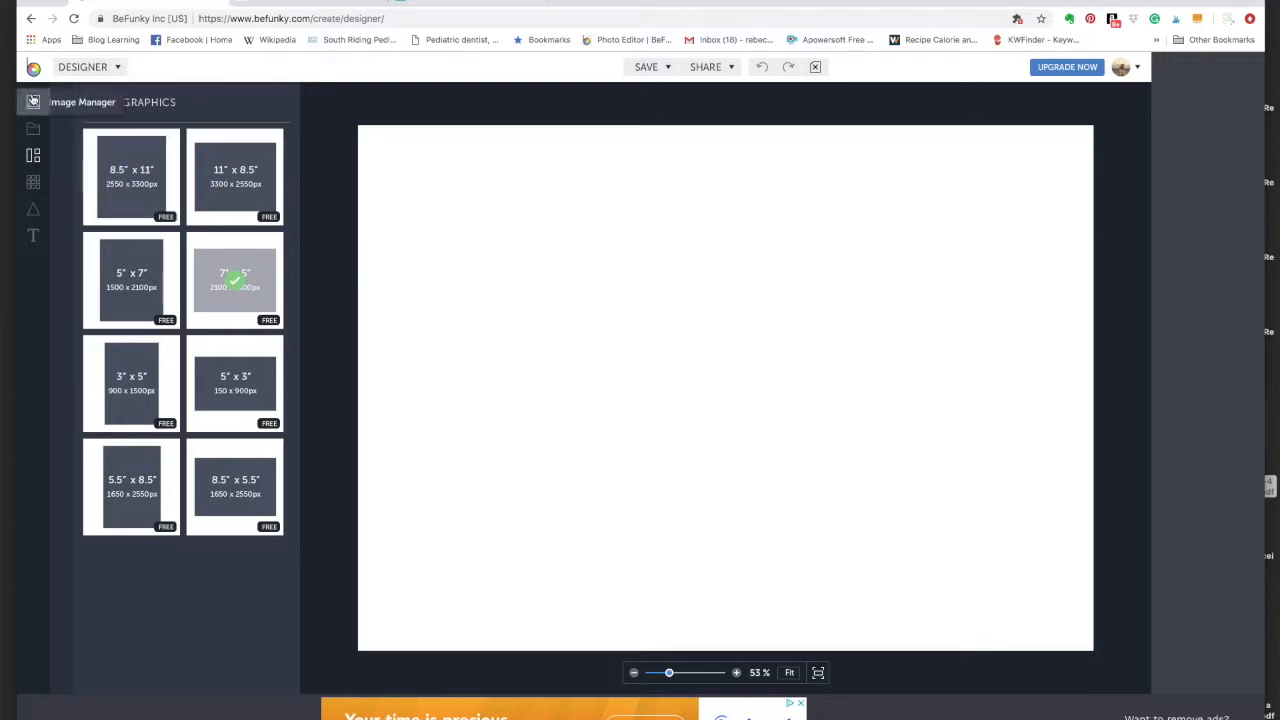
# - Give the card a custom dark red background colour
pyautogui.click(33, 181)
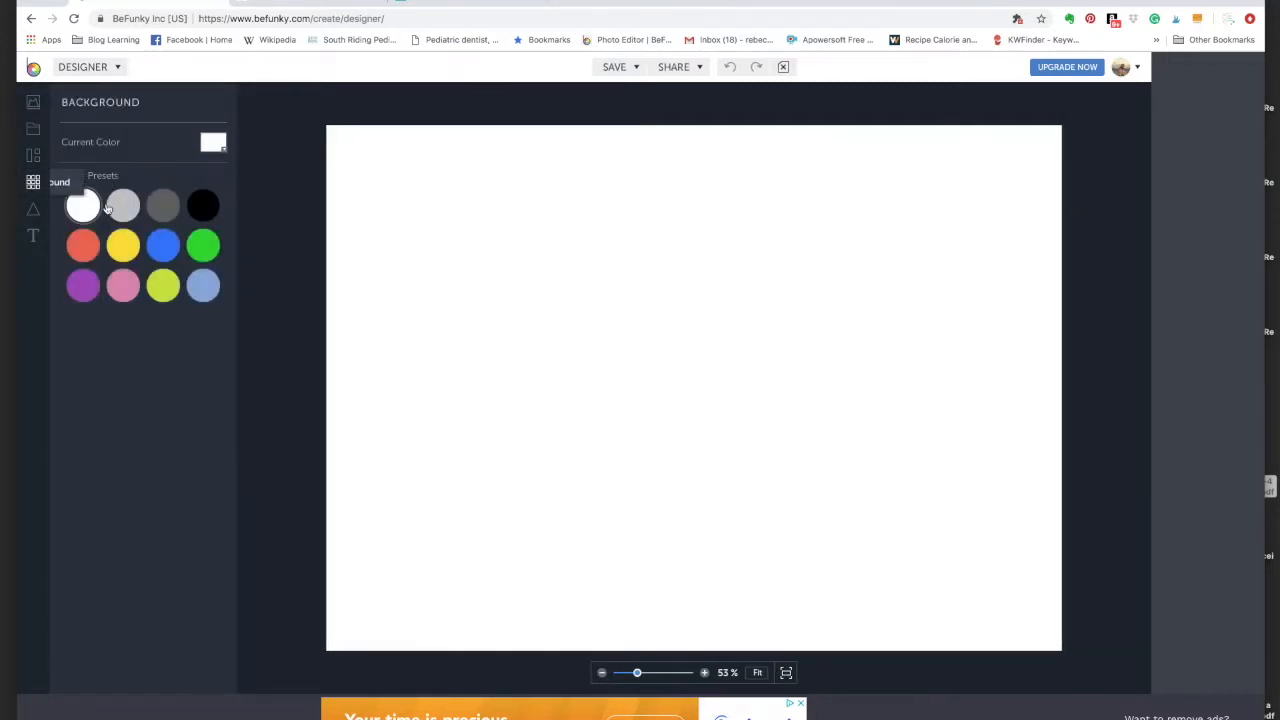
pyautogui.click(210, 143)
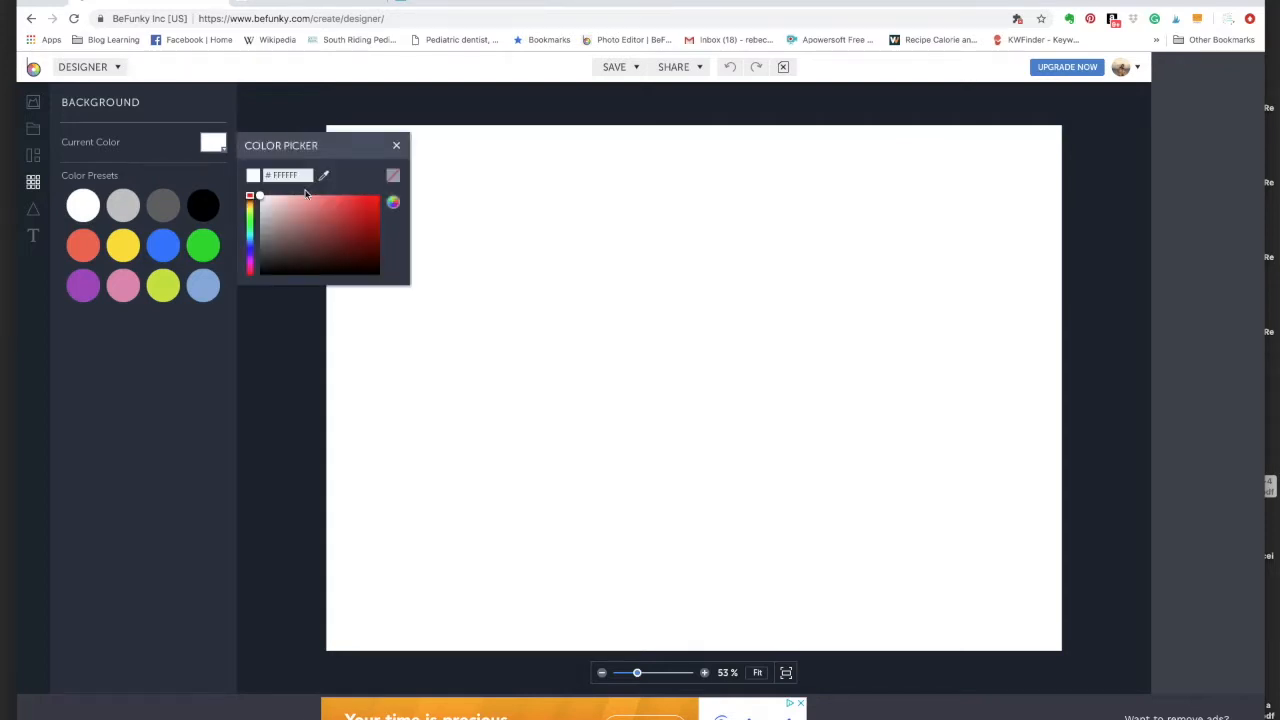
pyautogui.moveTo(258, 197)
pyautogui.mouseDown()
pyautogui.moveTo(349, 202)
pyautogui.moveTo(358, 246)
pyautogui.mouseUp()
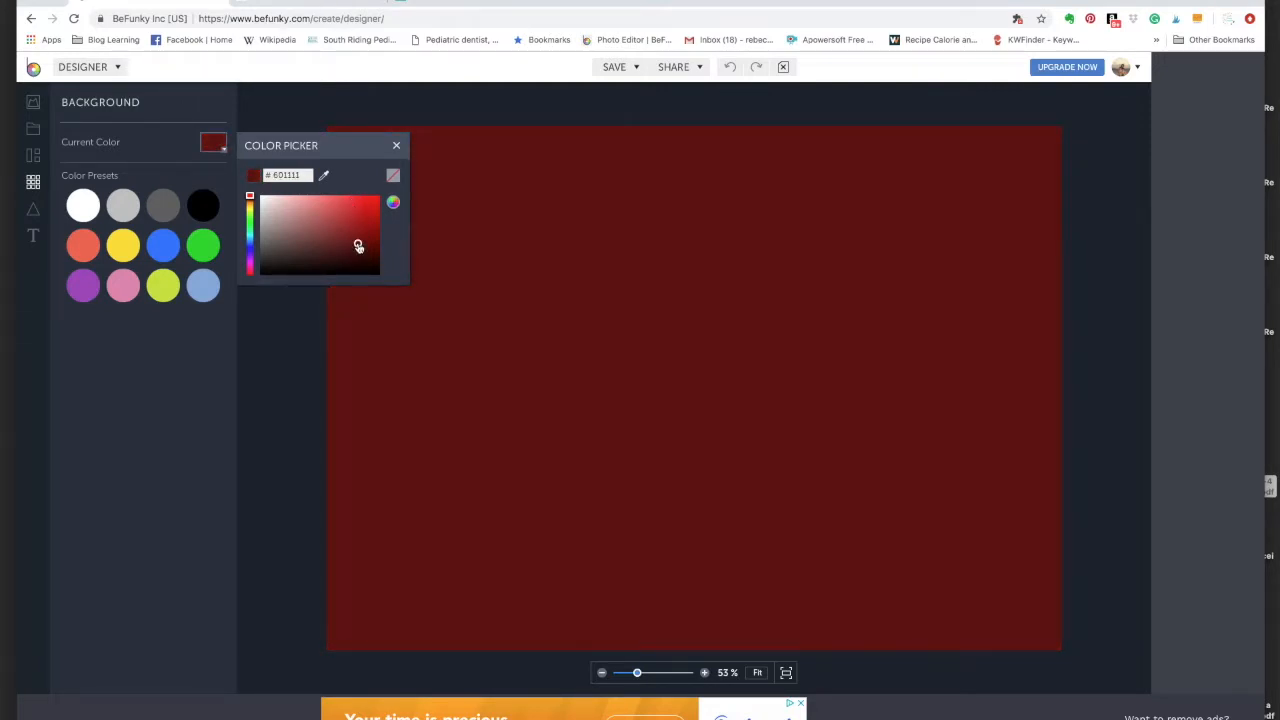
pyautogui.click(398, 145)
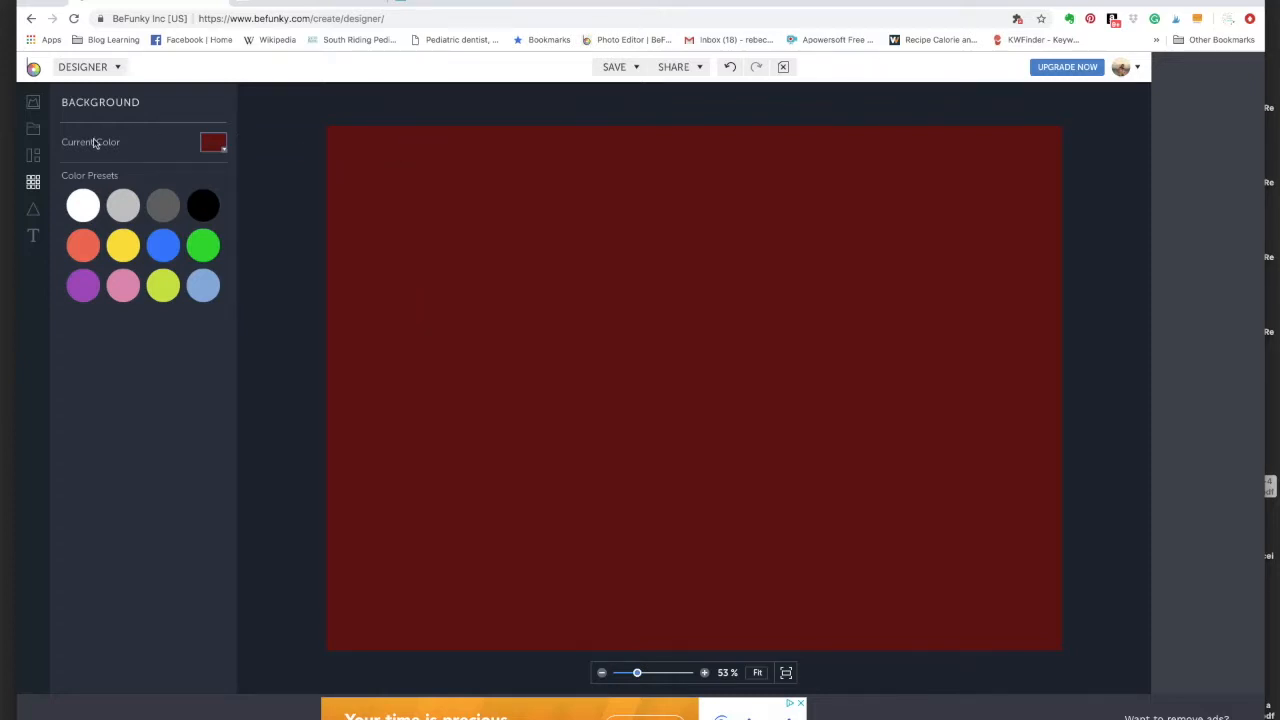
# - Upload Char.jpg, Cor.jpg and Hunter.jpg from the Christmas_Card_Tutorial folder on the computer
pyautogui.click(33, 102)
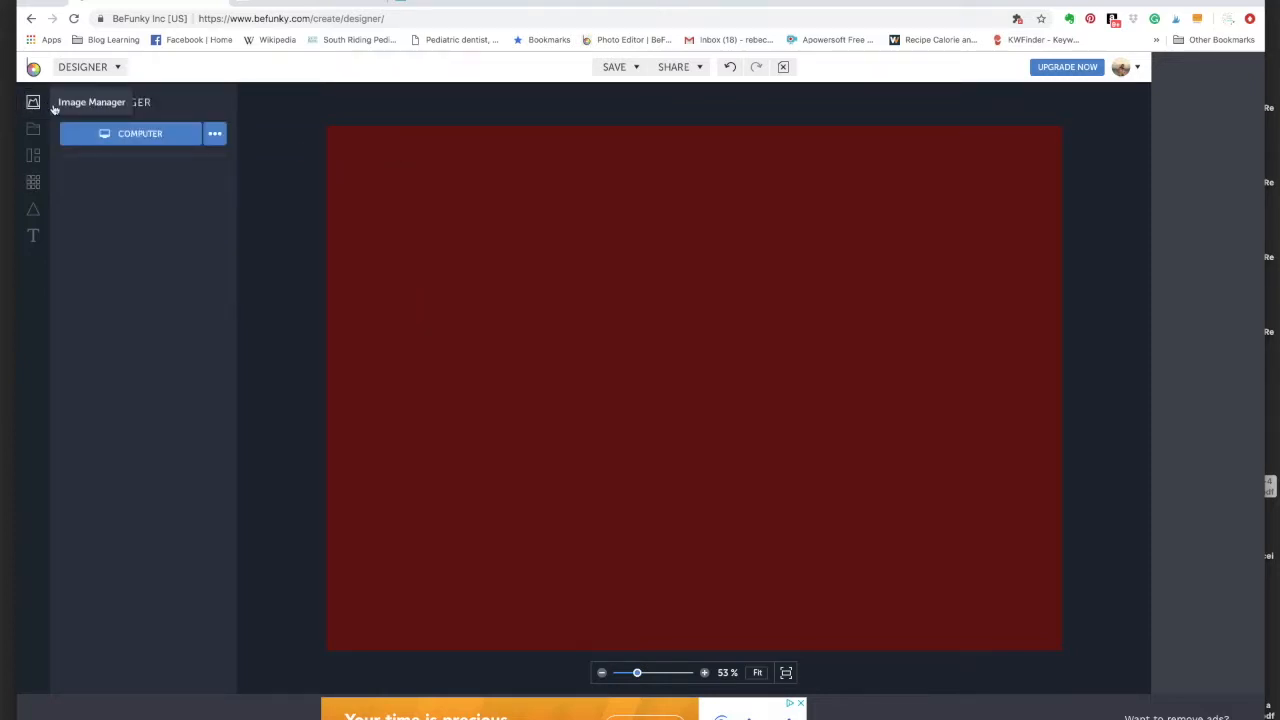
pyautogui.click(119, 134)
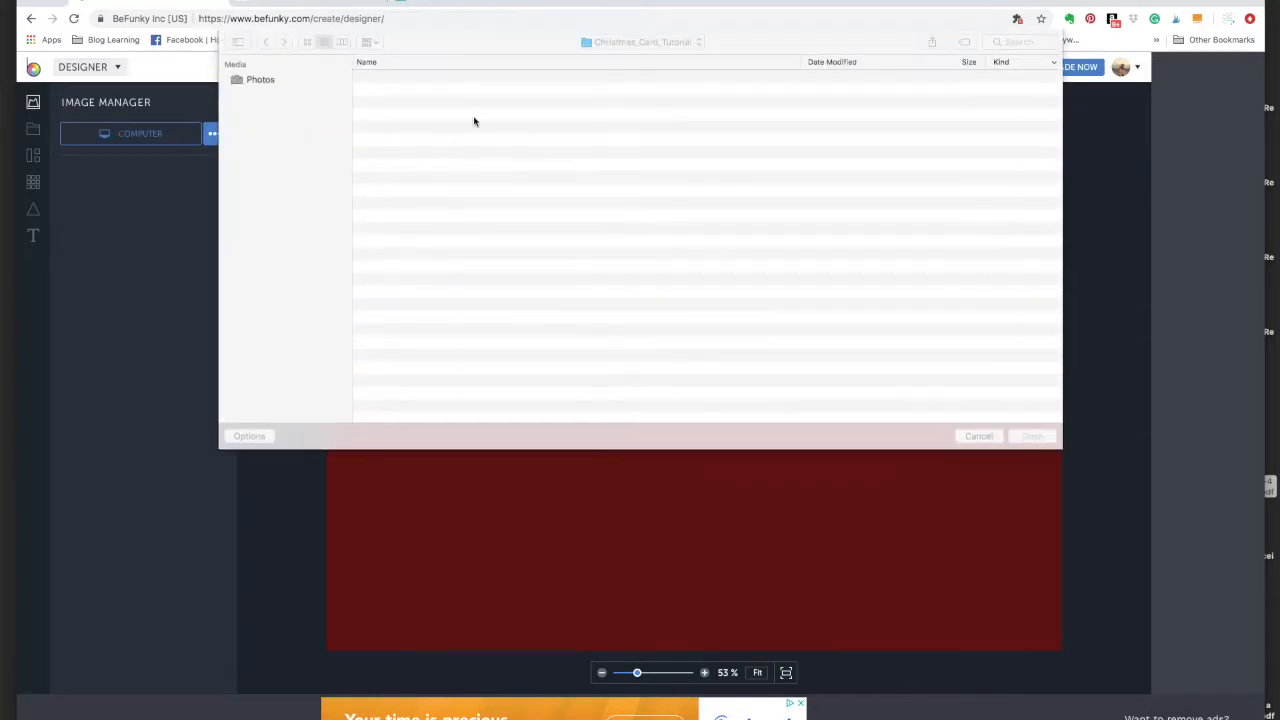
pyautogui.click(462, 103)
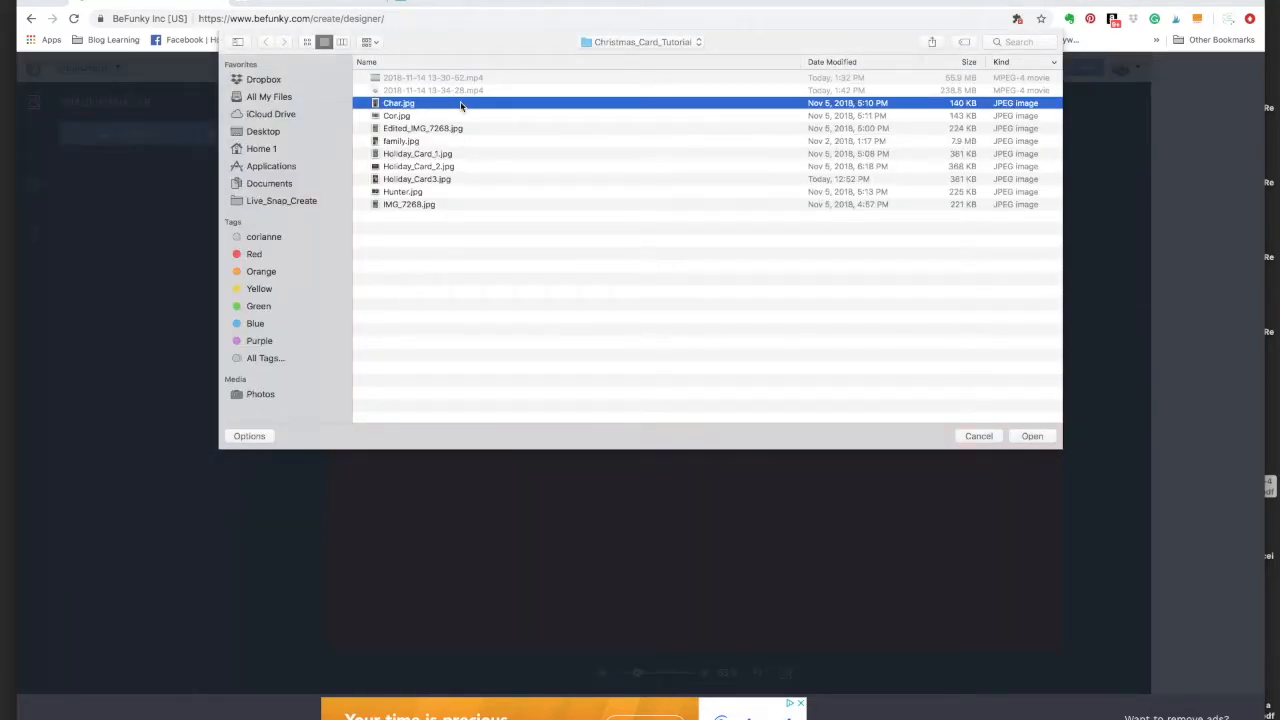
pyautogui.keyDown('shift'); pyautogui.click(458, 116); pyautogui.keyUp('shift')
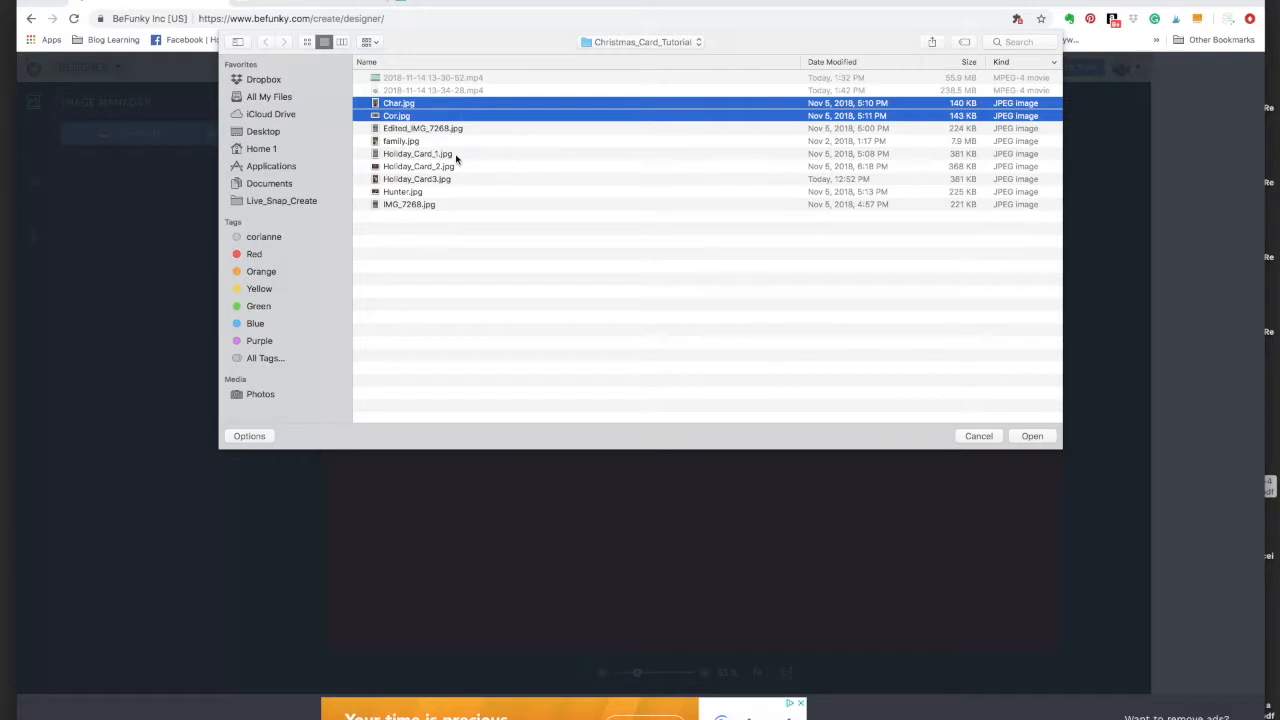
pyautogui.keyDown('super'); pyautogui.click(447, 192); pyautogui.keyUp('super')
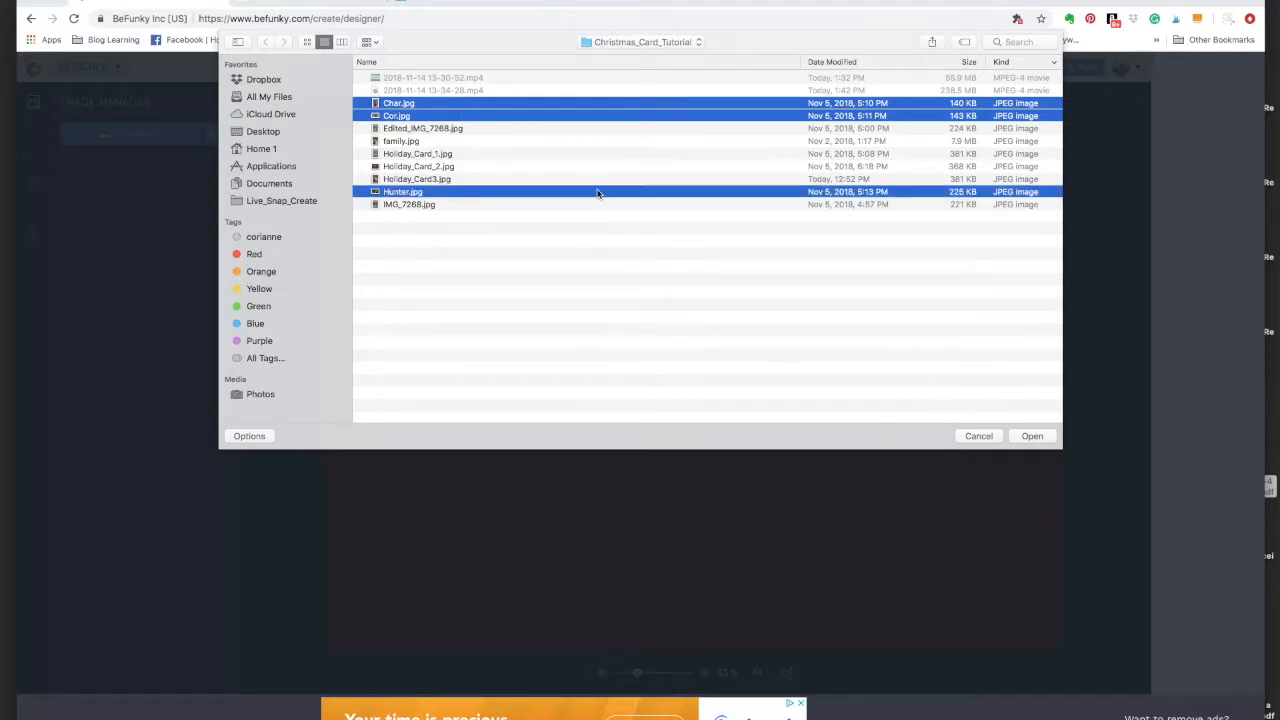
pyautogui.click(1024, 436)
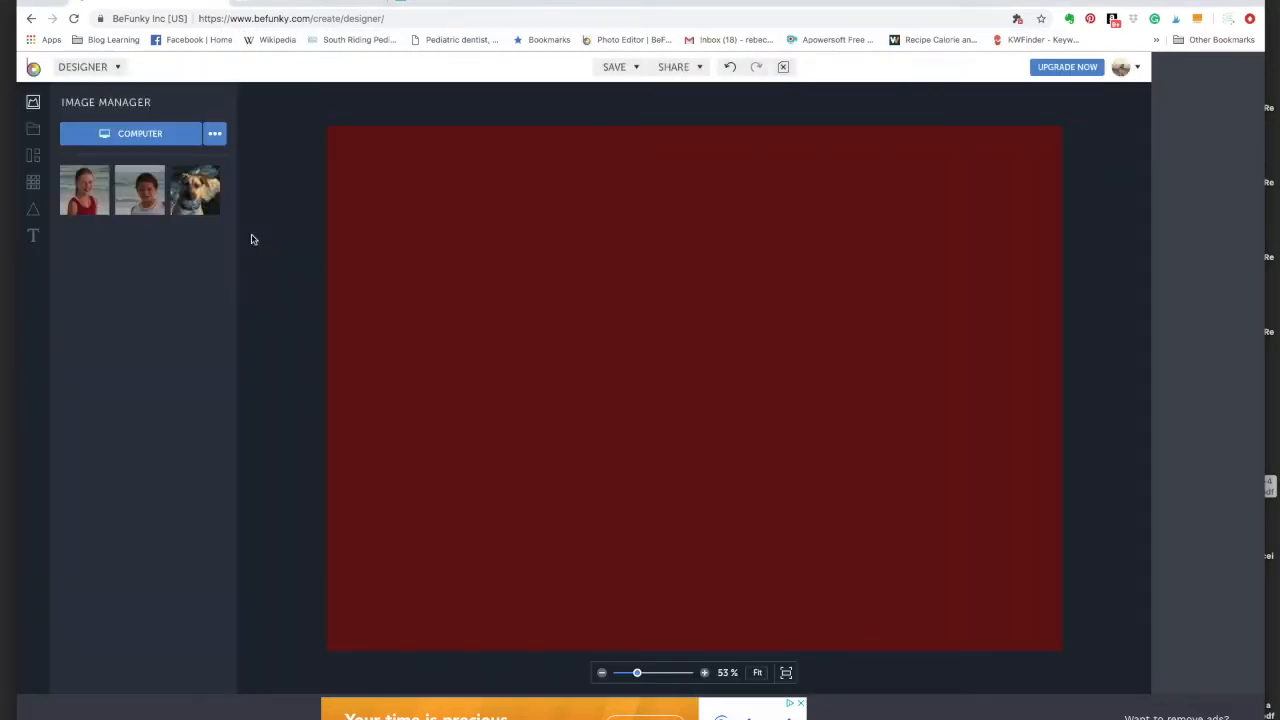
# - Place the three uploaded photos on the card: the portrait-format beach photo, the landscape beach photo and the dog photo
pyautogui.moveTo(88, 192)
pyautogui.moveTo(85, 190); pyautogui.dragTo(454, 229)
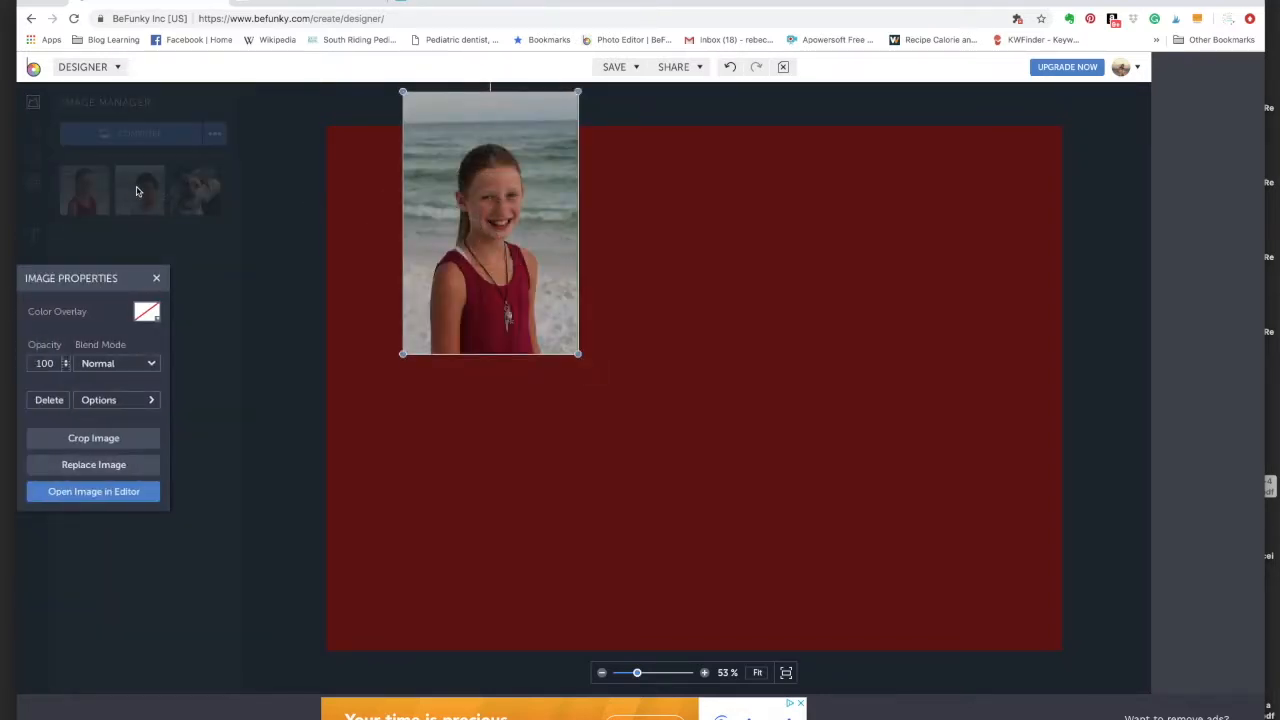
pyautogui.moveTo(138, 191); pyautogui.dragTo(408, 270)
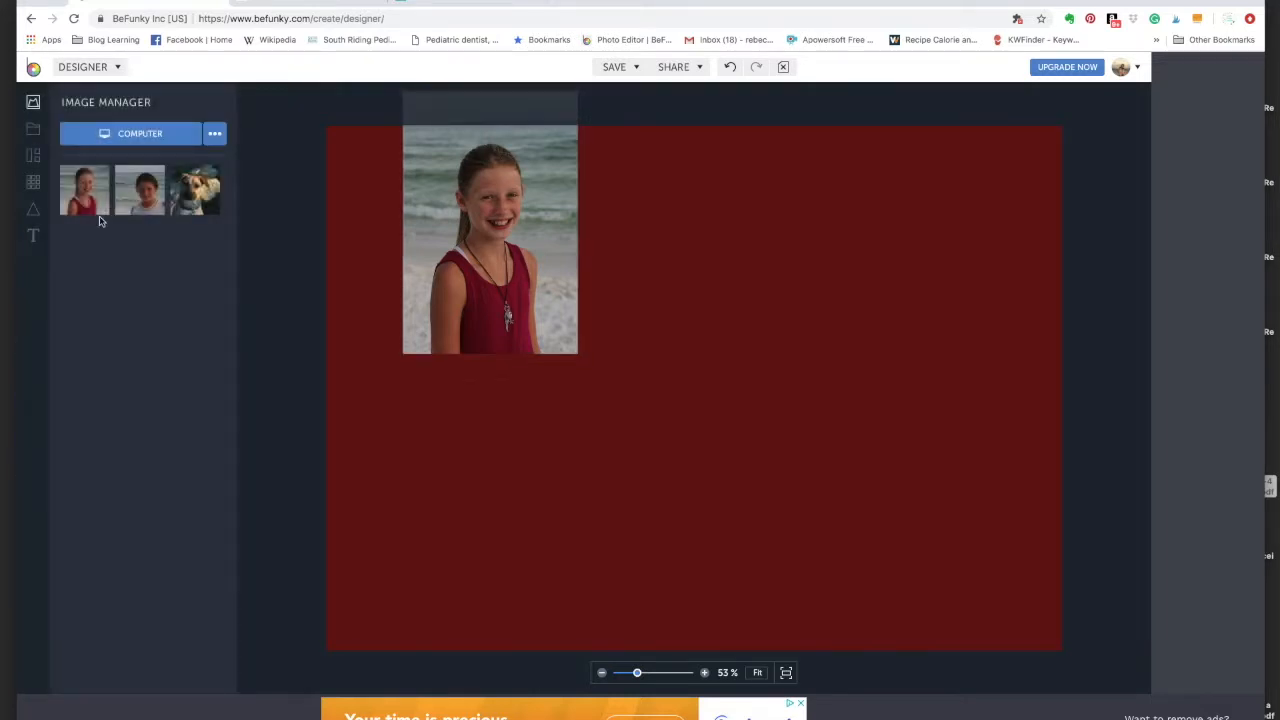
pyautogui.moveTo(139, 190); pyautogui.dragTo(948, 370)
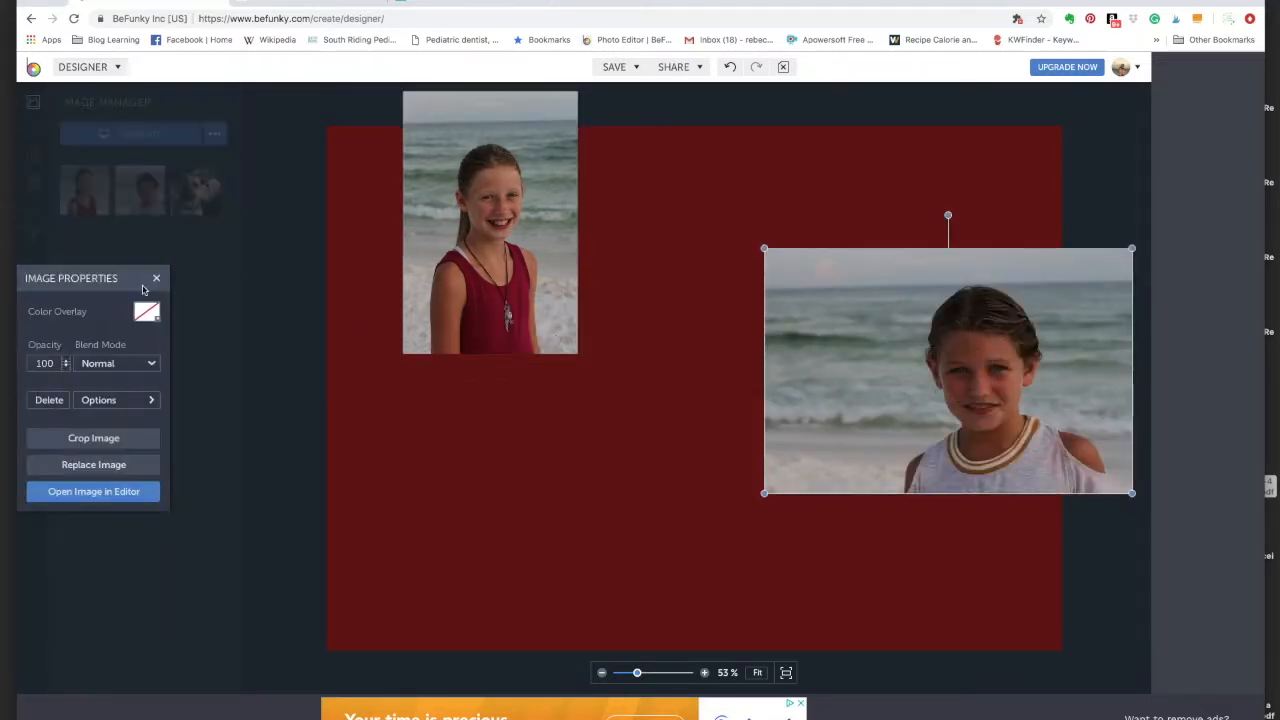
pyautogui.moveTo(200, 194); pyautogui.dragTo(530, 467)
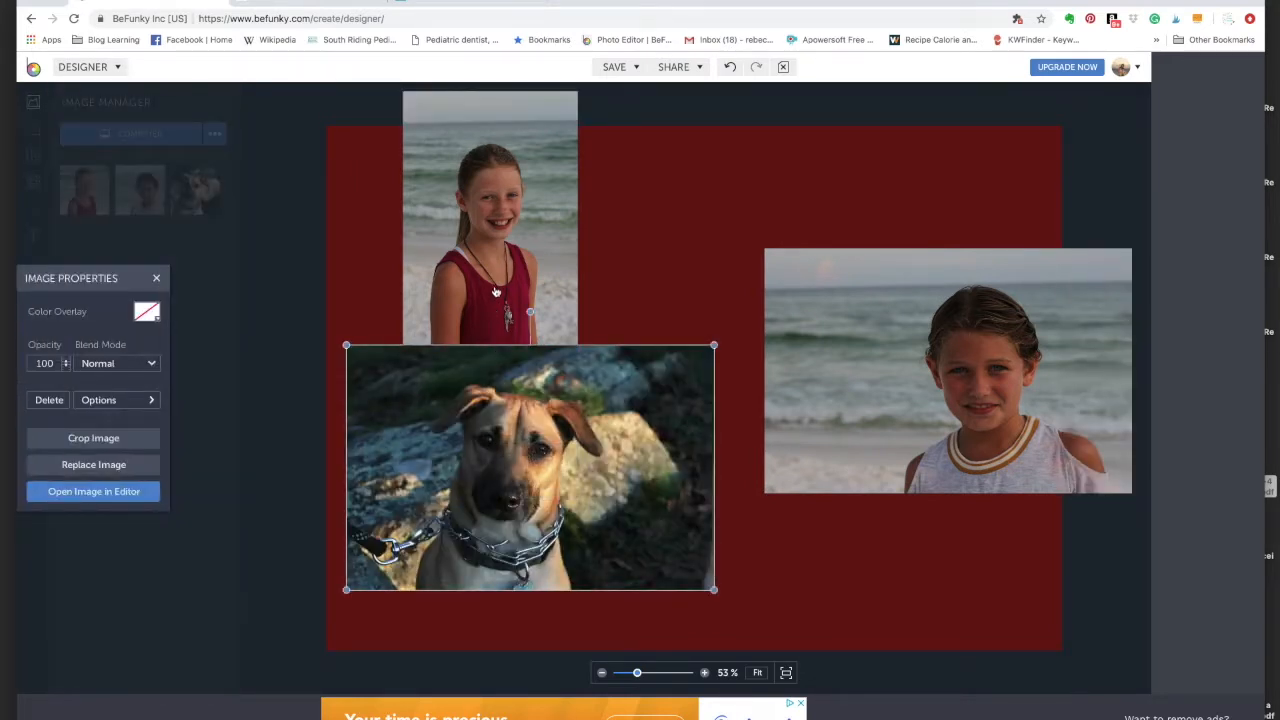
# - Move the dog photo to the card's right half, then bring the portrait-format photo fully onto the left half and enlarge it
pyautogui.click(669, 270)
pyautogui.moveTo(645, 450); pyautogui.dragTo(974, 481)
pyautogui.moveTo(463, 230); pyautogui.dragTo(450, 314)
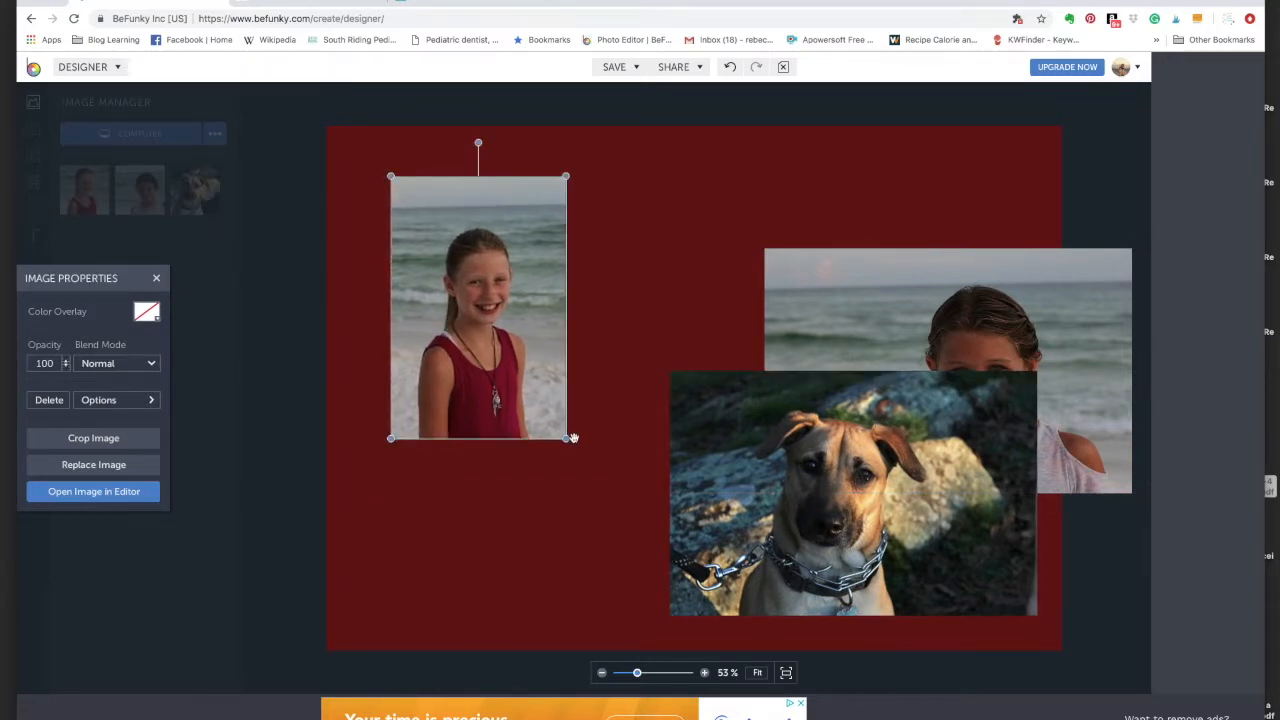
pyautogui.moveTo(567, 440); pyautogui.dragTo(598, 516)
# - Stack the landscape beach photo above the dog photo on the card's right half and shrink both to matching widths
pyautogui.moveTo(910, 328); pyautogui.dragTo(789, 226)
pyautogui.moveTo(847, 430); pyautogui.dragTo(828, 478)
pyautogui.click(865, 335)
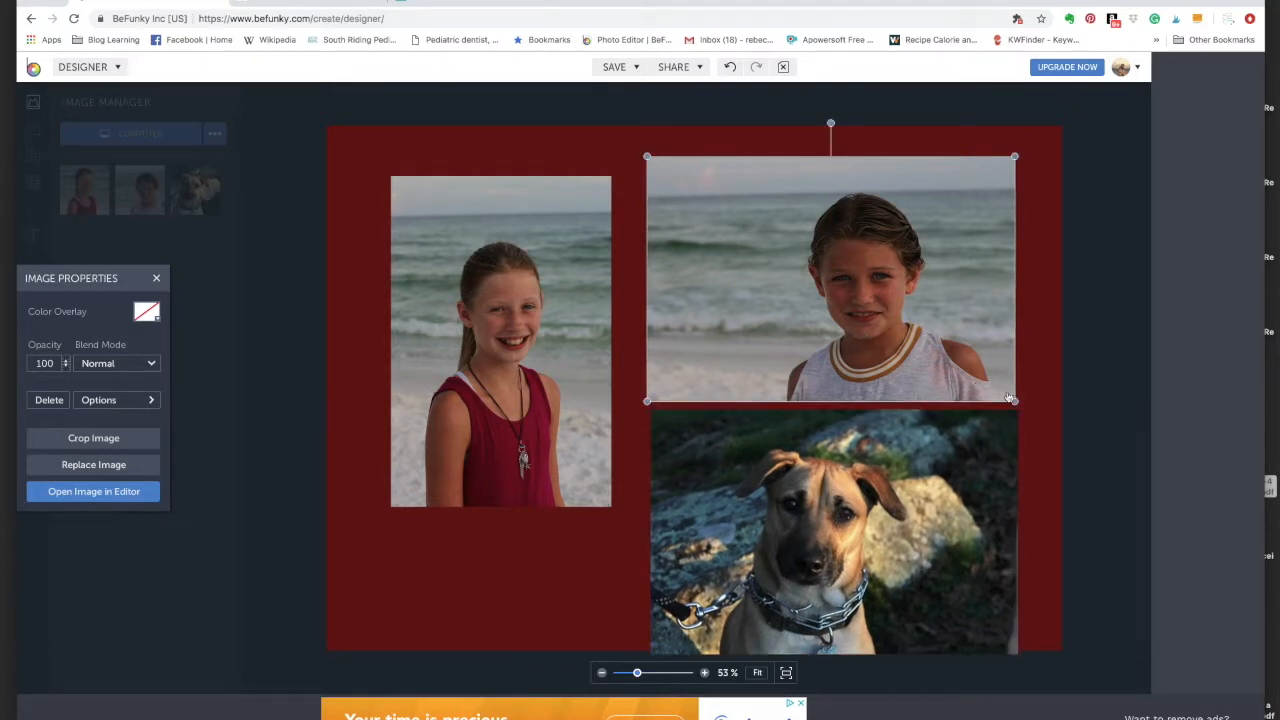
pyautogui.moveTo(1014, 401); pyautogui.dragTo(974, 371)
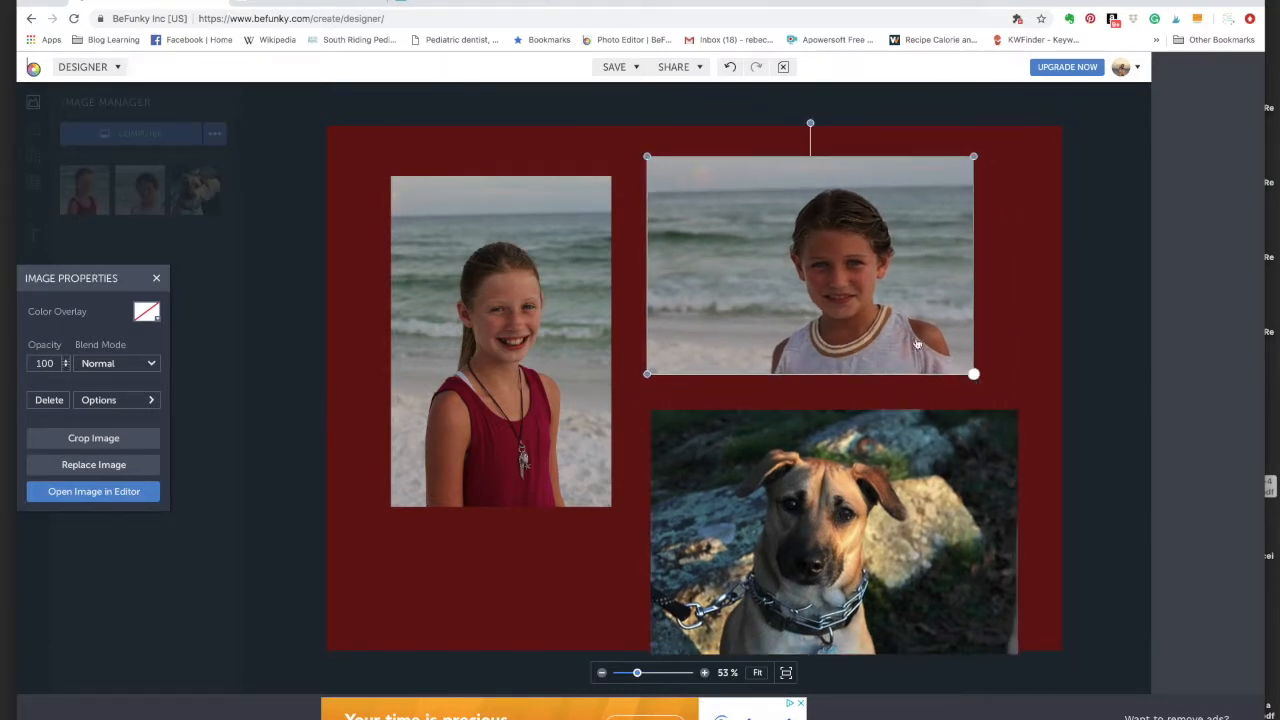
pyautogui.moveTo(914, 334); pyautogui.dragTo(940, 327)
pyautogui.moveTo(921, 447); pyautogui.dragTo(961, 424)
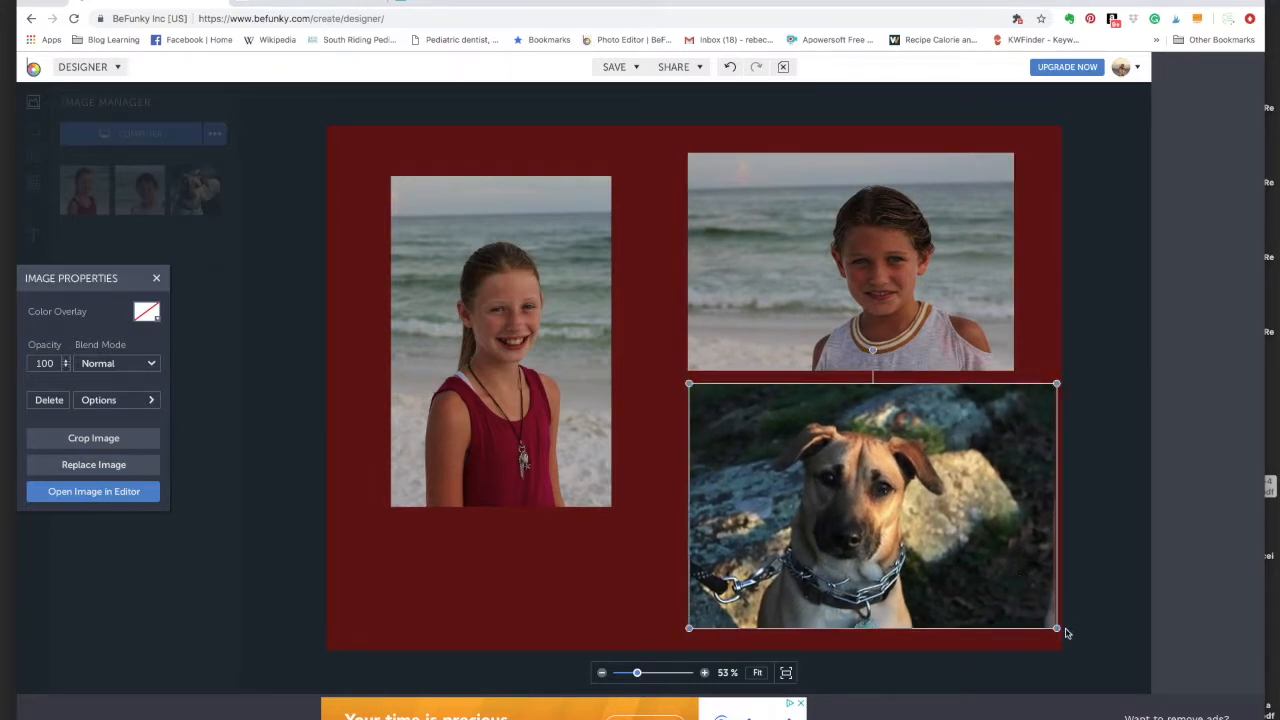
pyautogui.moveTo(1057, 628); pyautogui.dragTo(1015, 601)
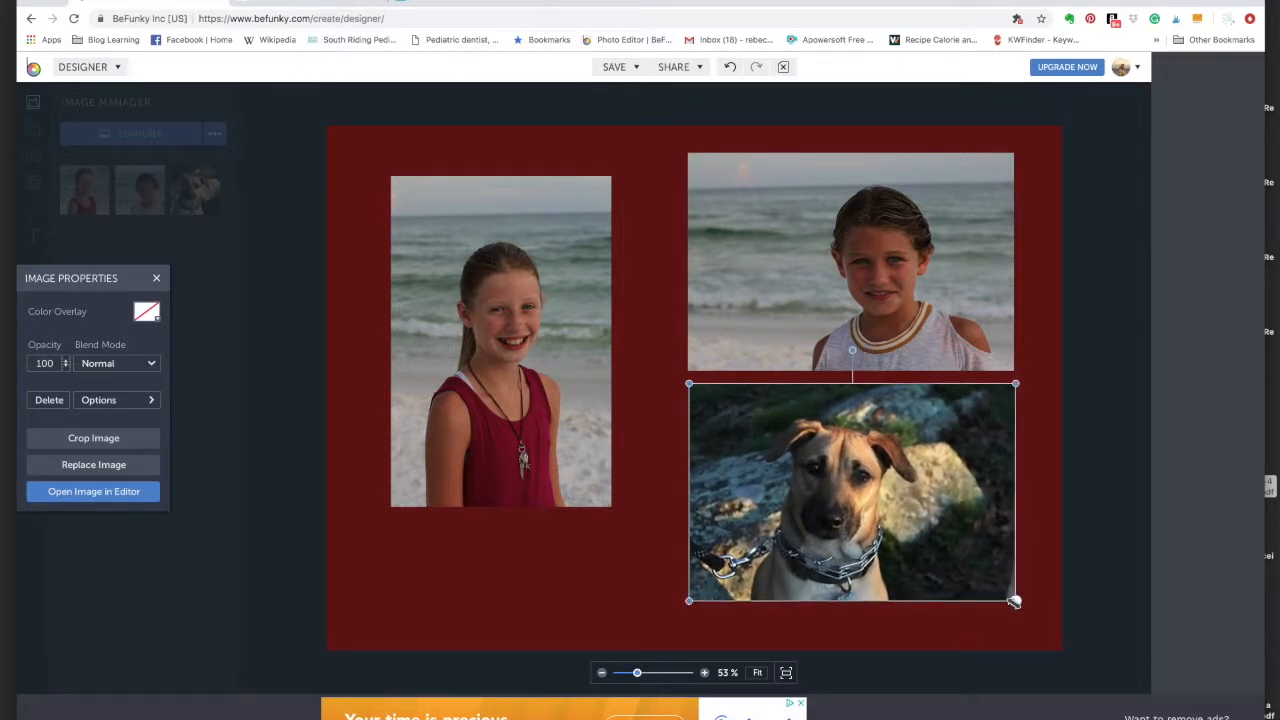
# - Enlarge the portrait-format photo to nearly the height of the right-hand stack, and shift the two landscape photos slightly down beside it
pyautogui.moveTo(486, 369); pyautogui.dragTo(480, 341)
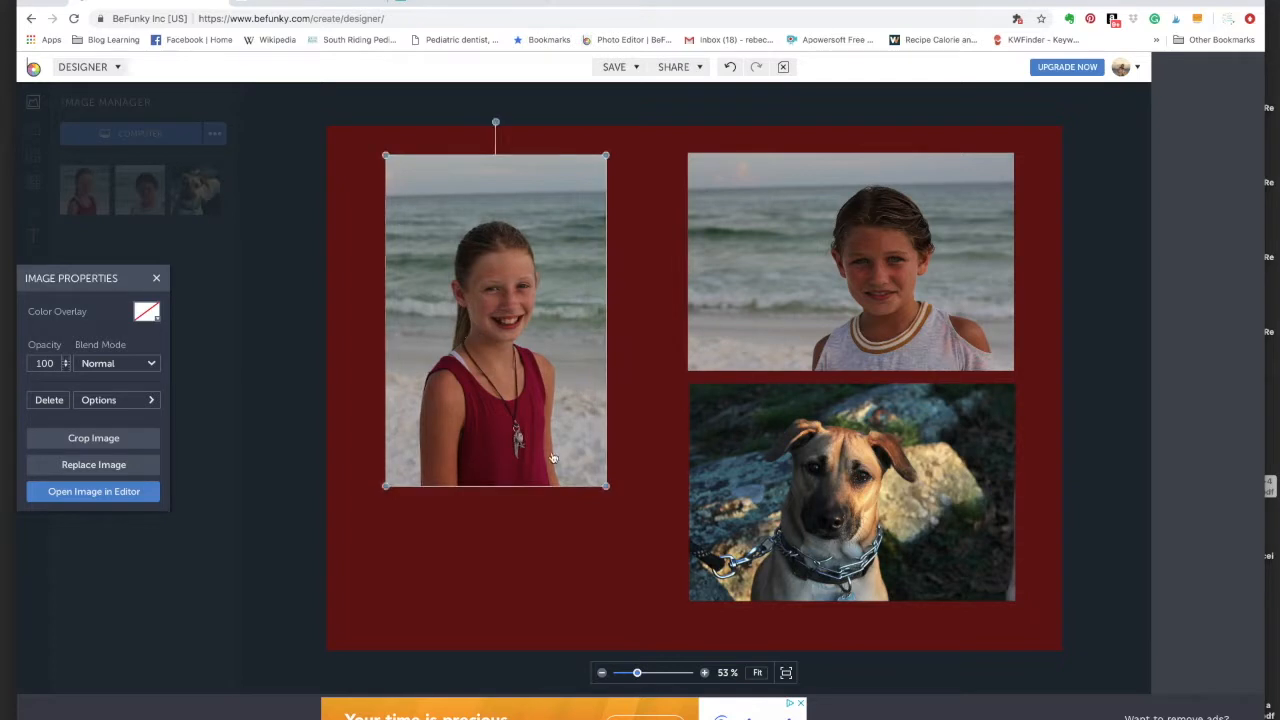
pyautogui.moveTo(605, 485); pyautogui.dragTo(665, 577)
pyautogui.moveTo(633, 517)
pyautogui.mouseDown()
pyautogui.moveTo(630, 540)
pyautogui.moveTo(645, 530)
pyautogui.mouseUp()
pyautogui.moveTo(916, 484); pyautogui.dragTo(915, 501)
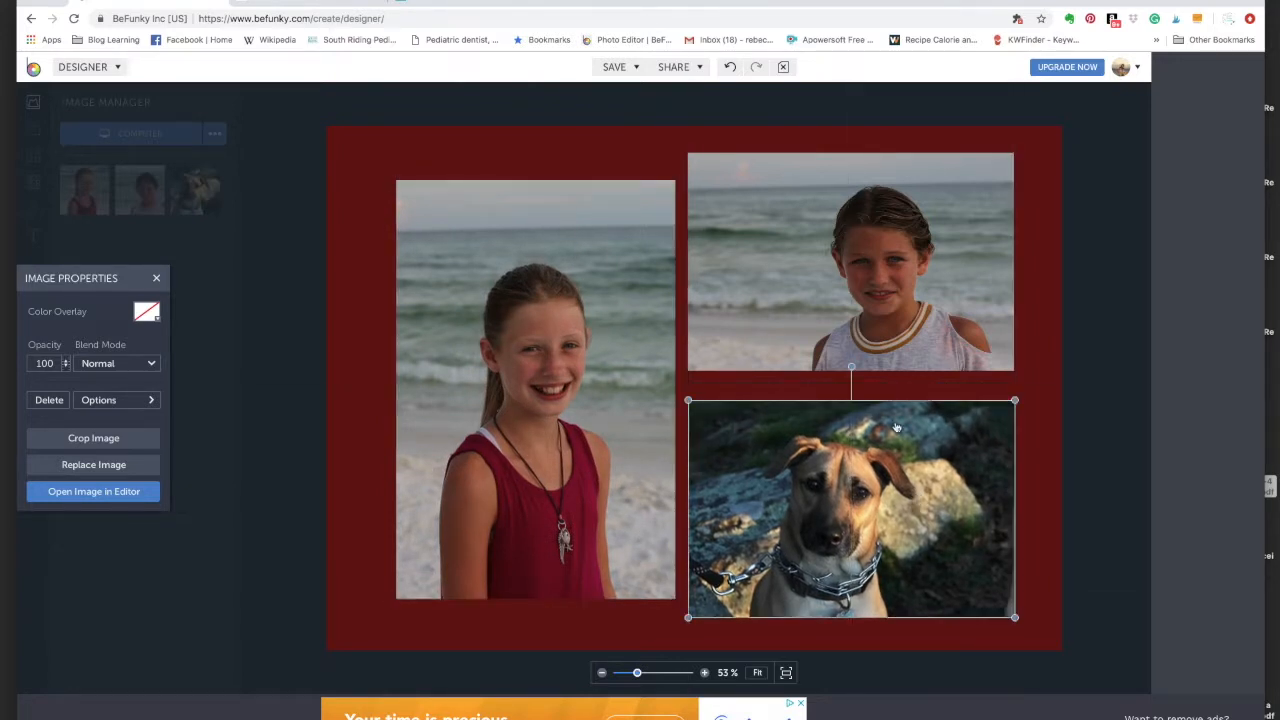
pyautogui.moveTo(864, 369); pyautogui.dragTo(864, 388)
pyautogui.click(675, 577)
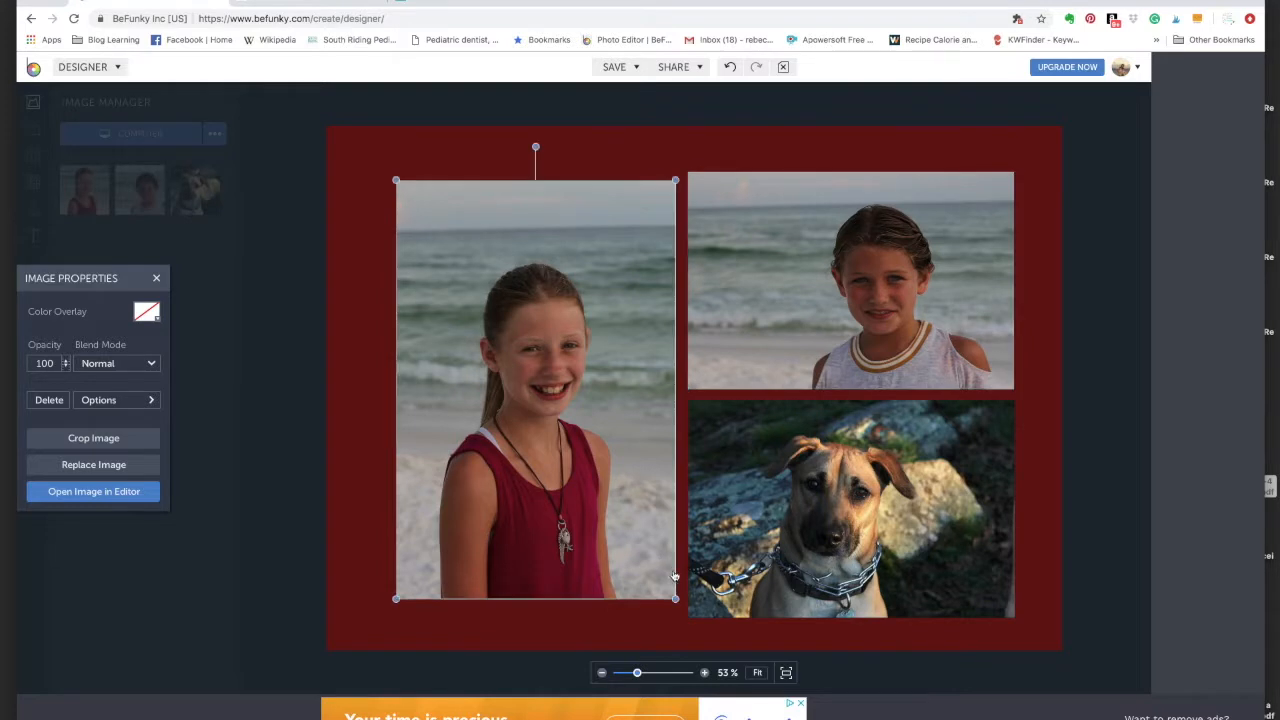
pyautogui.click(747, 143)
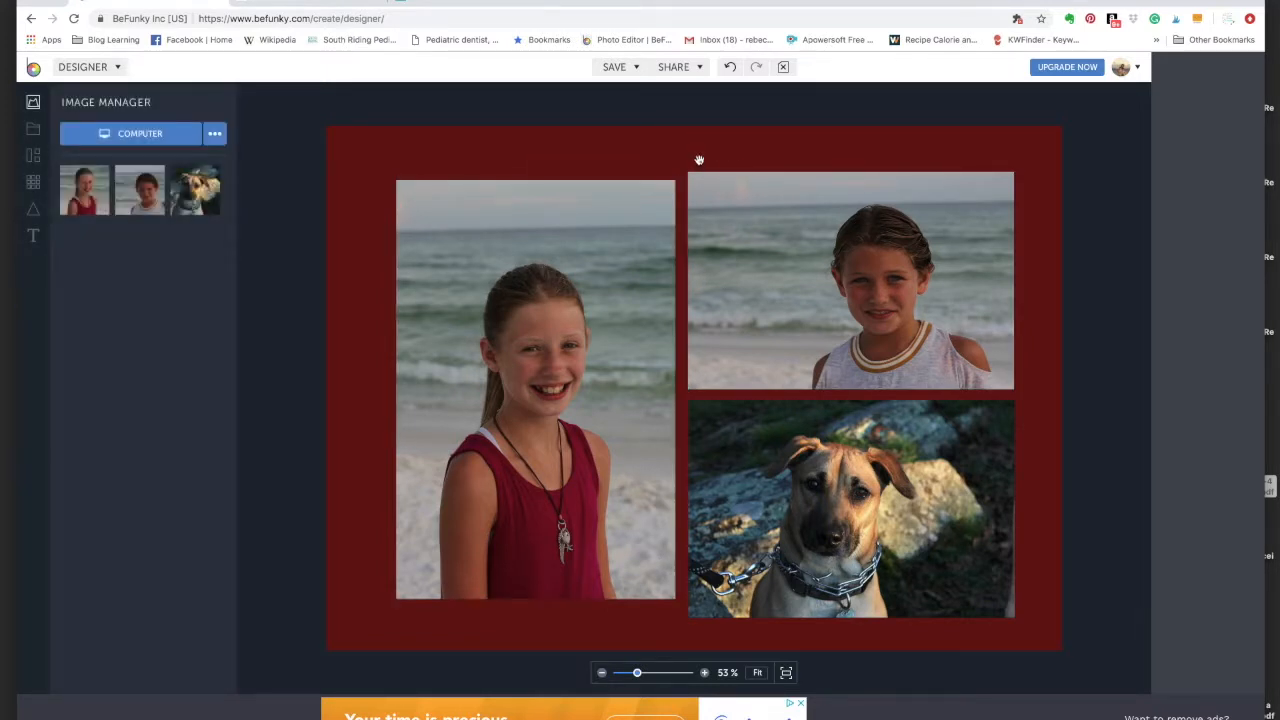
# - Following the sample card in the PowerPoint presentation, move the two stacked landscape photos to the card's left half and place the portrait-format photo, reduced, on the right
pyautogui.press('super+Tab')
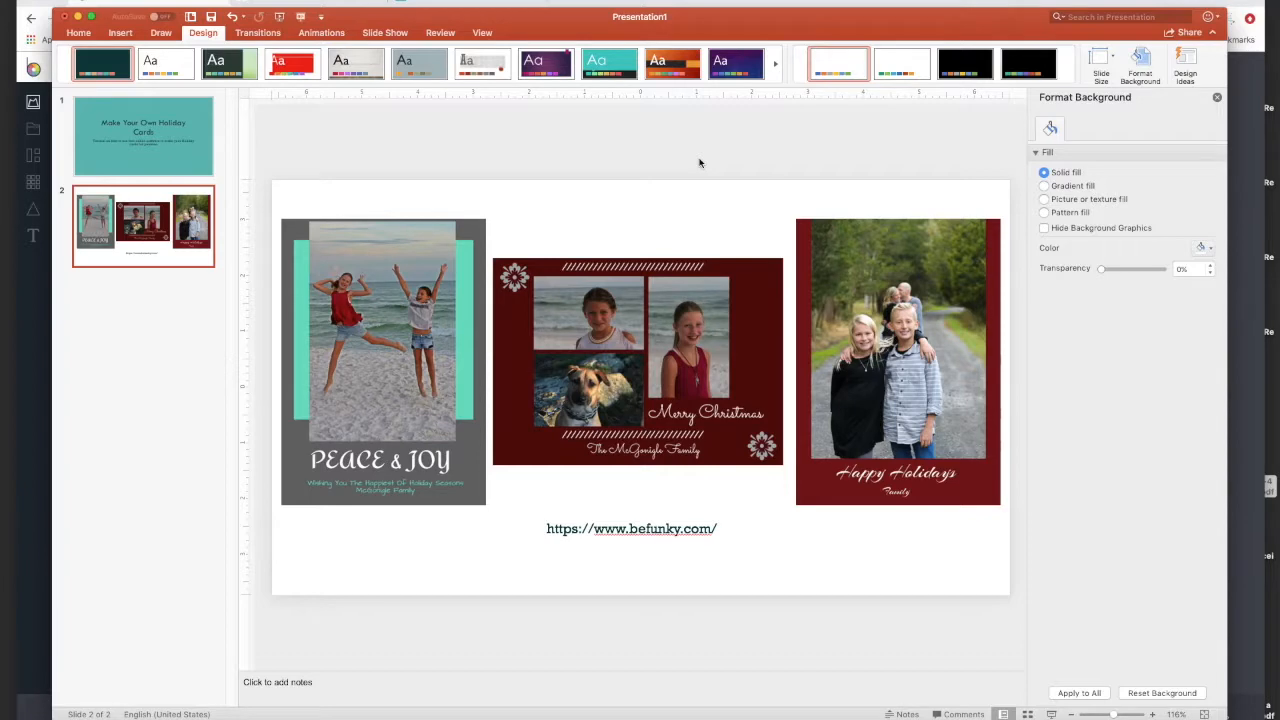
pyautogui.press('super+Tab')
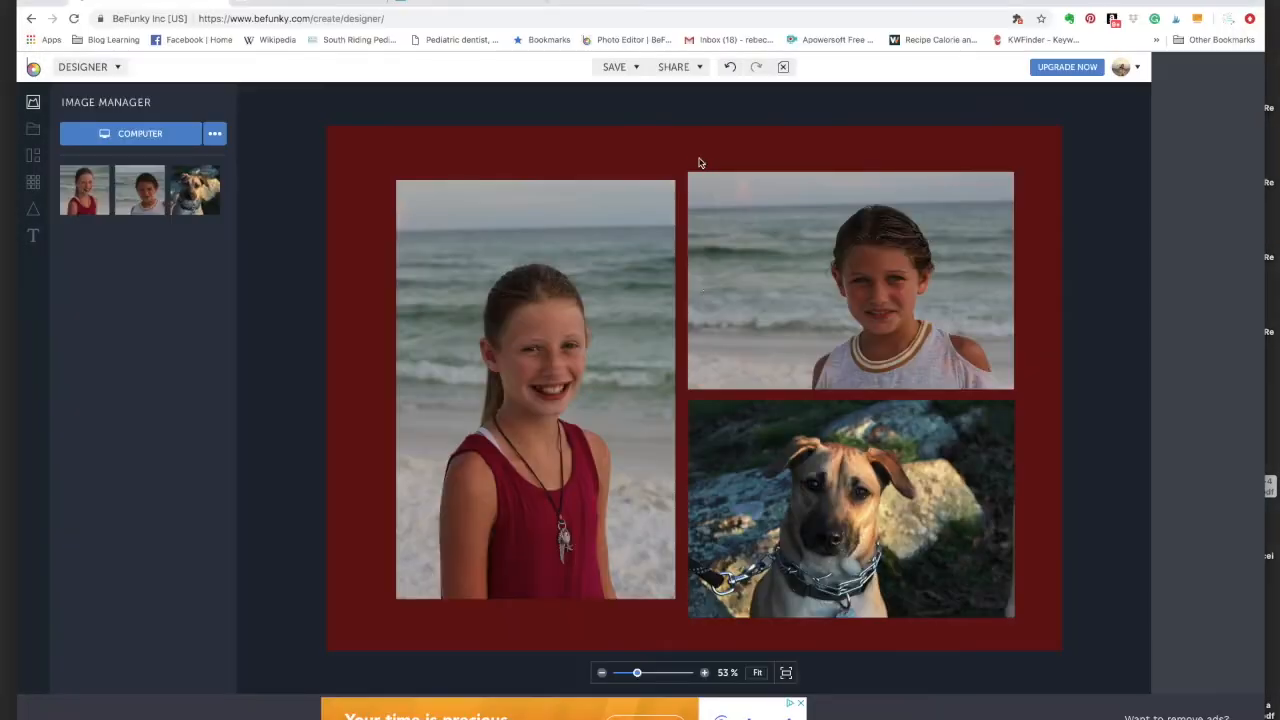
pyautogui.moveTo(762, 314); pyautogui.dragTo(447, 306)
pyautogui.moveTo(485, 445); pyautogui.dragTo(513, 455)
pyautogui.click(842, 487)
pyautogui.moveTo(1021, 578); pyautogui.dragTo(967, 497)
pyautogui.moveTo(890, 422)
pyautogui.mouseDown()
pyautogui.moveTo(880, 458)
pyautogui.moveTo(881, 430)
pyautogui.mouseUp()
pyautogui.click(901, 521)
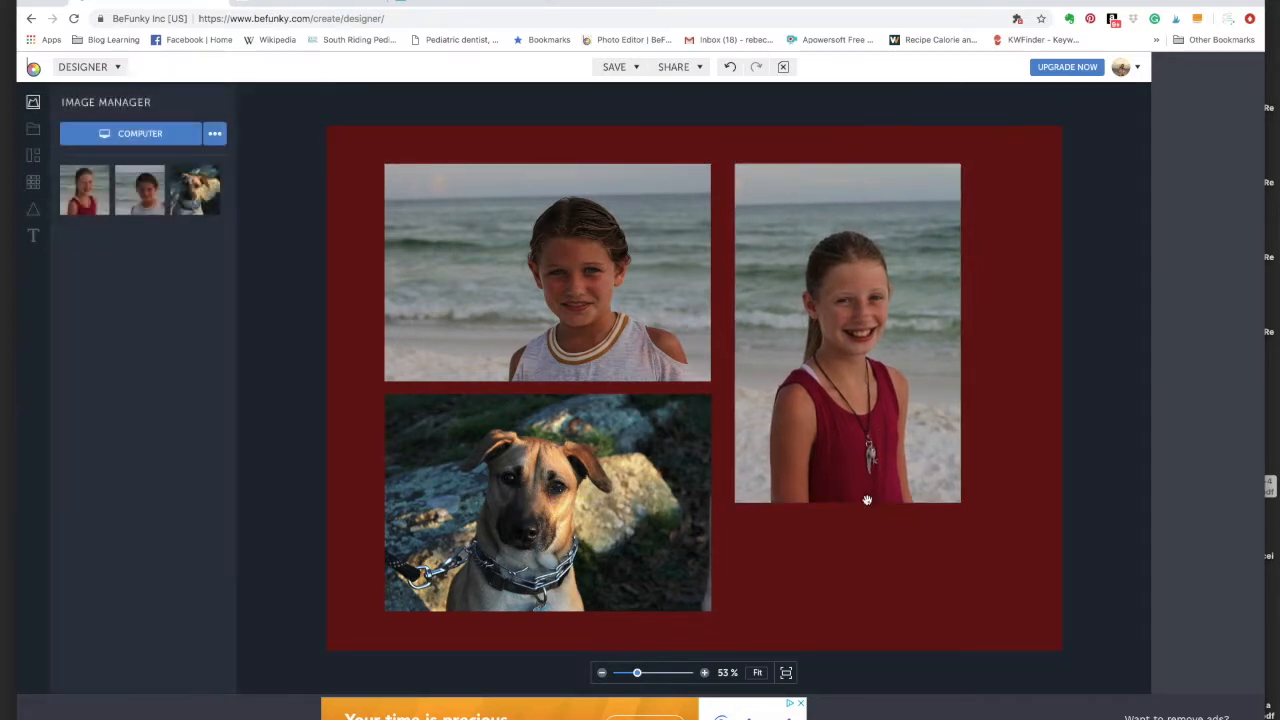
# - Add the diagonal-hatch line graphic and place it above the photos along the card's top edge
pyautogui.click(32, 211)
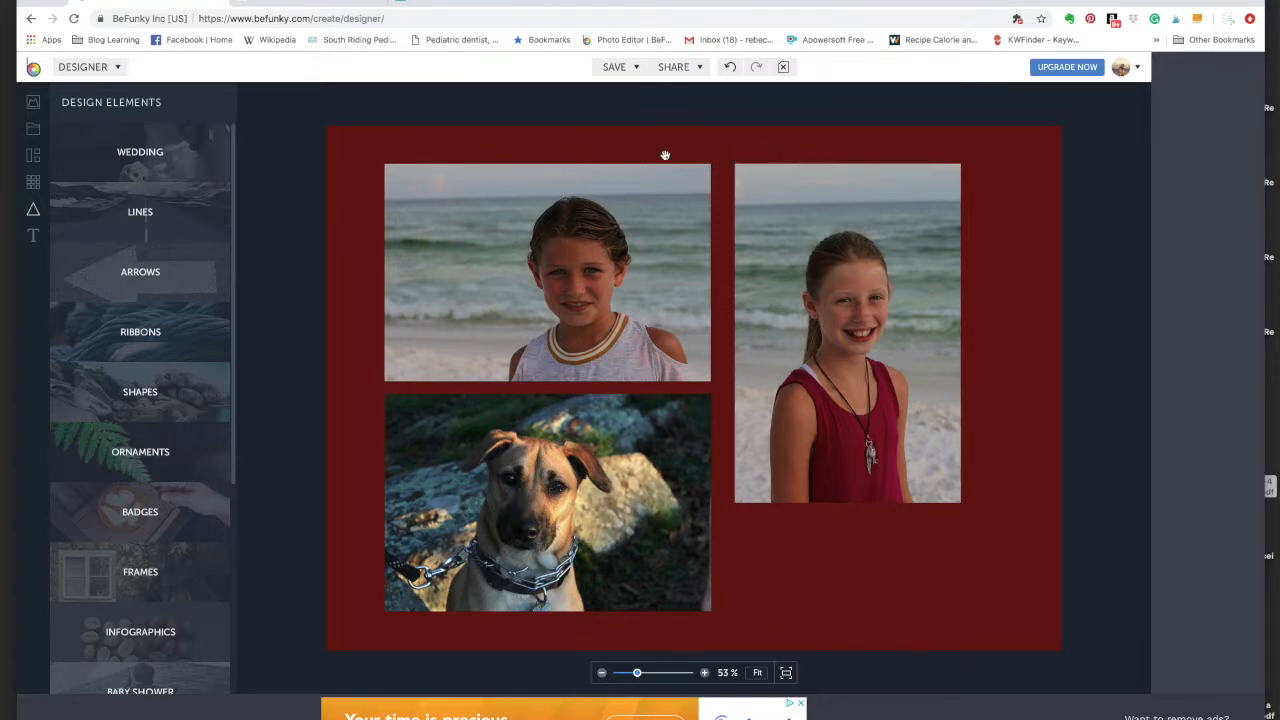
pyautogui.click(155, 216)
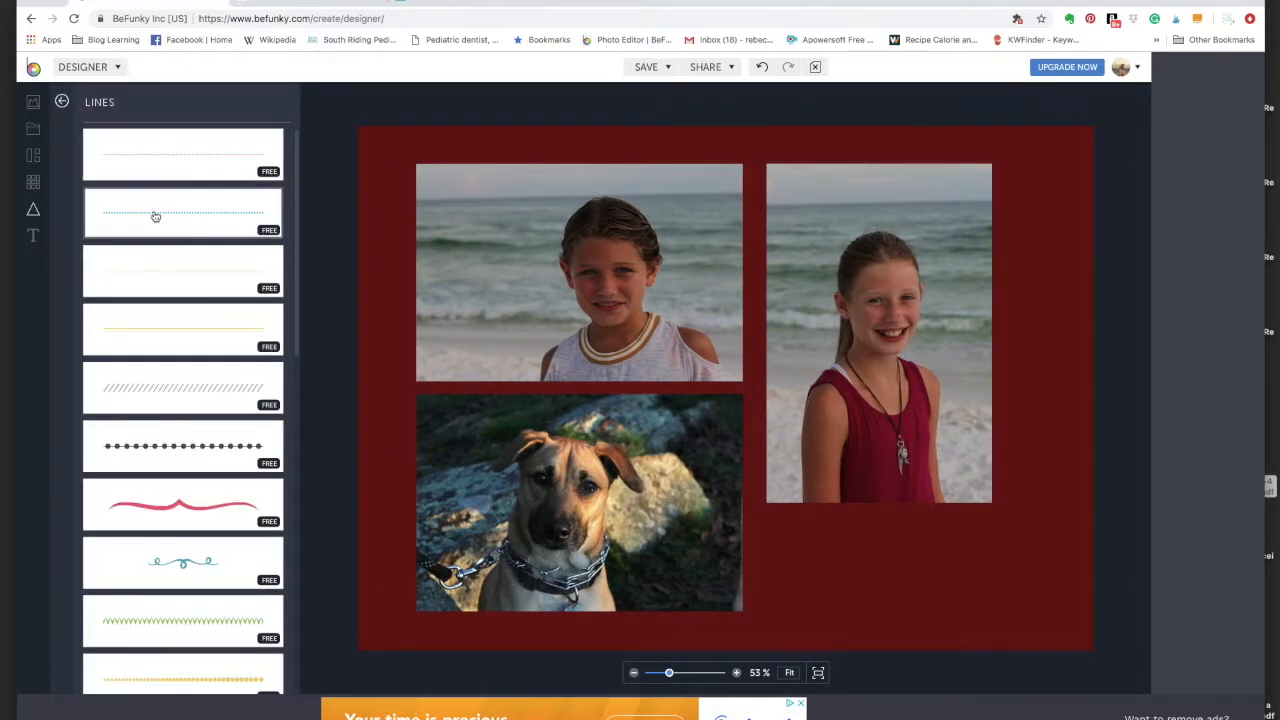
pyautogui.click(184, 386)
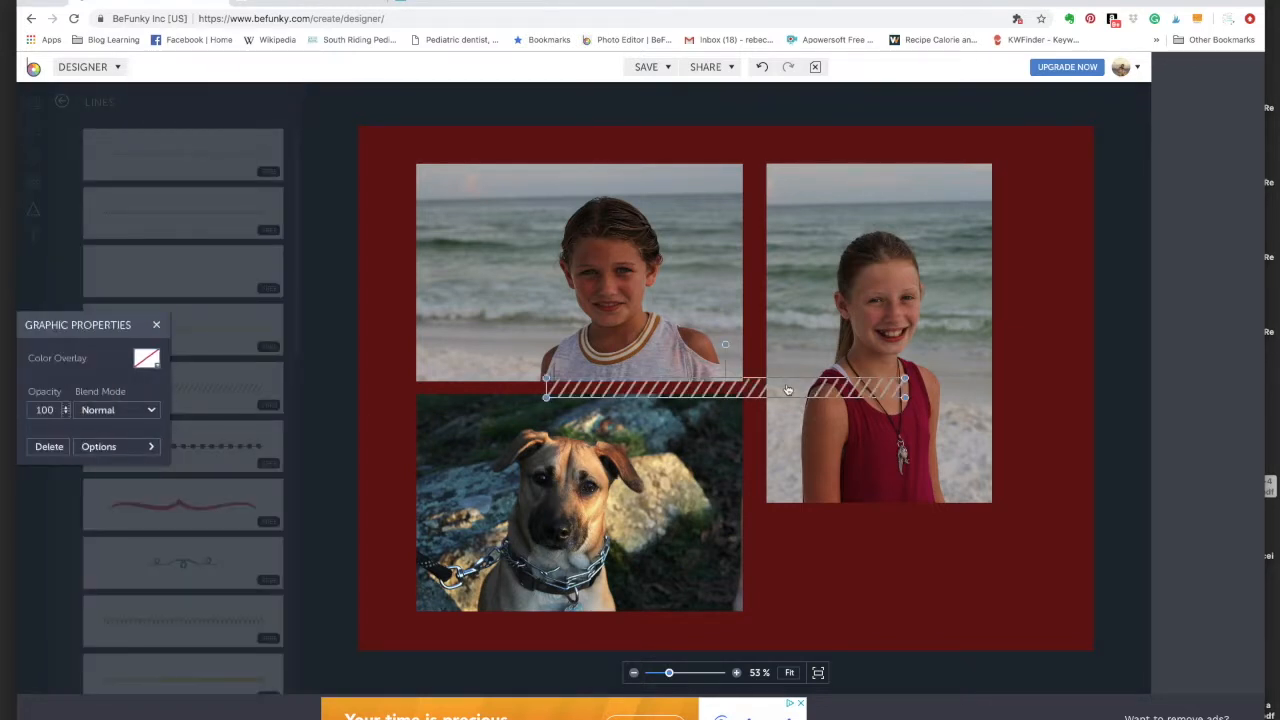
pyautogui.moveTo(757, 398)
pyautogui.mouseDown()
pyautogui.moveTo(703, 183)
pyautogui.moveTo(668, 128)
pyautogui.moveTo(757, 149)
pyautogui.moveTo(810, 144)
pyautogui.moveTo(798, 147)
pyautogui.mouseUp()
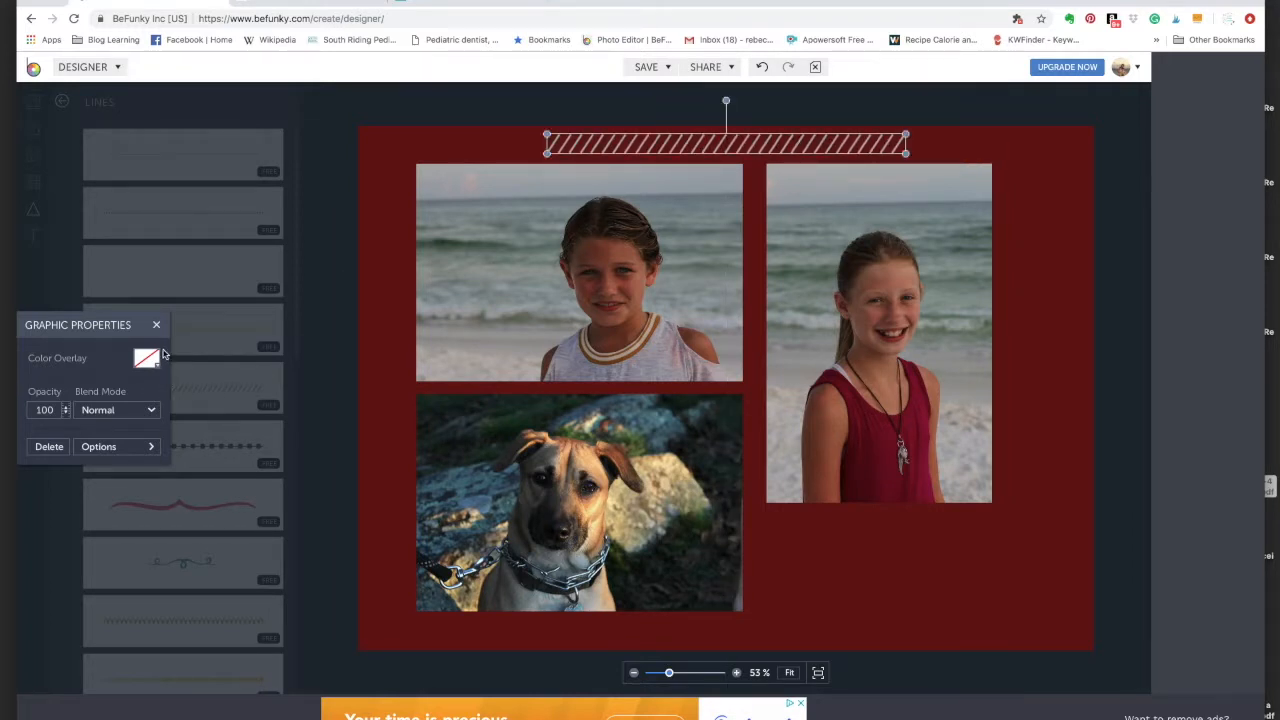
# - Give the top hatch line a colour overlay of #A79F9F at intensity 100 and copy the hex code
pyautogui.click(147, 360)
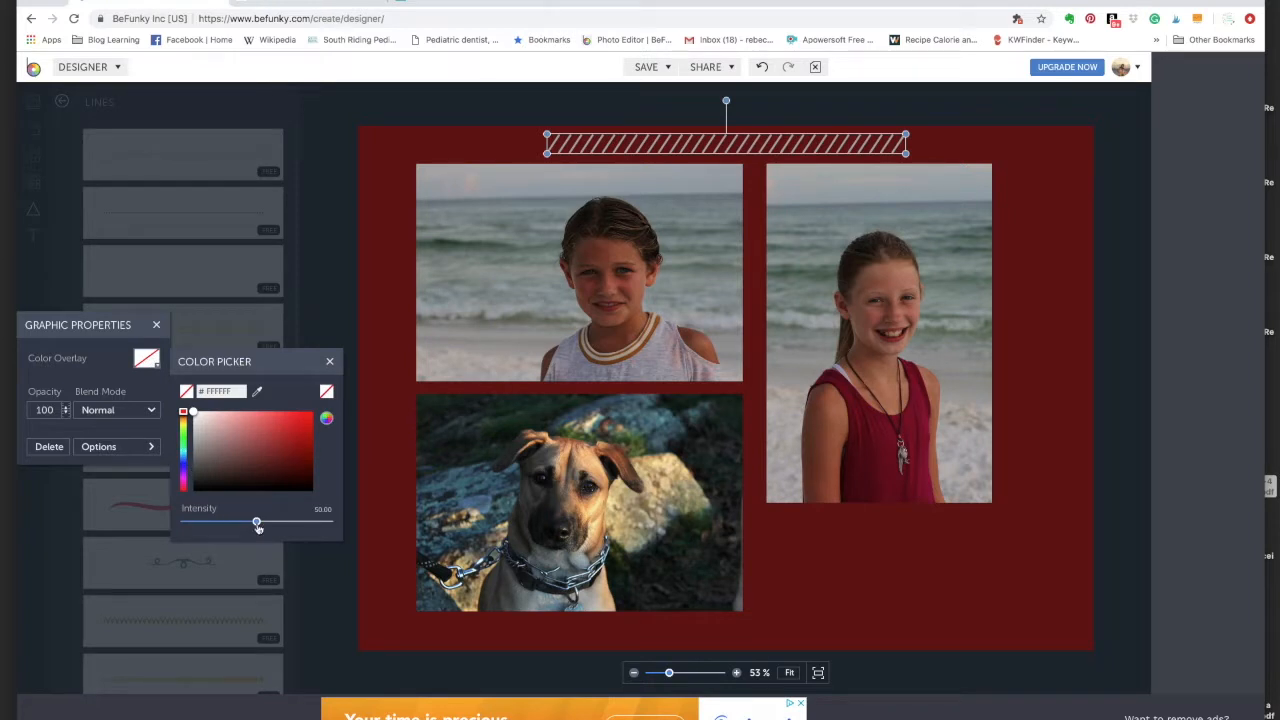
pyautogui.moveTo(280, 528); pyautogui.dragTo(350, 525)
pyautogui.moveTo(197, 415)
pyautogui.mouseDown()
pyautogui.moveTo(198, 470)
pyautogui.moveTo(200, 441)
pyautogui.mouseUp()
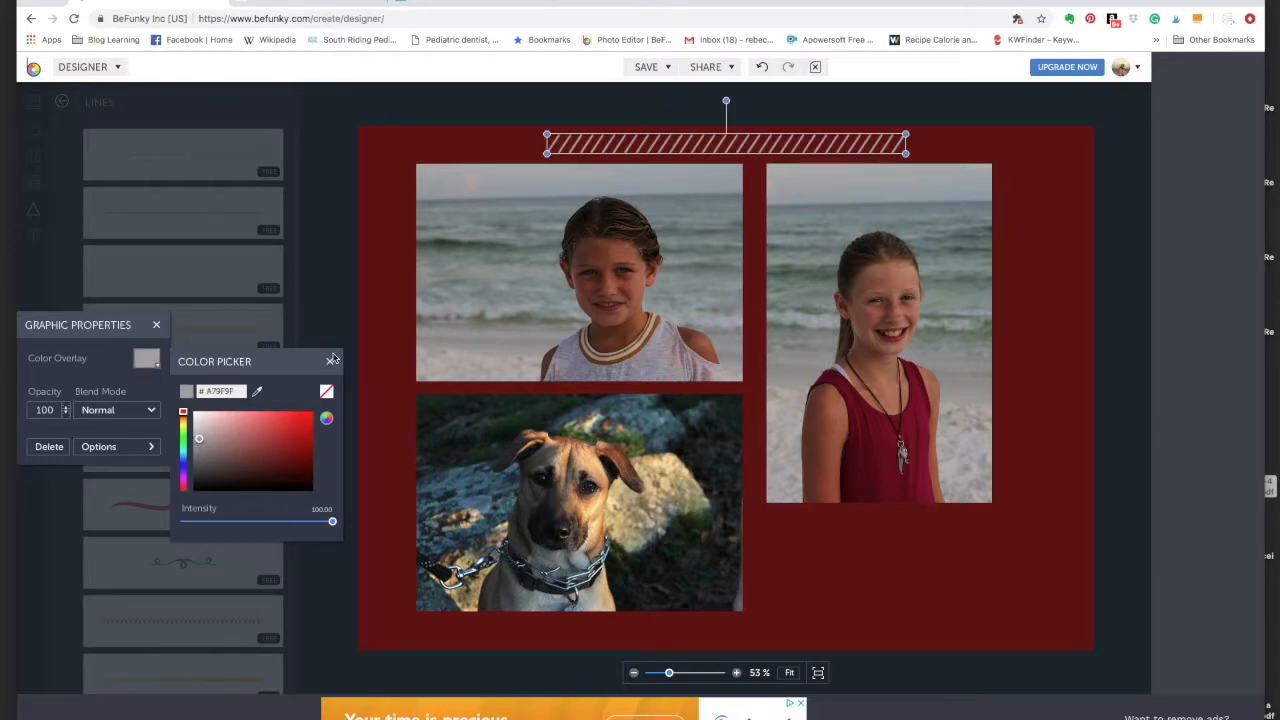
pyautogui.doubleClick(238, 392)
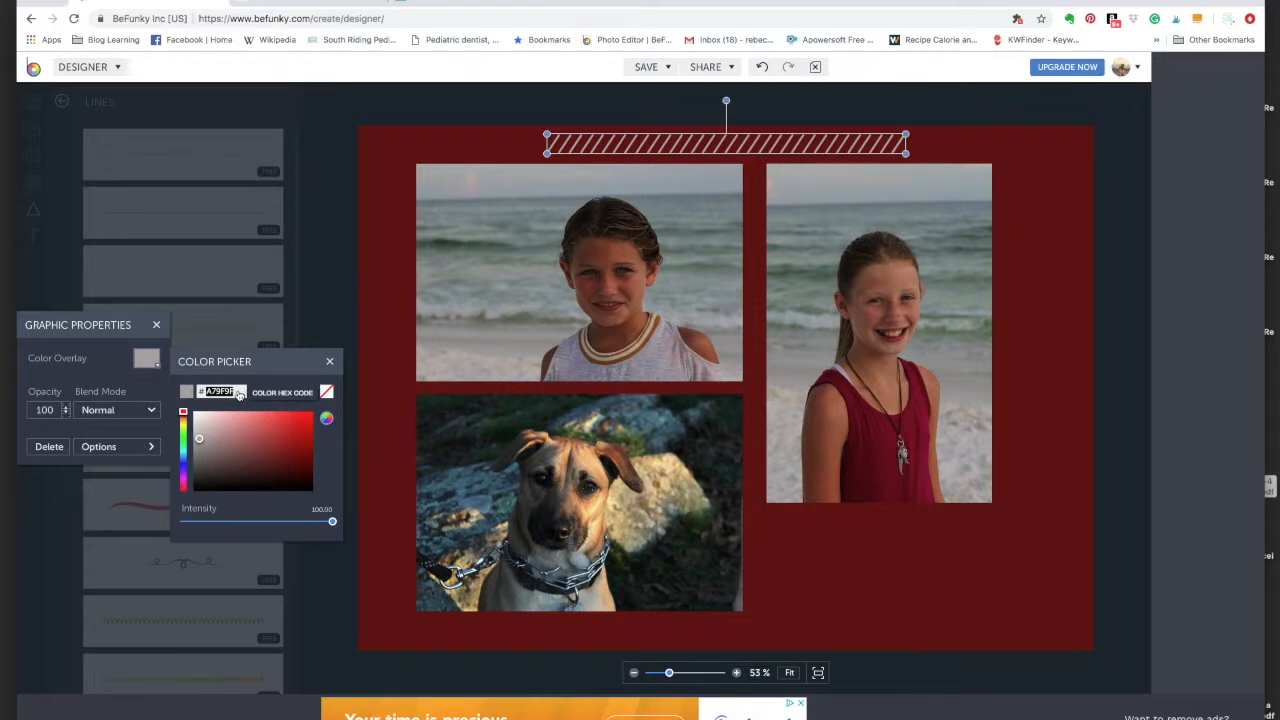
pyautogui.click(329, 338)
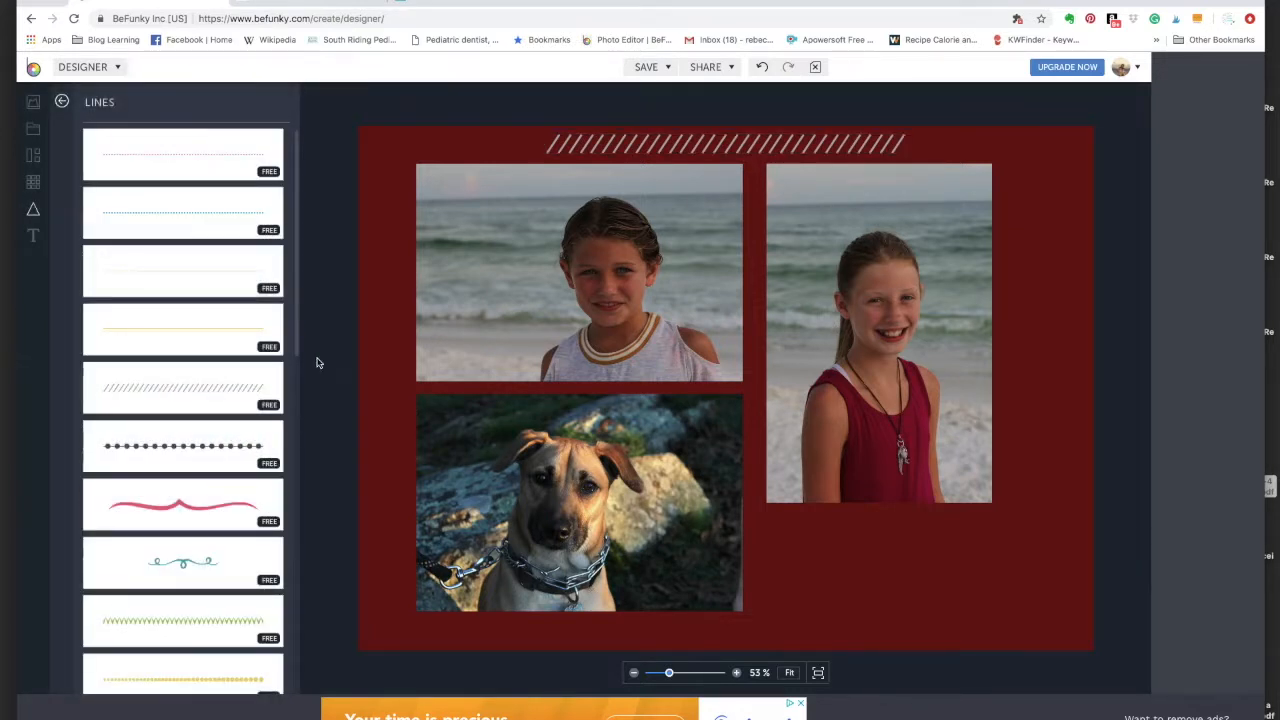
# - Add a second diagonal-hatch line along the card's bottom edge and give it a #A79F9F colour overlay at intensity 100
pyautogui.click(237, 392)
pyautogui.moveTo(659, 390); pyautogui.dragTo(660, 643)
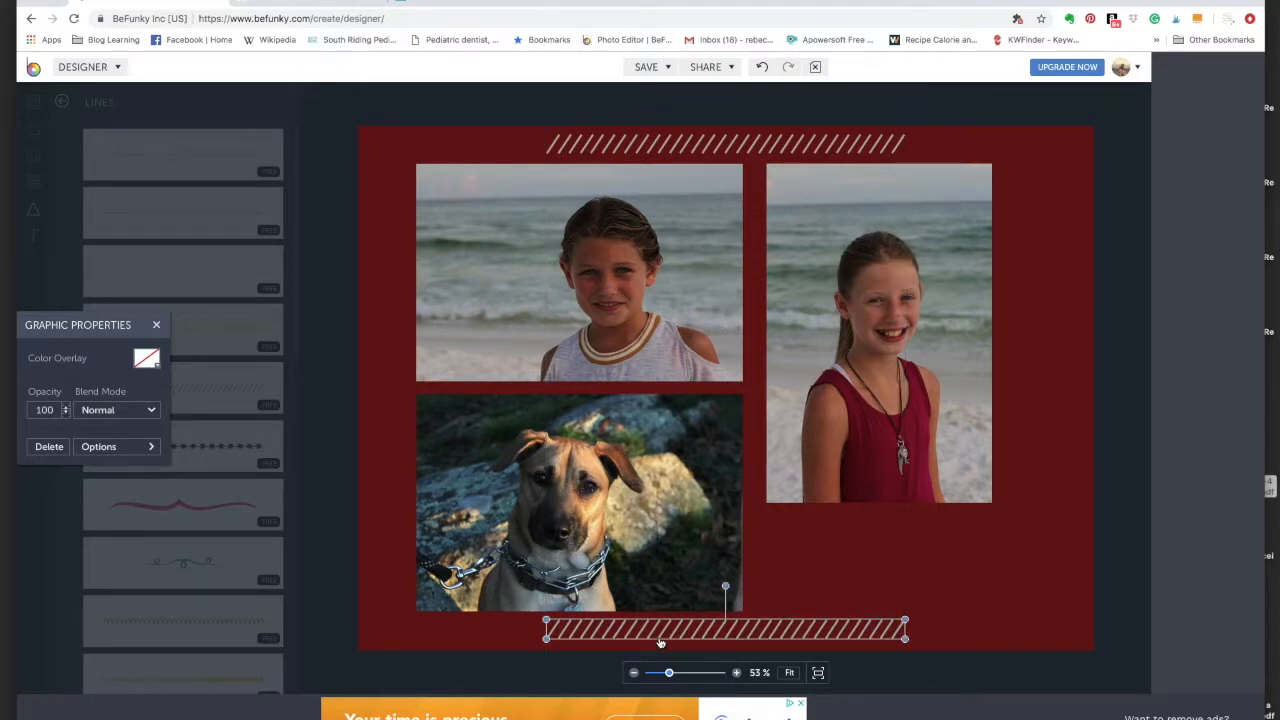
pyautogui.click(147, 358)
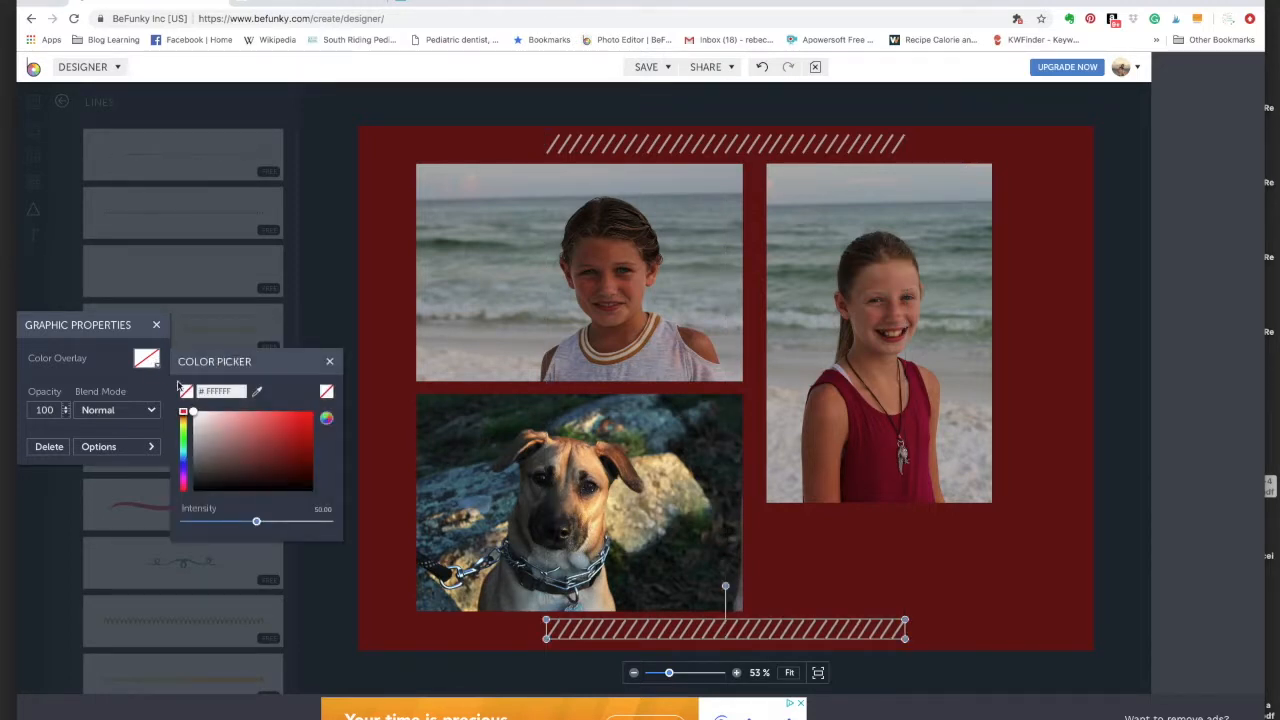
pyautogui.moveTo(255, 524); pyautogui.dragTo(351, 537)
pyautogui.click(233, 391)
pyautogui.doubleClick(233, 391)
pyautogui.write('A79F9')
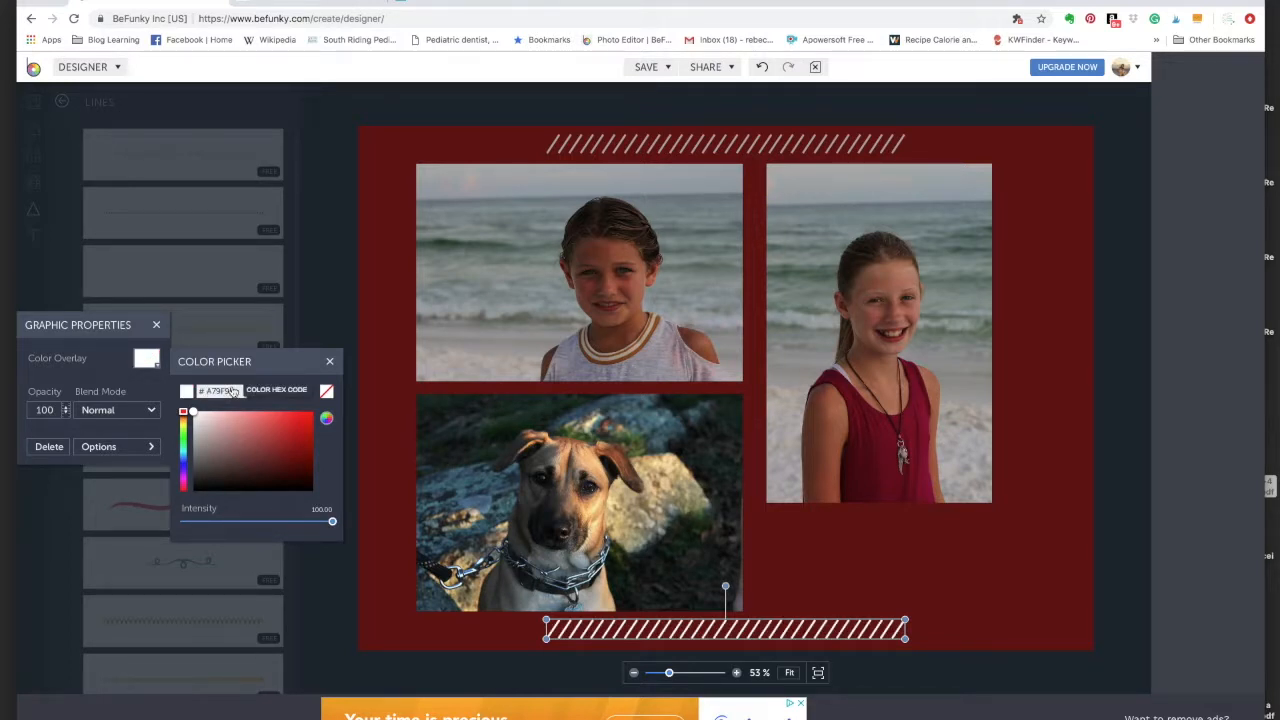
pyautogui.write('F')
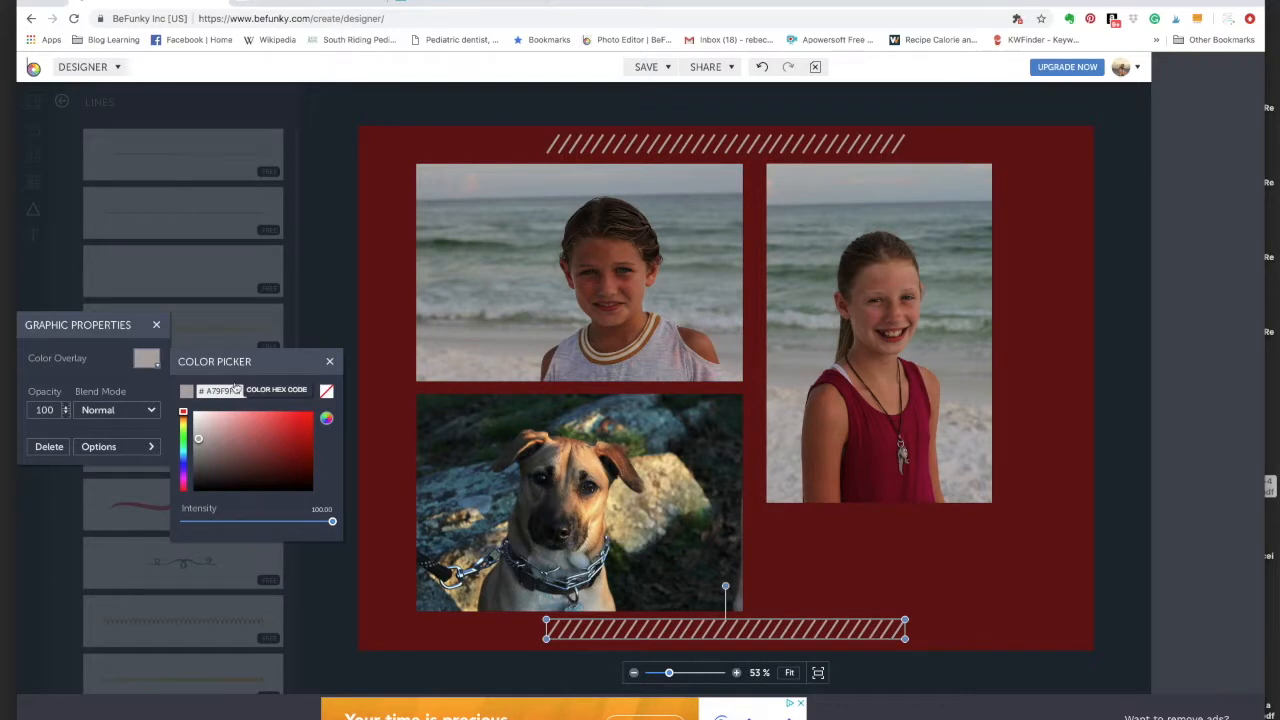
pyautogui.click(329, 362)
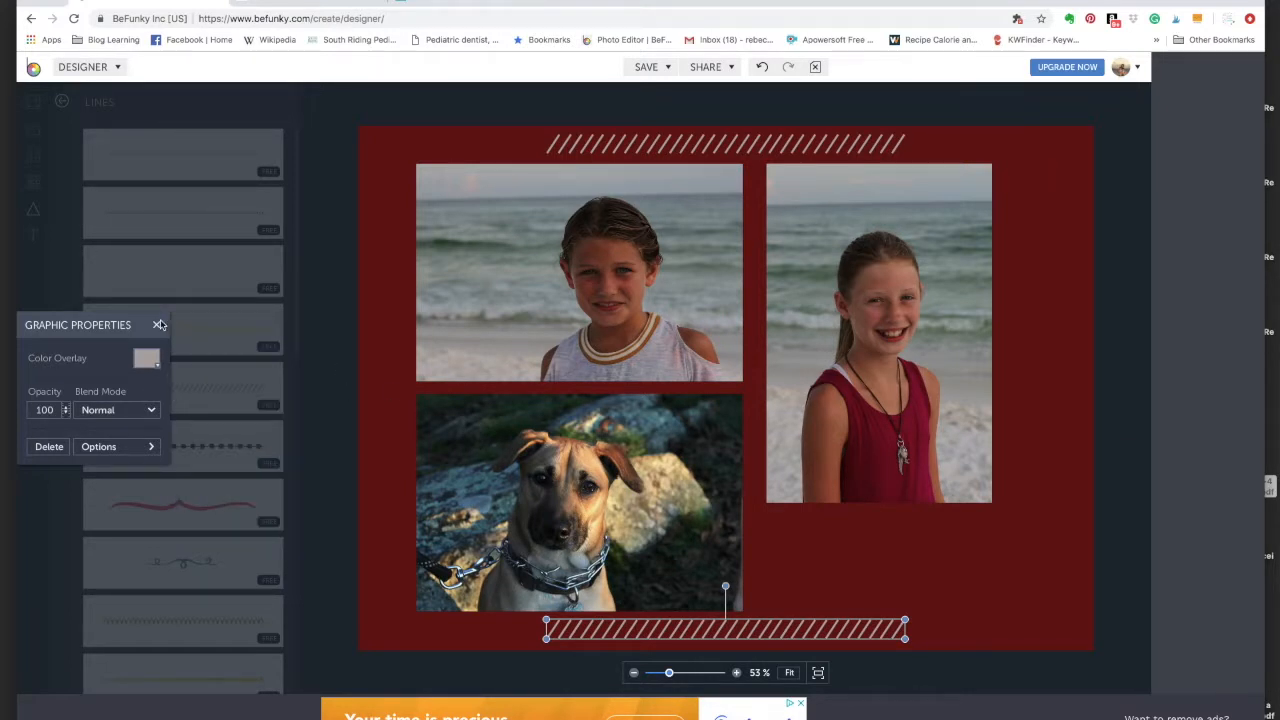
pyautogui.click(160, 324)
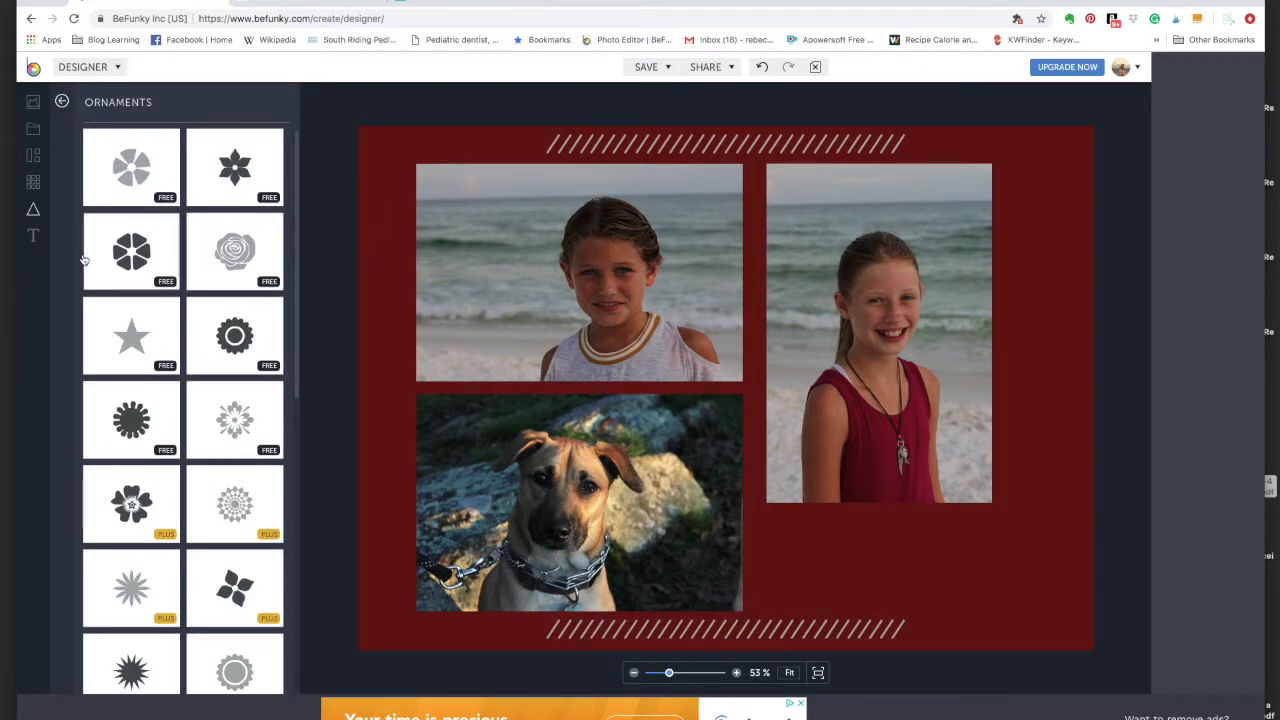
# - Add the free snowflake-like flower ornament and shrink it into the card's upper-left corner, overlapping the landscape beach photo
pyautogui.click(38, 213)
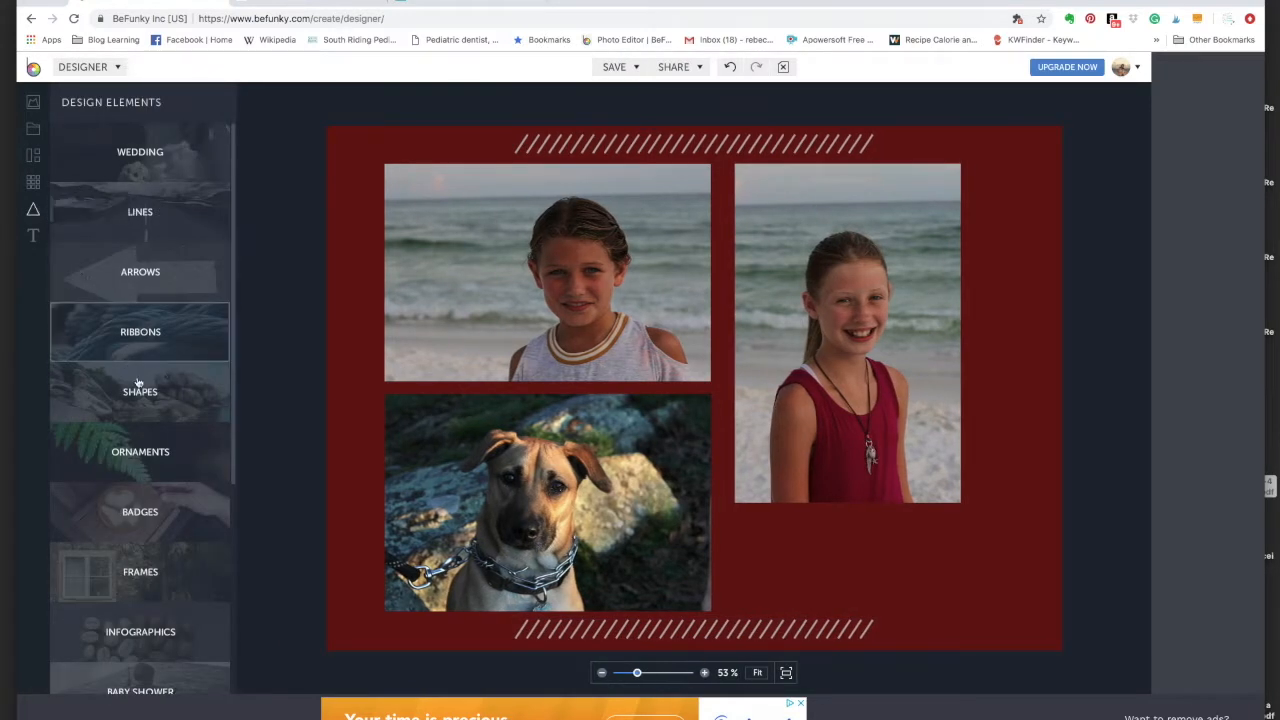
pyautogui.click(145, 445)
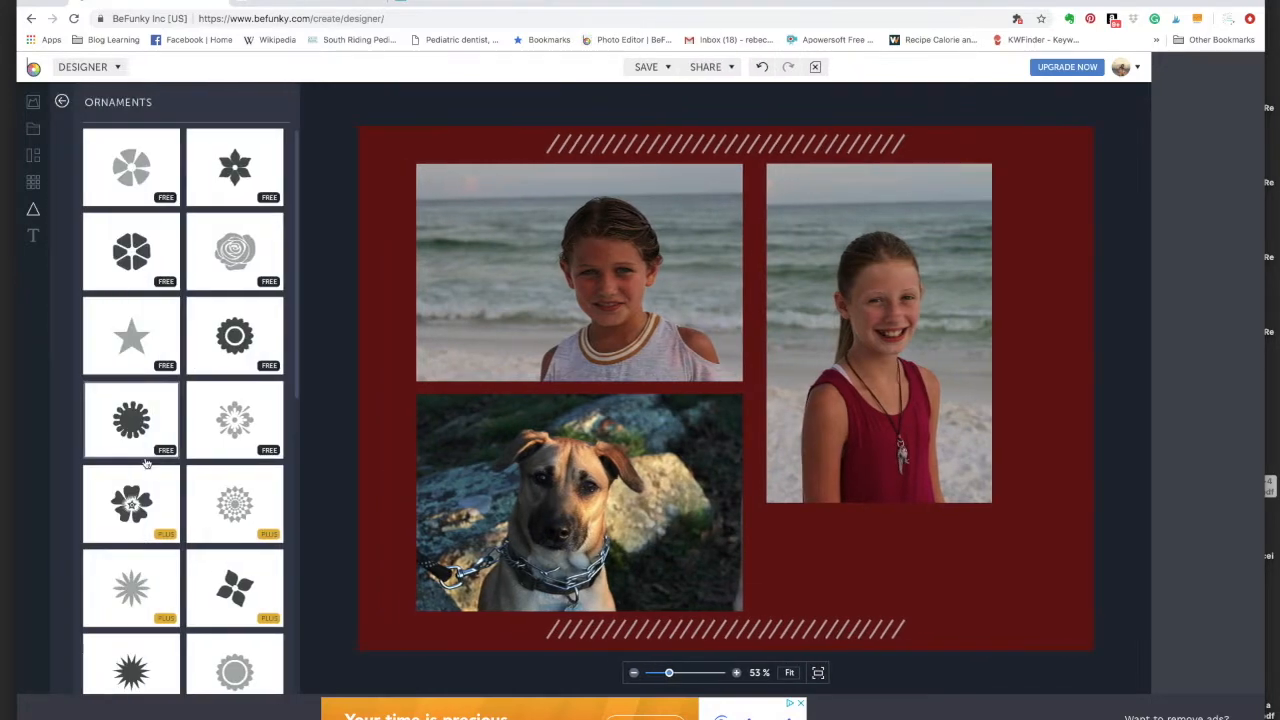
pyautogui.click(228, 427)
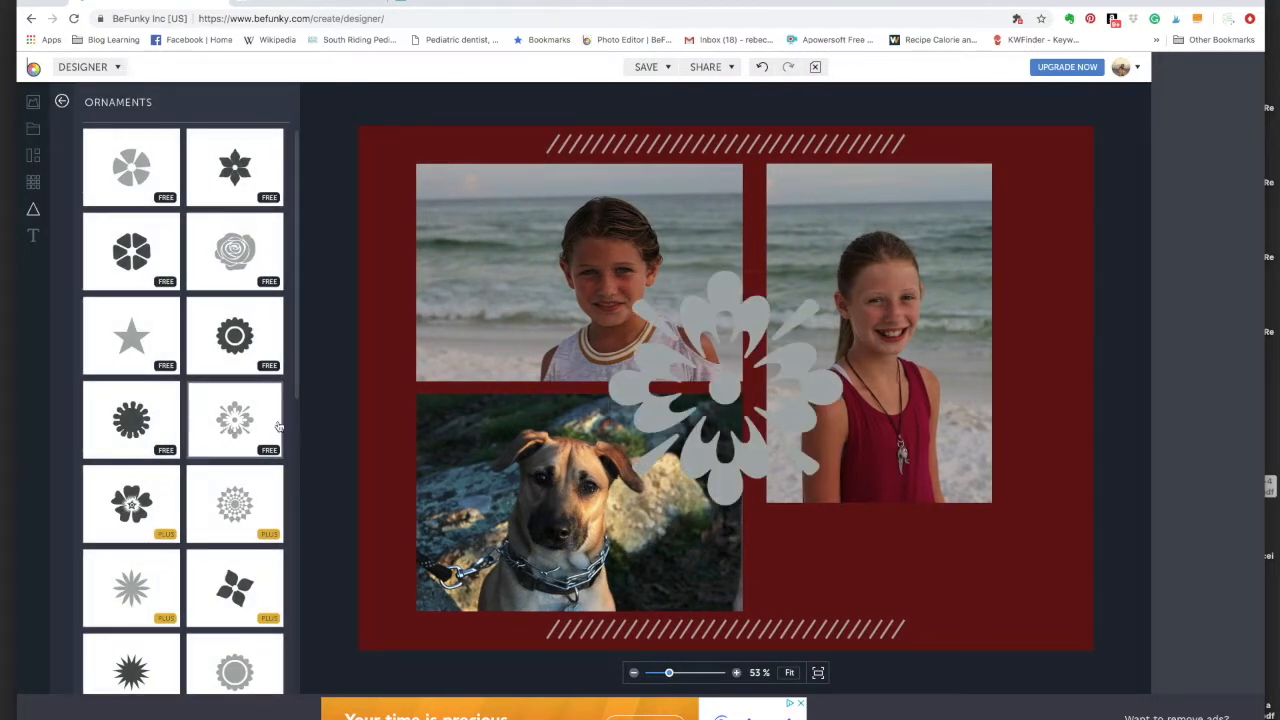
pyautogui.click(766, 473)
pyautogui.moveTo(768, 473); pyautogui.dragTo(506, 328)
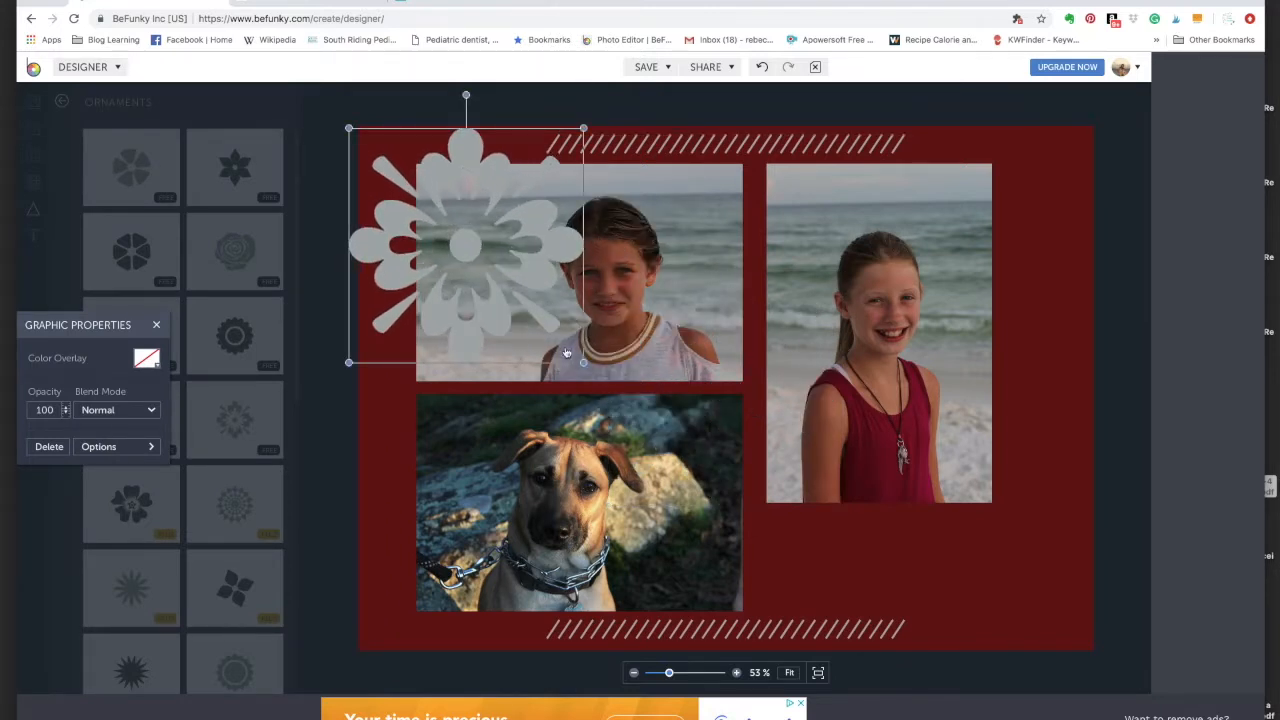
pyautogui.moveTo(583, 360); pyautogui.dragTo(430, 200)
# - Give the upper-left ornament a white #FFFFFF colour overlay at intensity 100
pyautogui.click(147, 360)
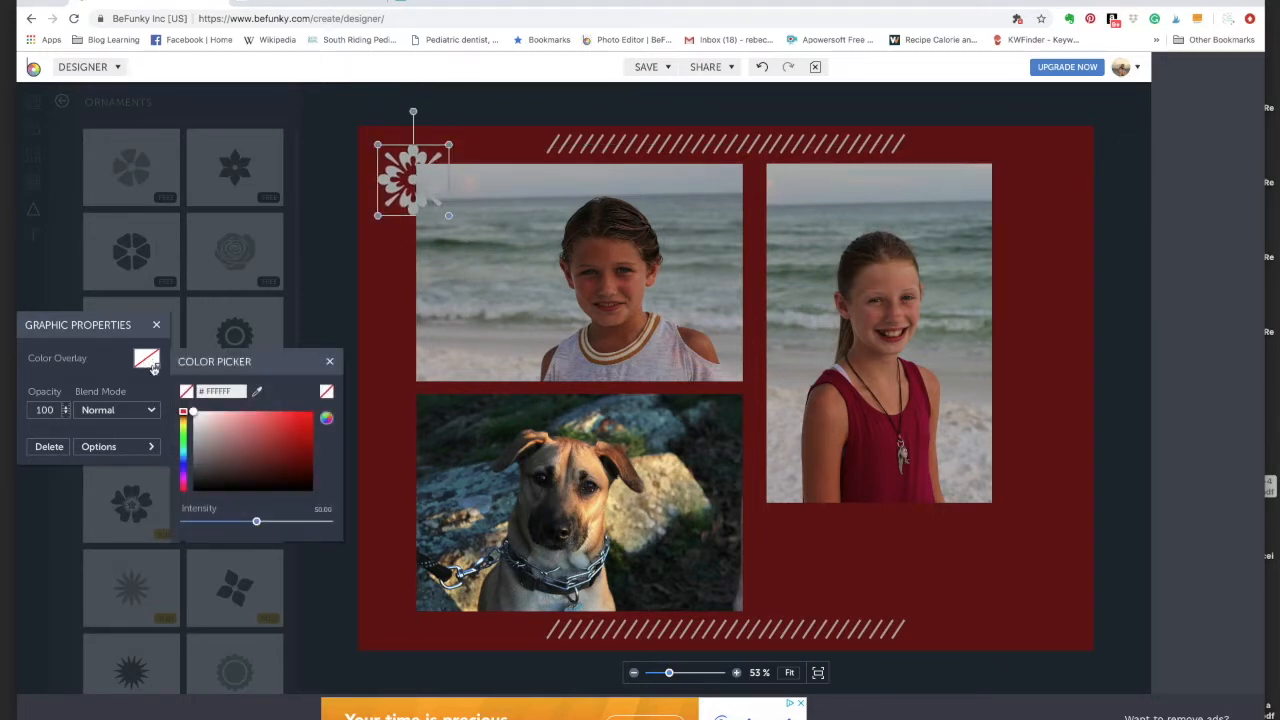
pyautogui.moveTo(279, 529); pyautogui.dragTo(362, 527)
pyautogui.click(196, 414)
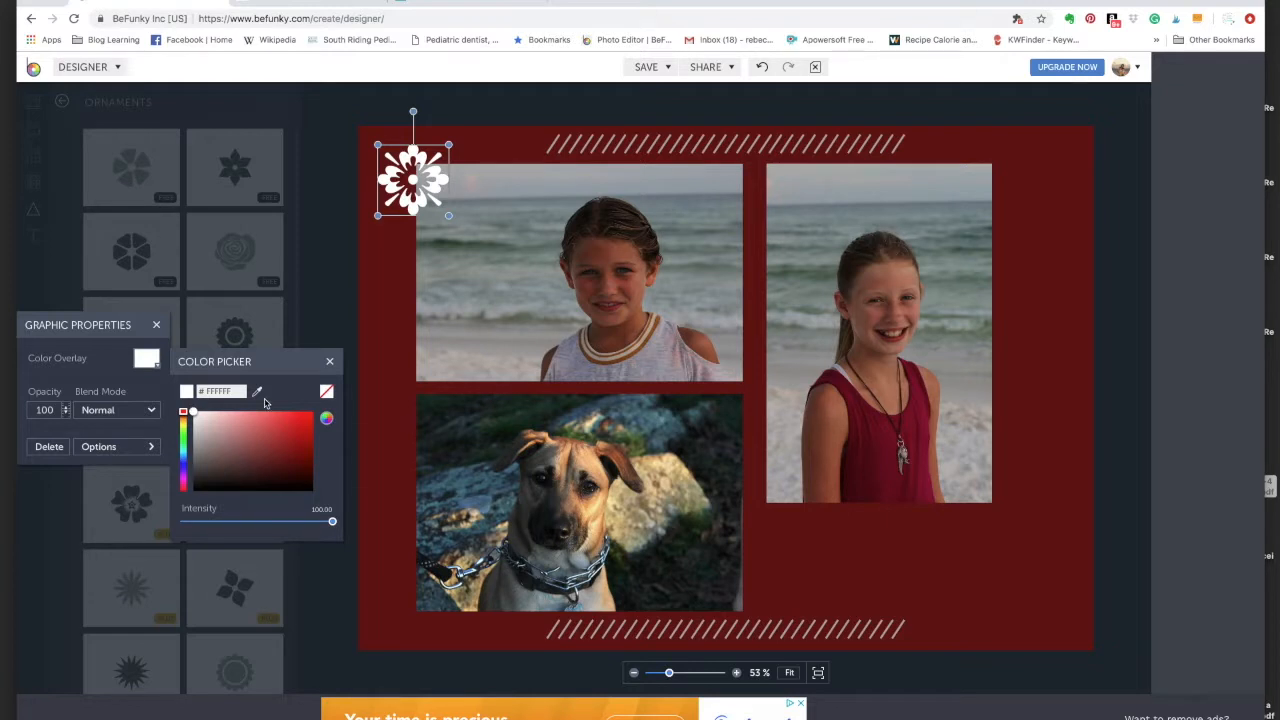
pyautogui.click(338, 364)
pyautogui.click(380, 330)
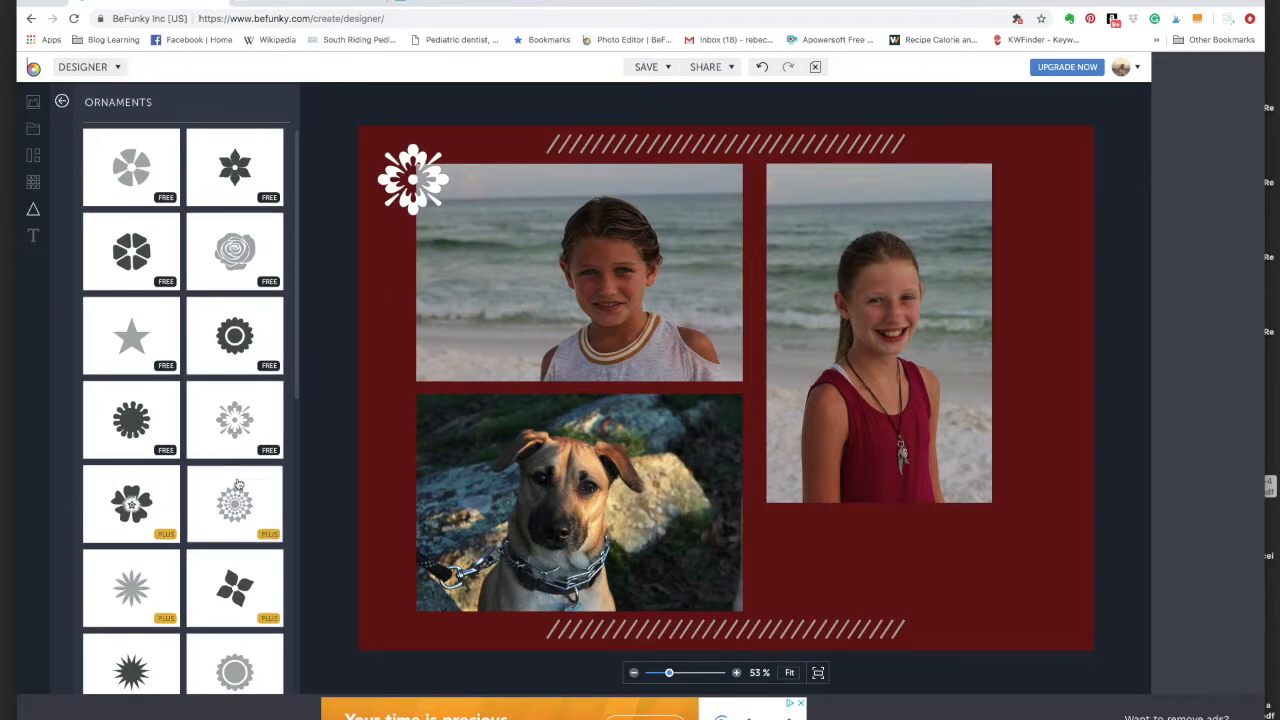
# - Add a second flower ornament, shrink it into the card's lower-right corner and colour it white #FFFFFF at intensity 100
pyautogui.click(256, 422)
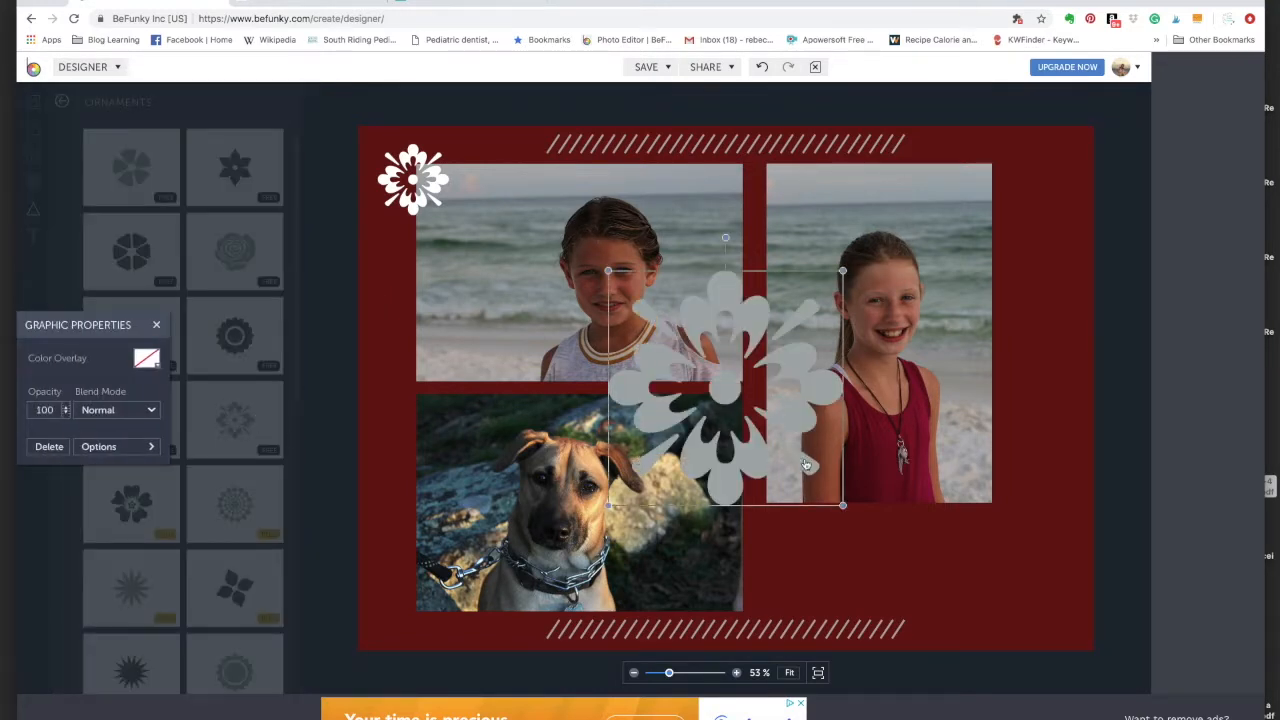
pyautogui.moveTo(842, 505); pyautogui.dragTo(1045, 622)
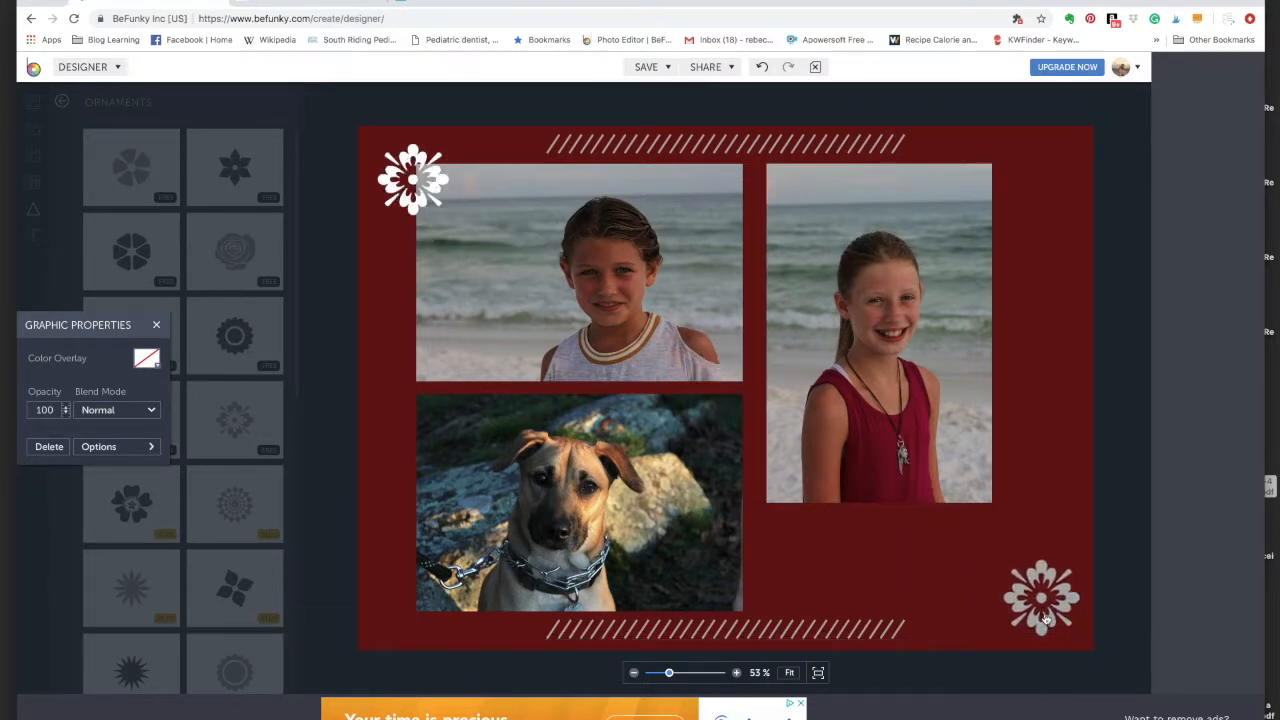
pyautogui.click(152, 360)
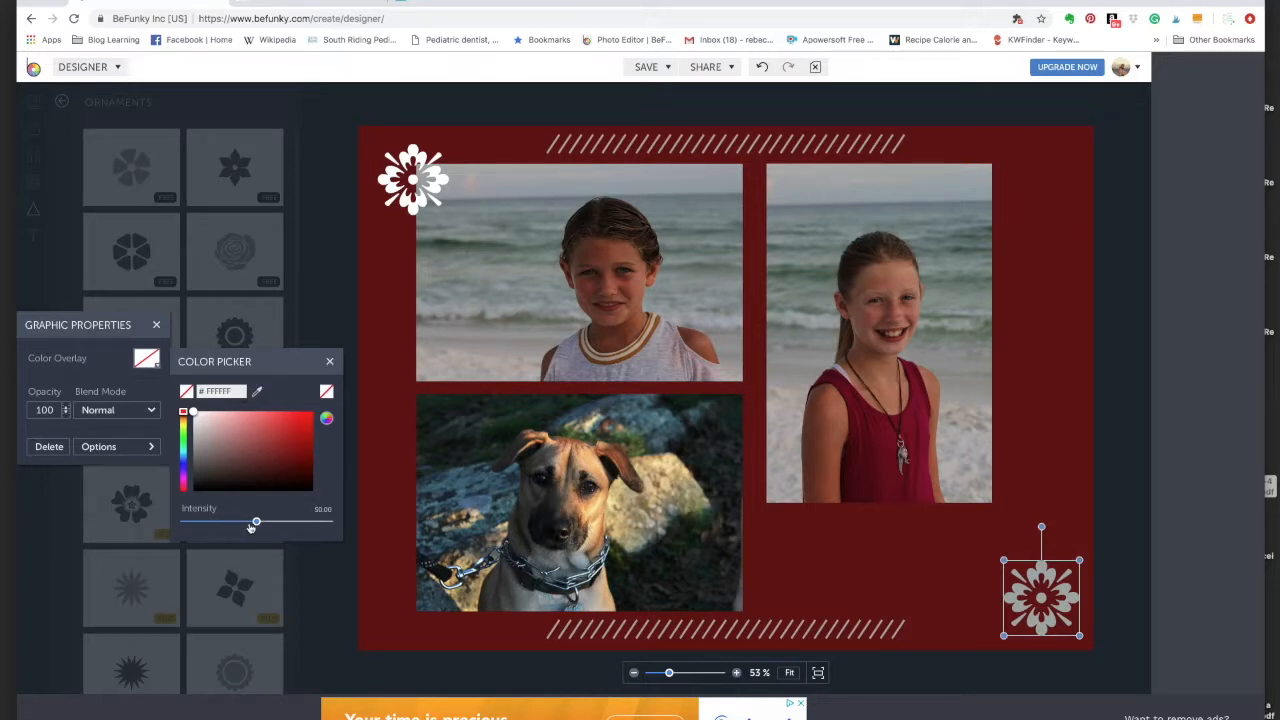
pyautogui.moveTo(257, 524); pyautogui.dragTo(346, 527)
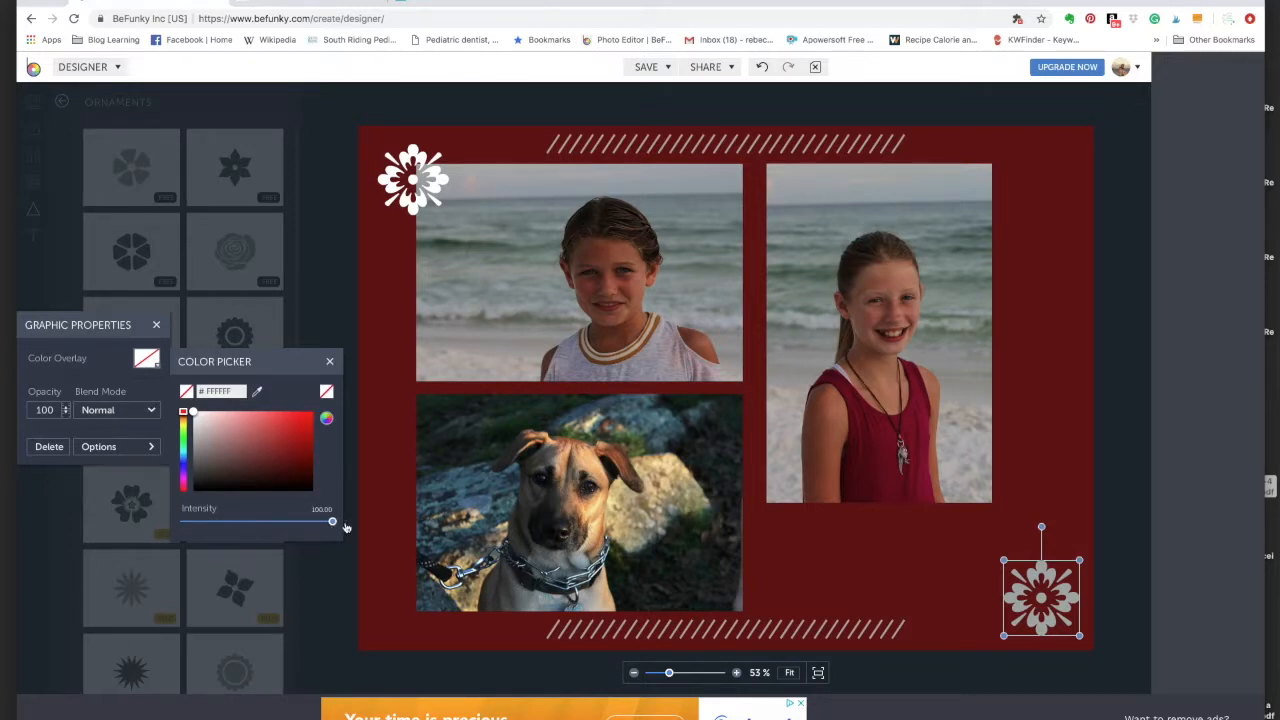
pyautogui.click(195, 413)
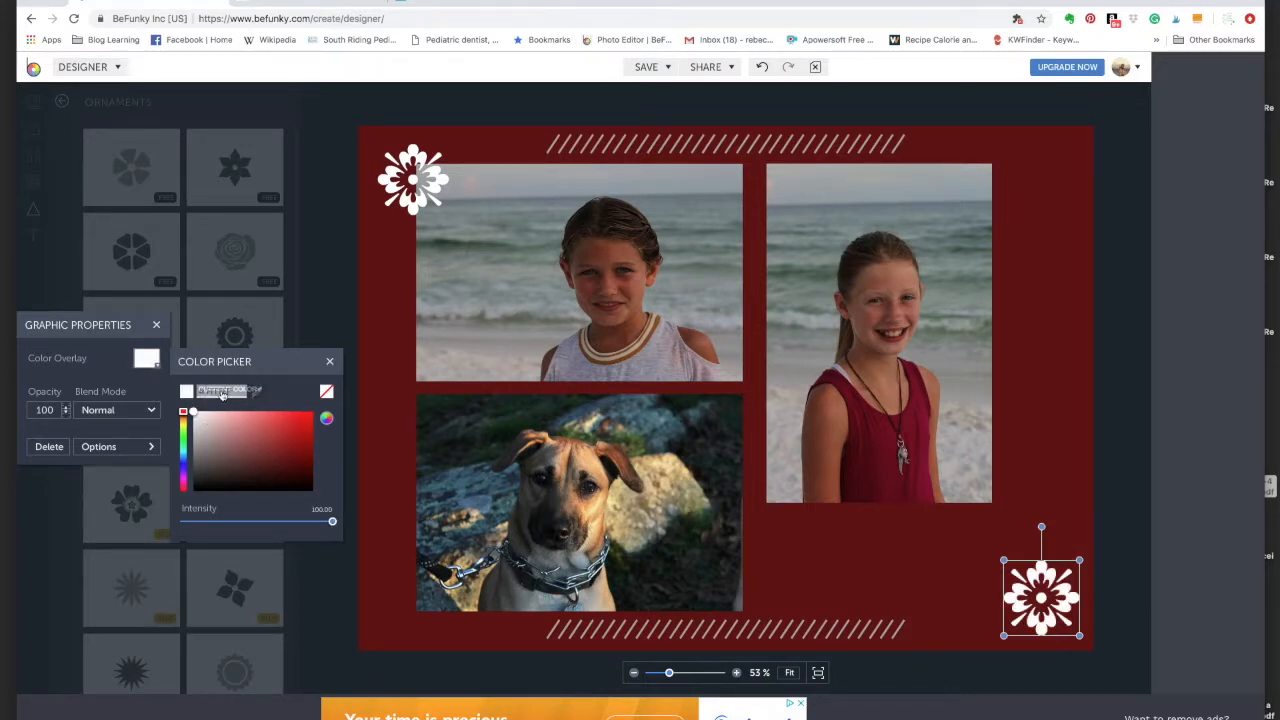
pyautogui.click(346, 361)
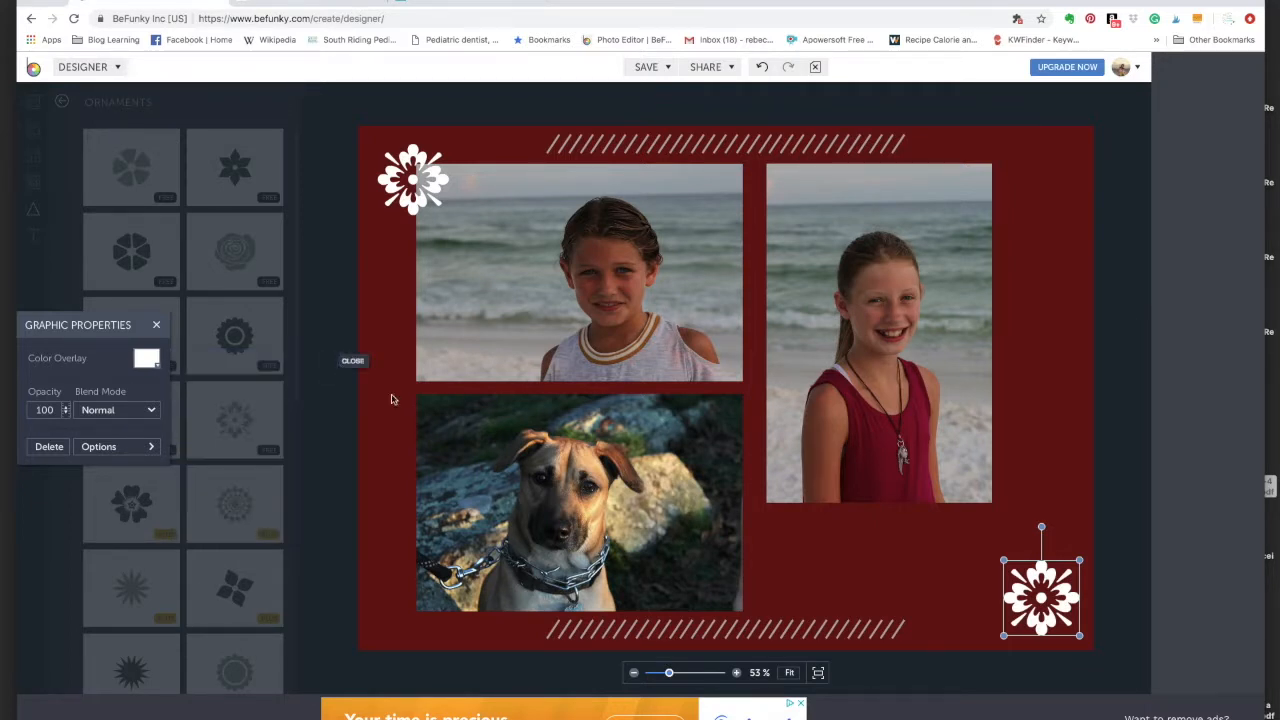
# - Add a text box to the card and set its font to Carrington
pyautogui.click(1030, 380)
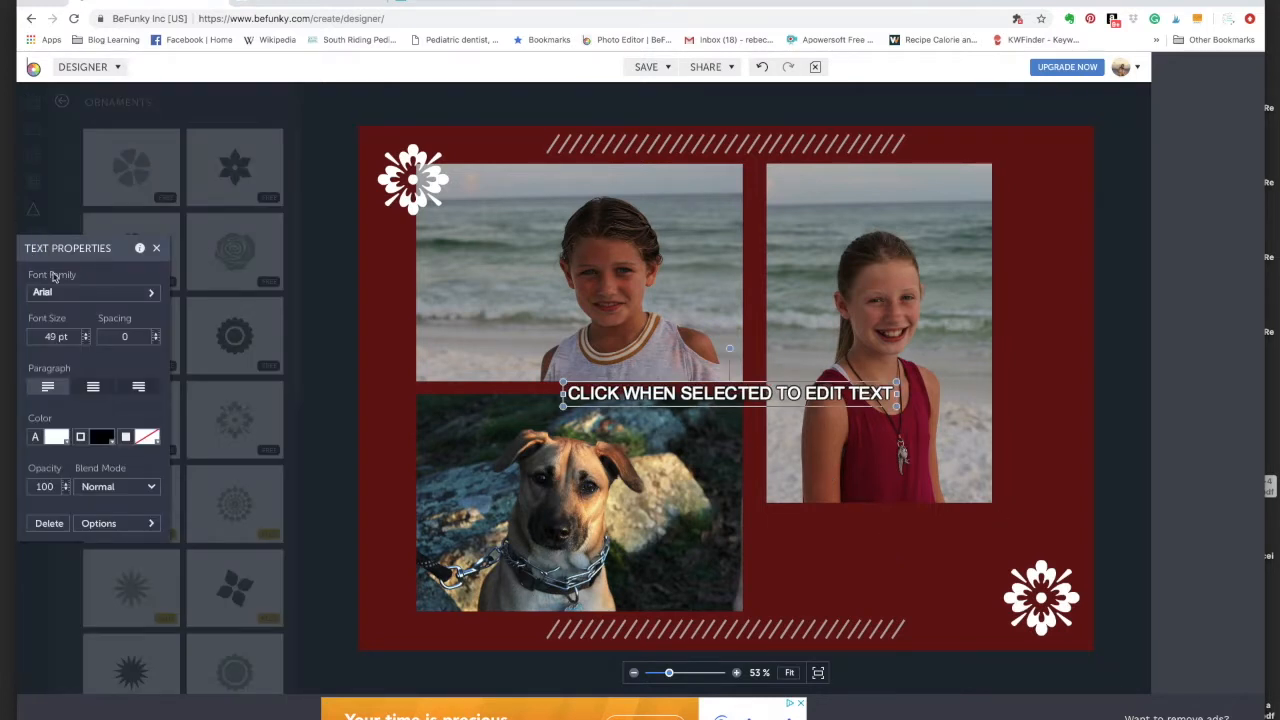
pyautogui.click(148, 293)
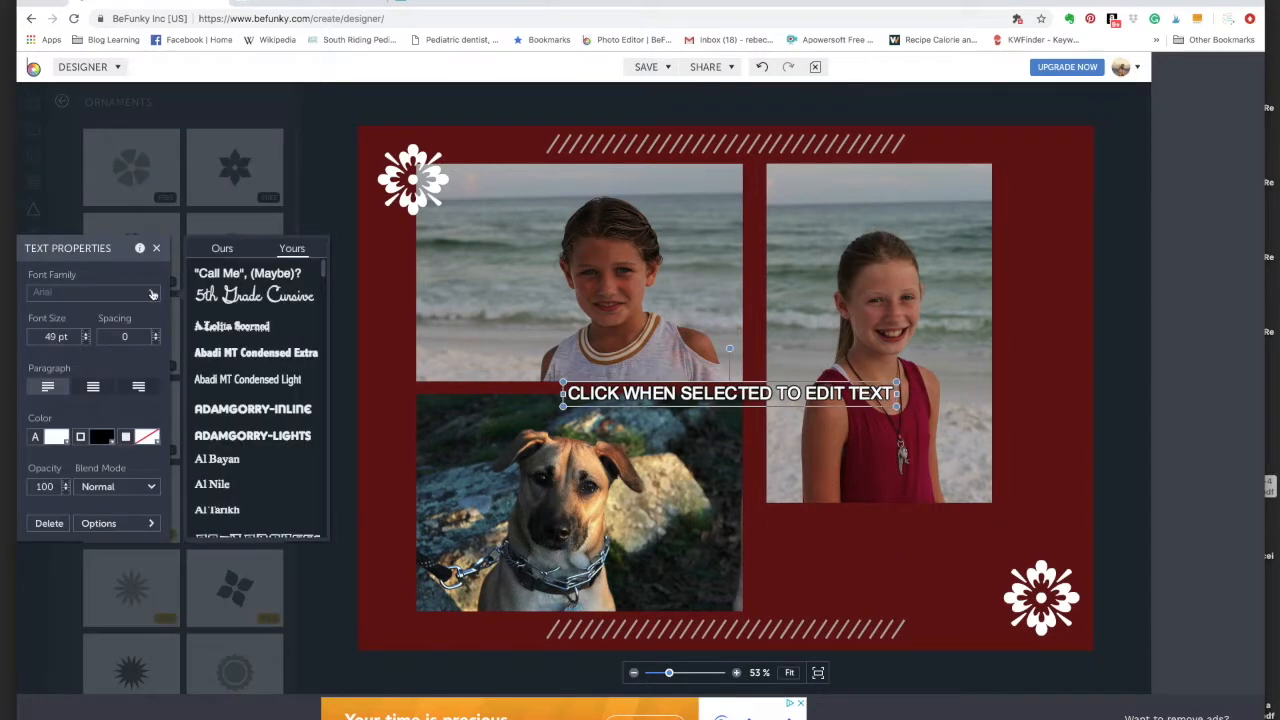
pyautogui.click(213, 250)
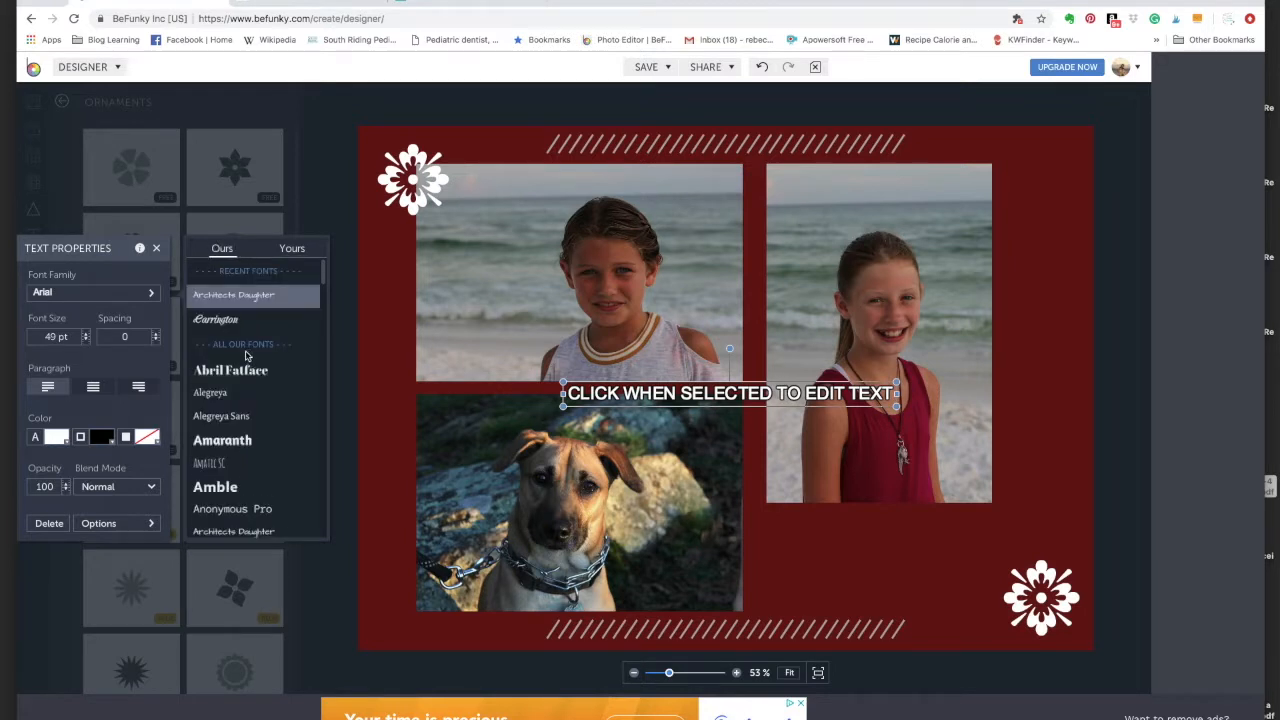
pyautogui.scroll(-5, 251, 360)
pyautogui.scroll(-5, 251, 372)
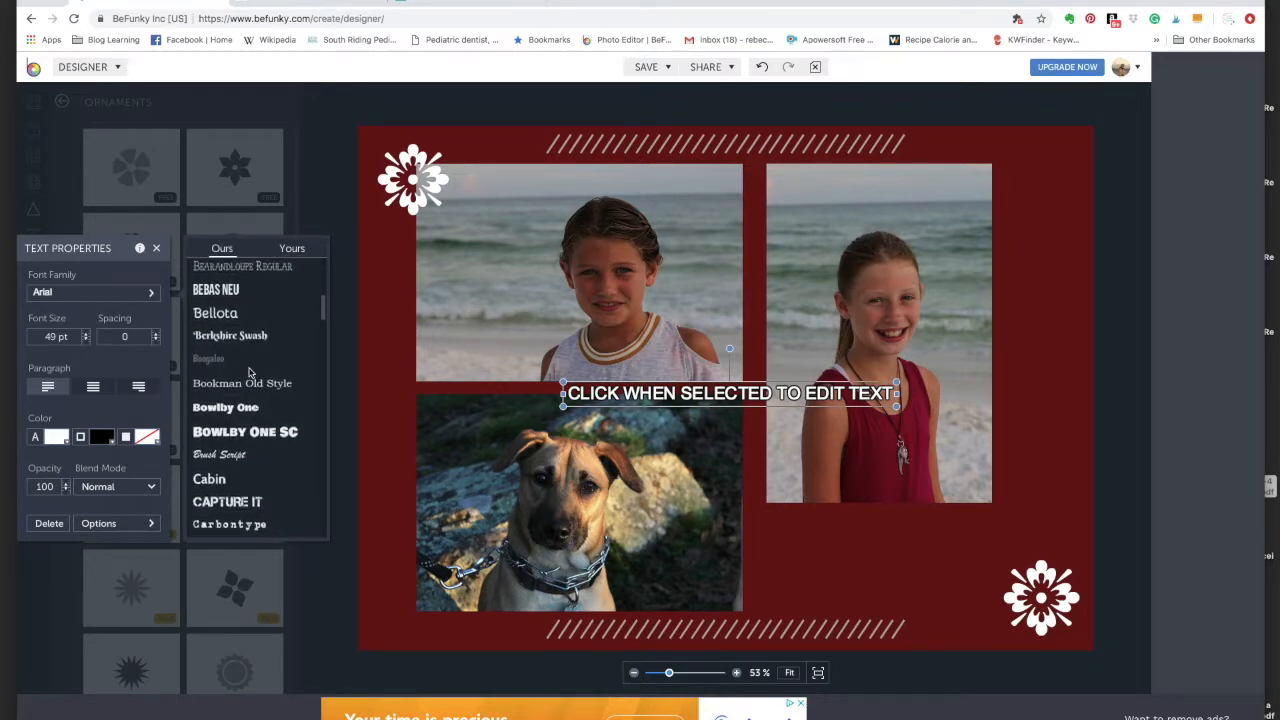
pyautogui.scroll(-2, 250, 370)
pyautogui.click(246, 327)
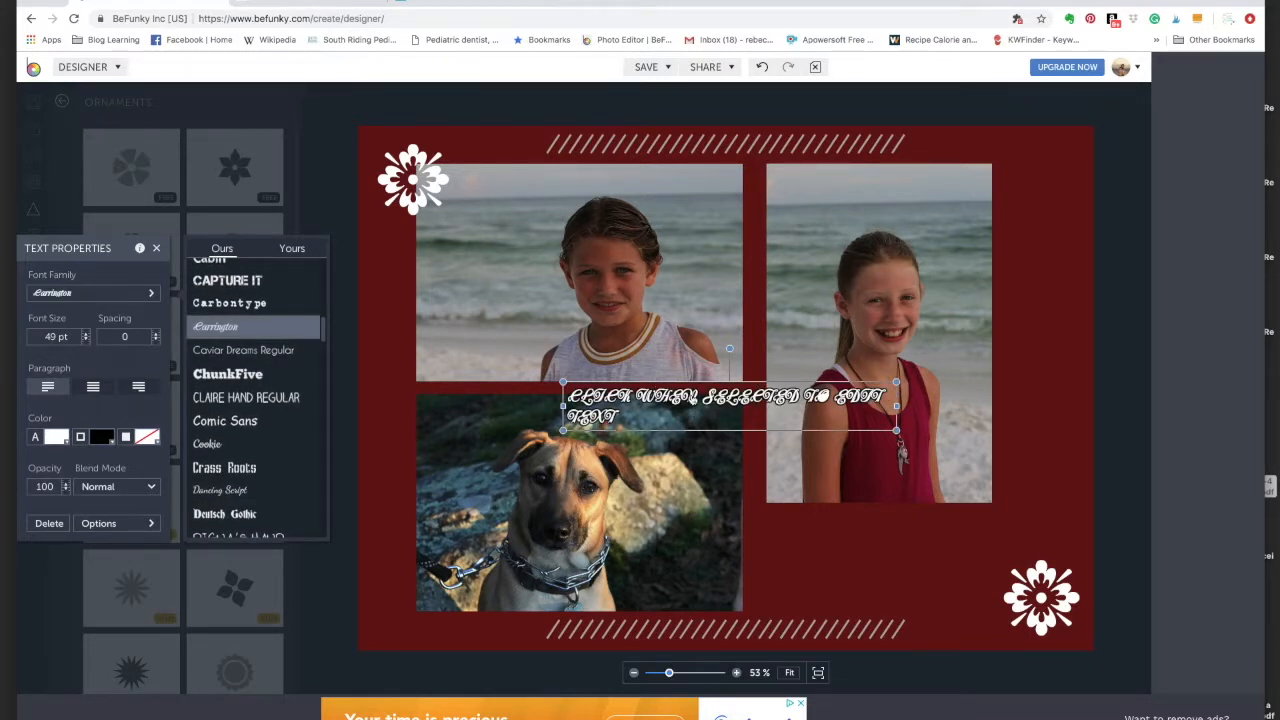
# - Replace the placeholder text with "Merry Christmas" and move it onto the red area below the portrait beach photo
pyautogui.click(691, 395)
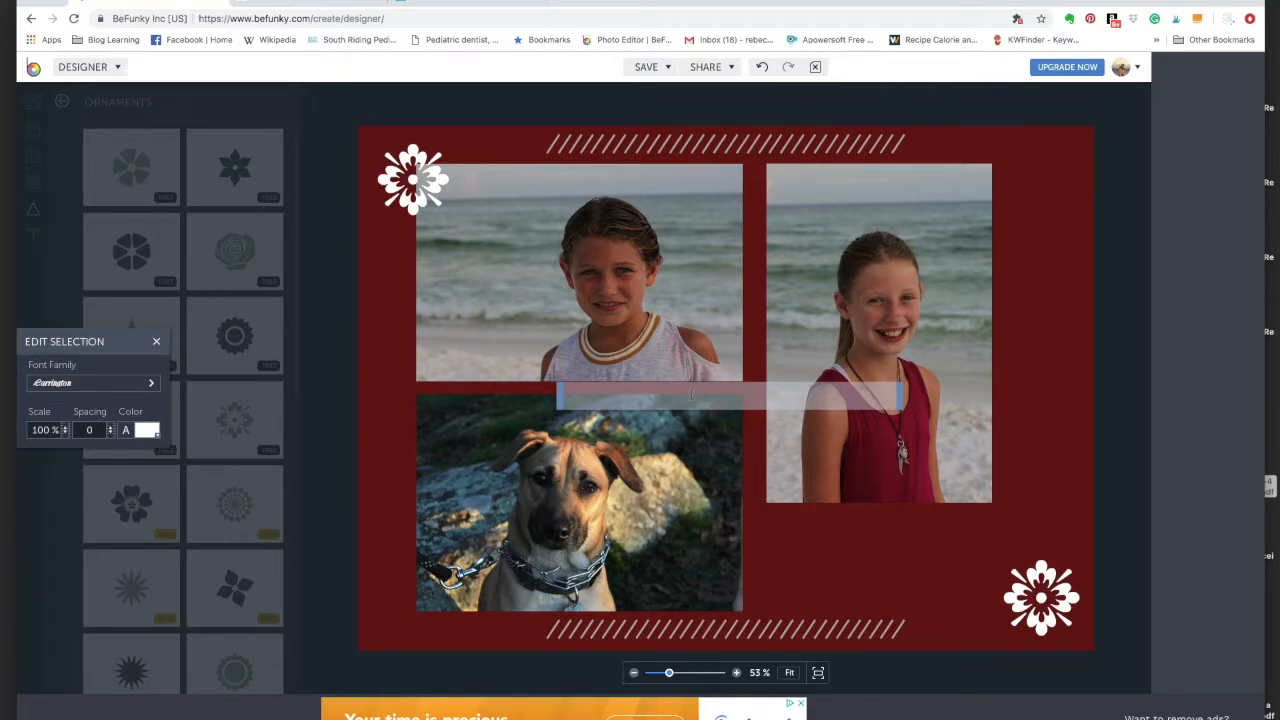
pyautogui.write('Merry Christmas')
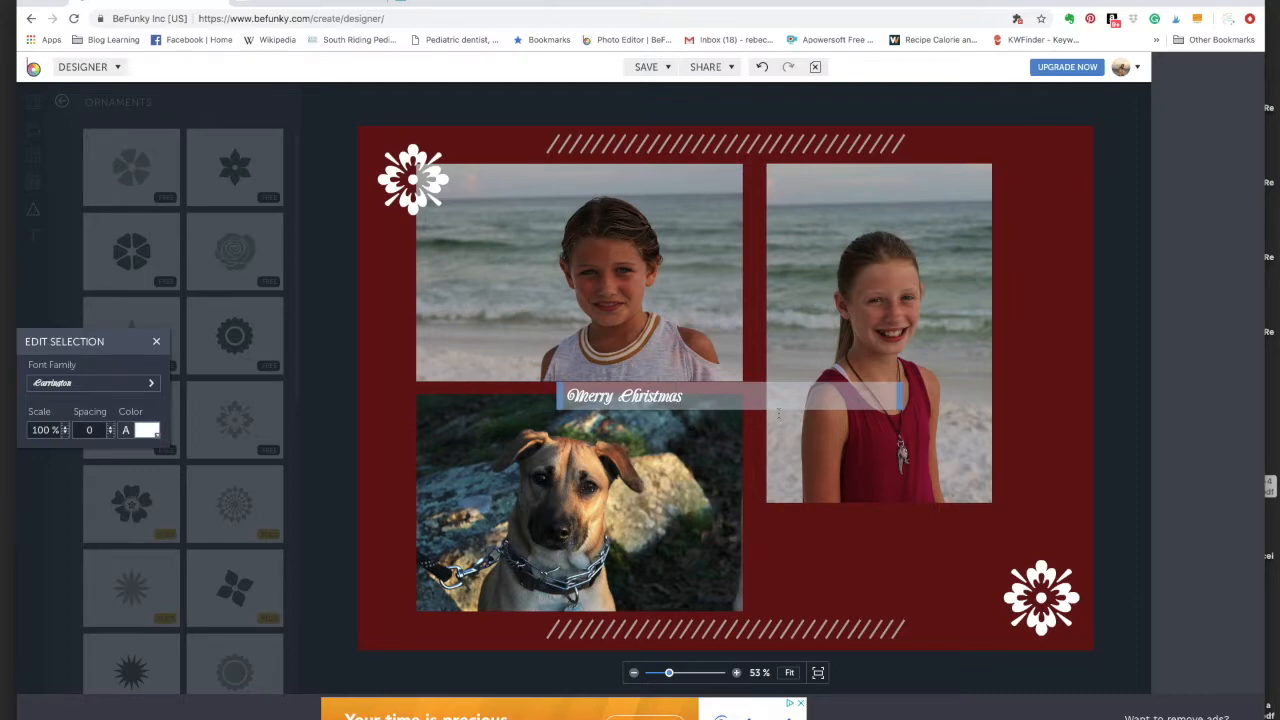
pyautogui.click(820, 542)
pyautogui.moveTo(644, 403); pyautogui.dragTo(873, 548)
# - Make the "Merry Christmas" outline transparent, centre its text, enlarge it to 108 pt and place it just beneath the portrait photo
pyautogui.click(103, 438)
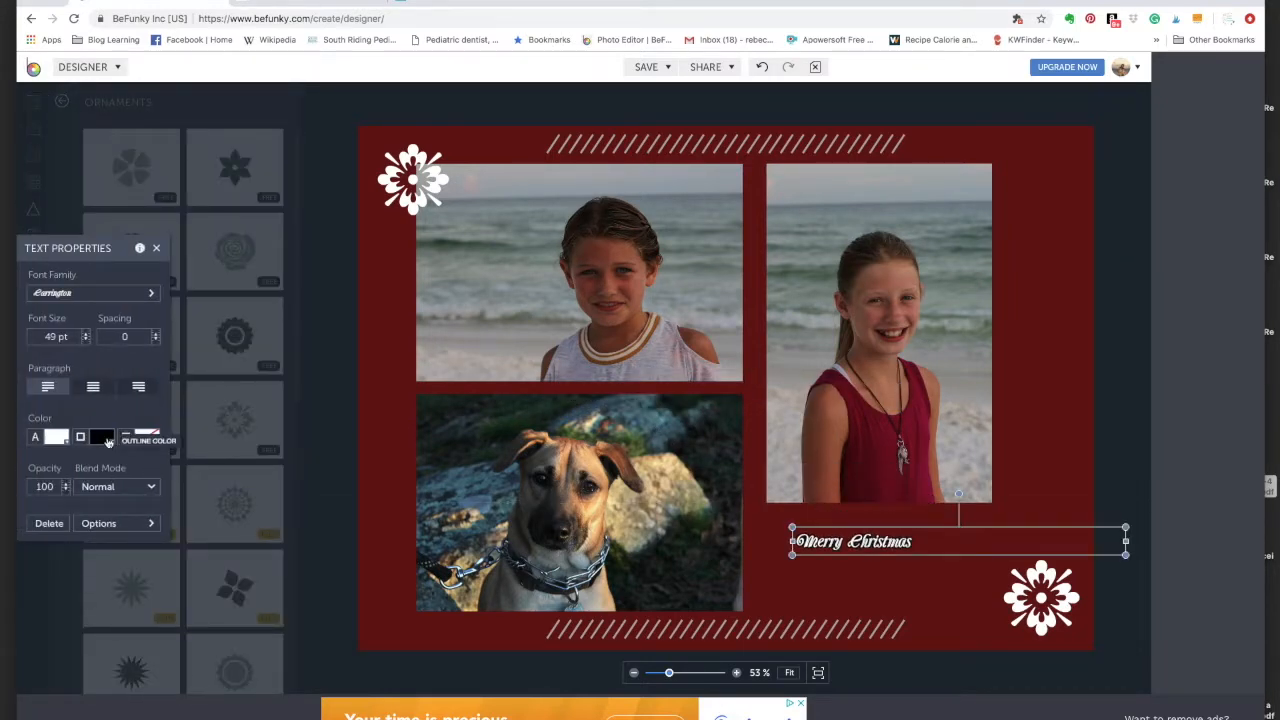
pyautogui.click(279, 472)
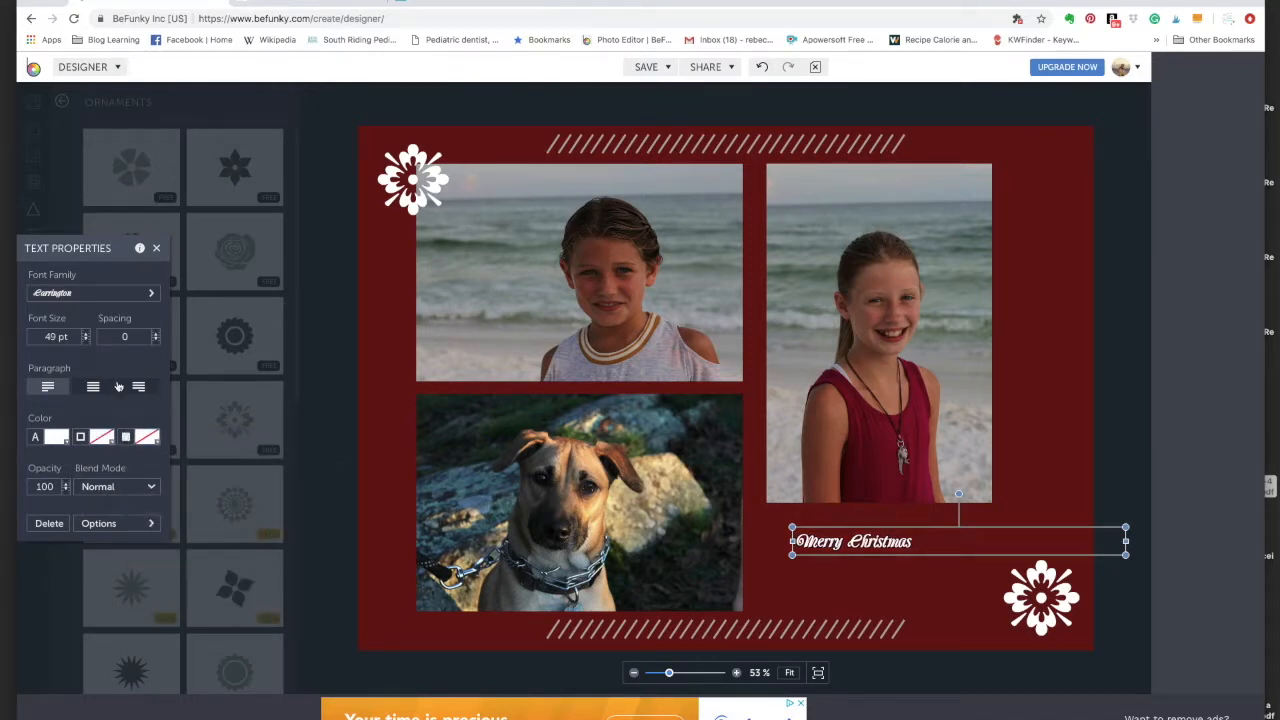
pyautogui.click(93, 386)
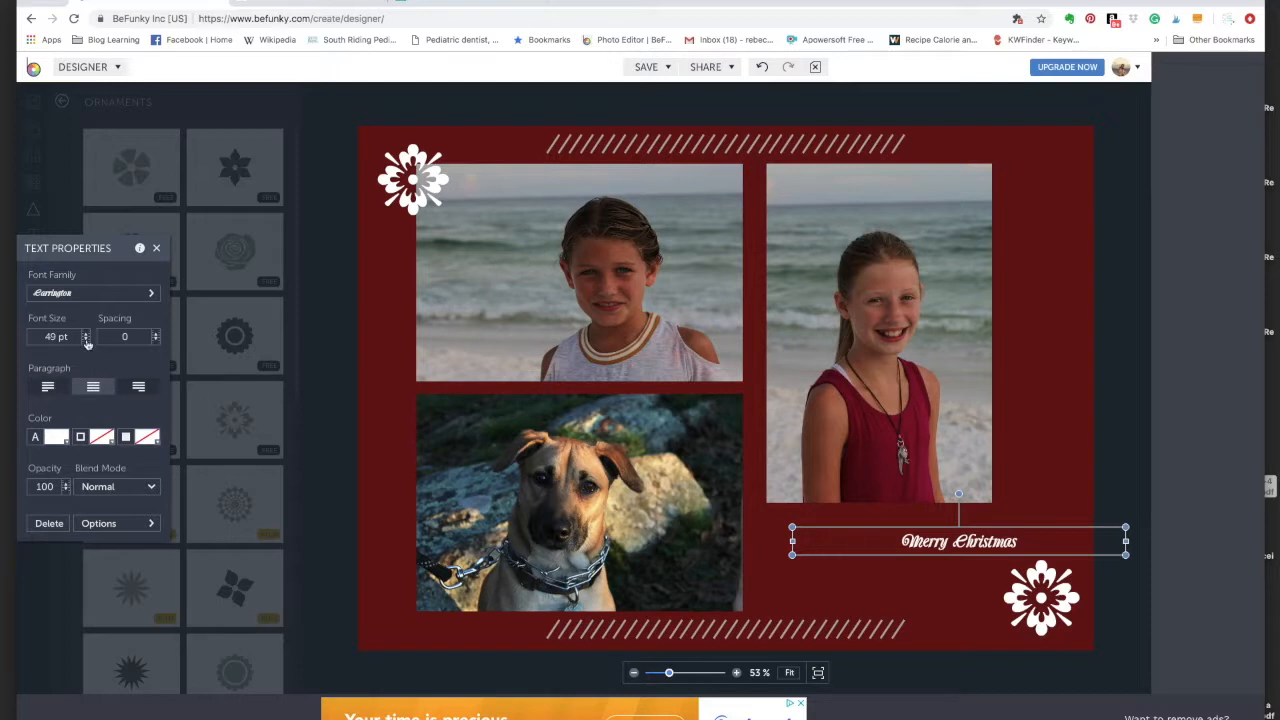
pyautogui.moveTo(86, 335); pyautogui.dragTo(86, 336)
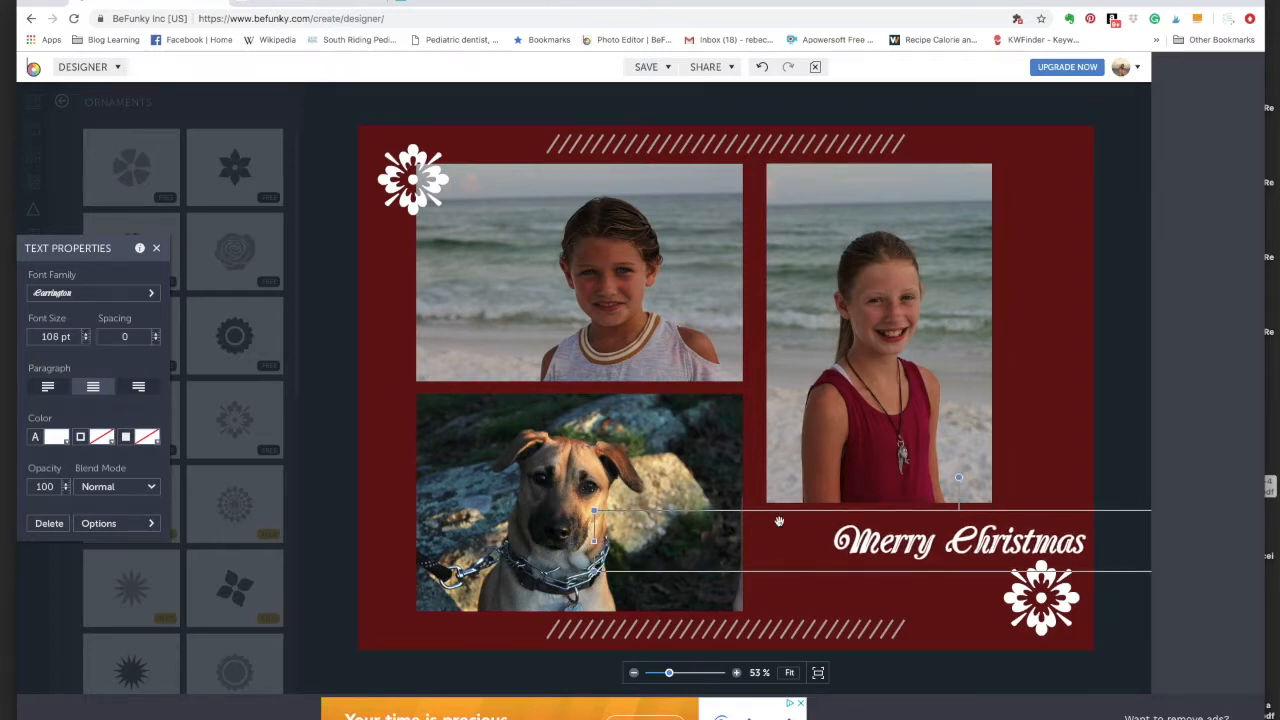
pyautogui.moveTo(856, 560); pyautogui.dragTo(782, 550)
pyautogui.click(1034, 437)
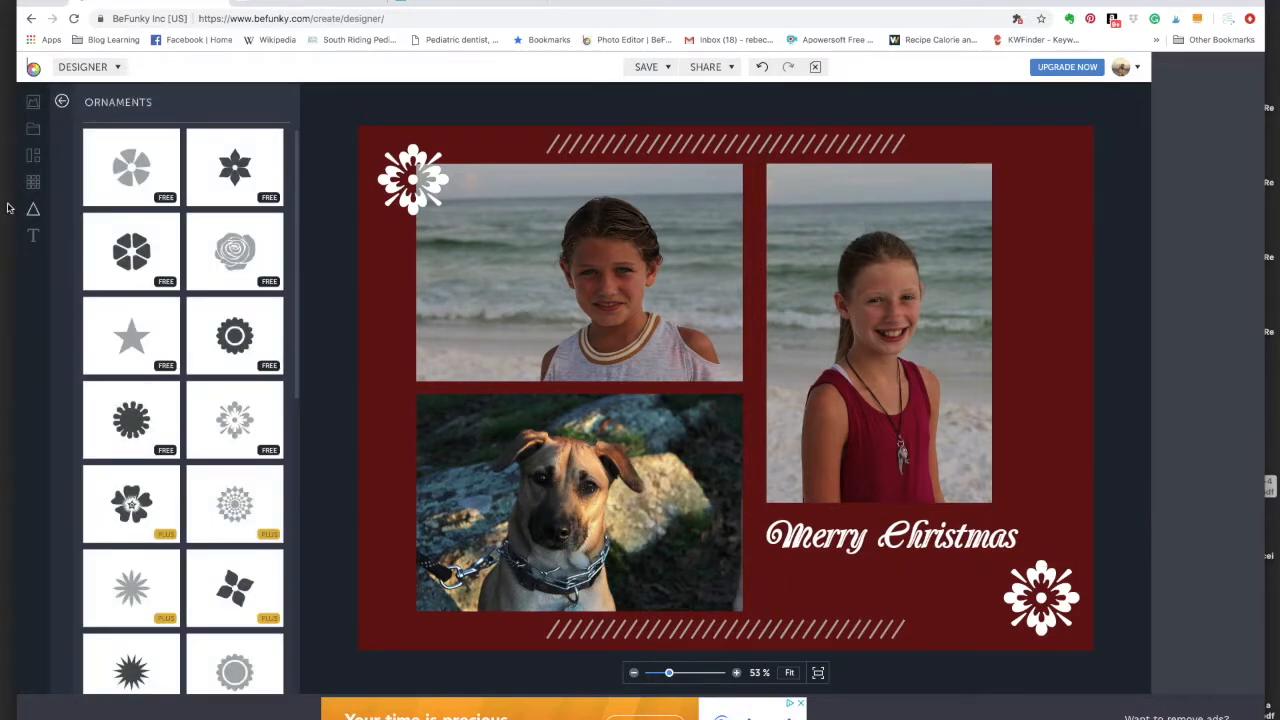
# - Add a second text box in the Carrington font and enter the family's surname followed by "Family"
pyautogui.click(33, 235)
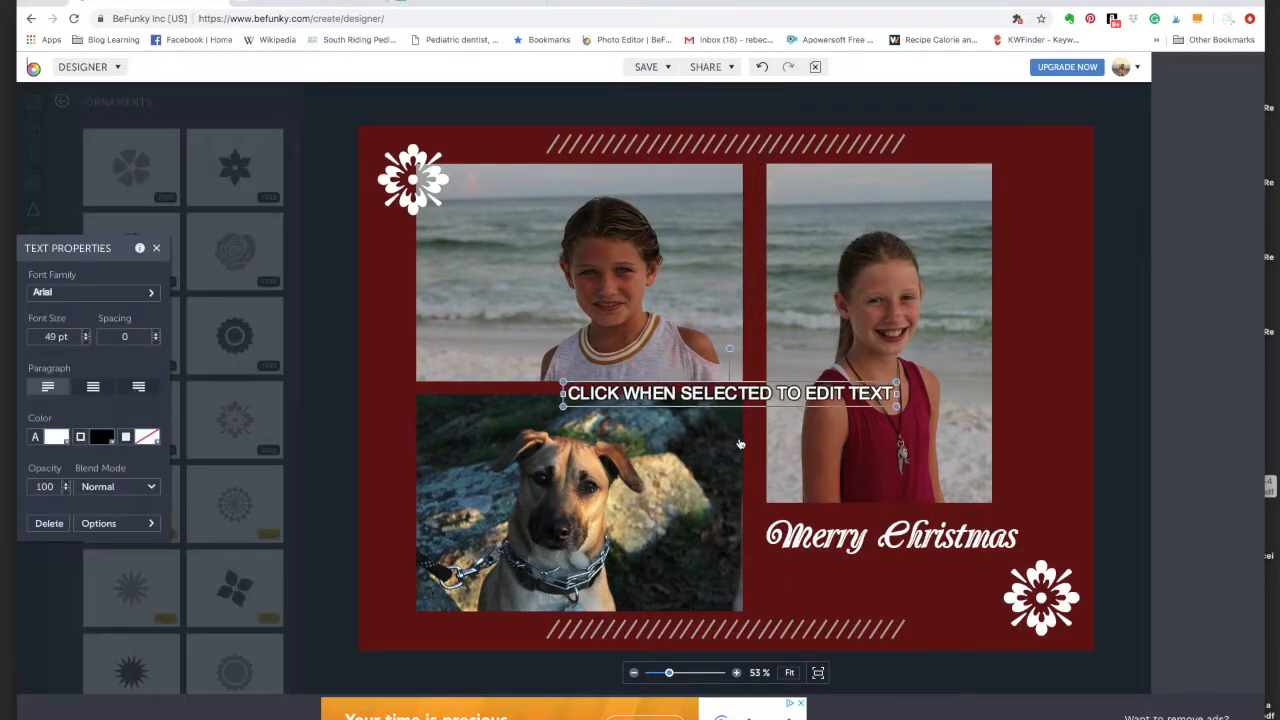
pyautogui.click(72, 293)
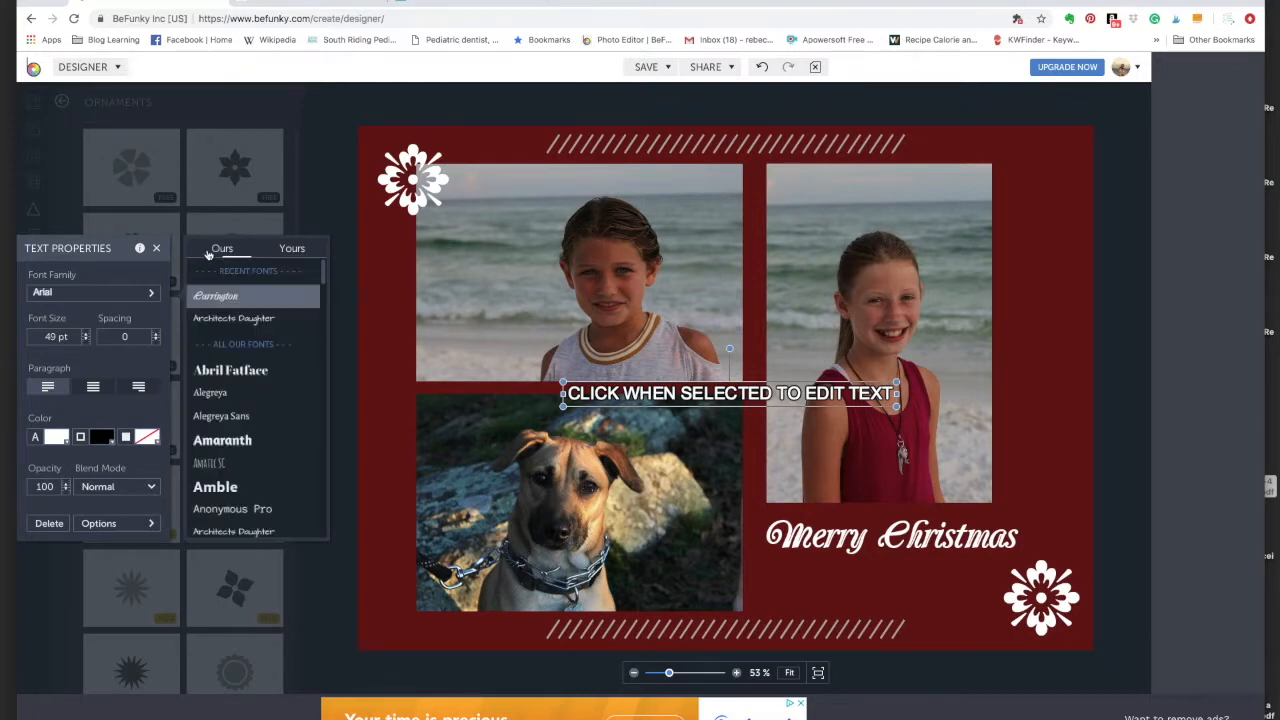
pyautogui.click(215, 318)
pyautogui.click(213, 320)
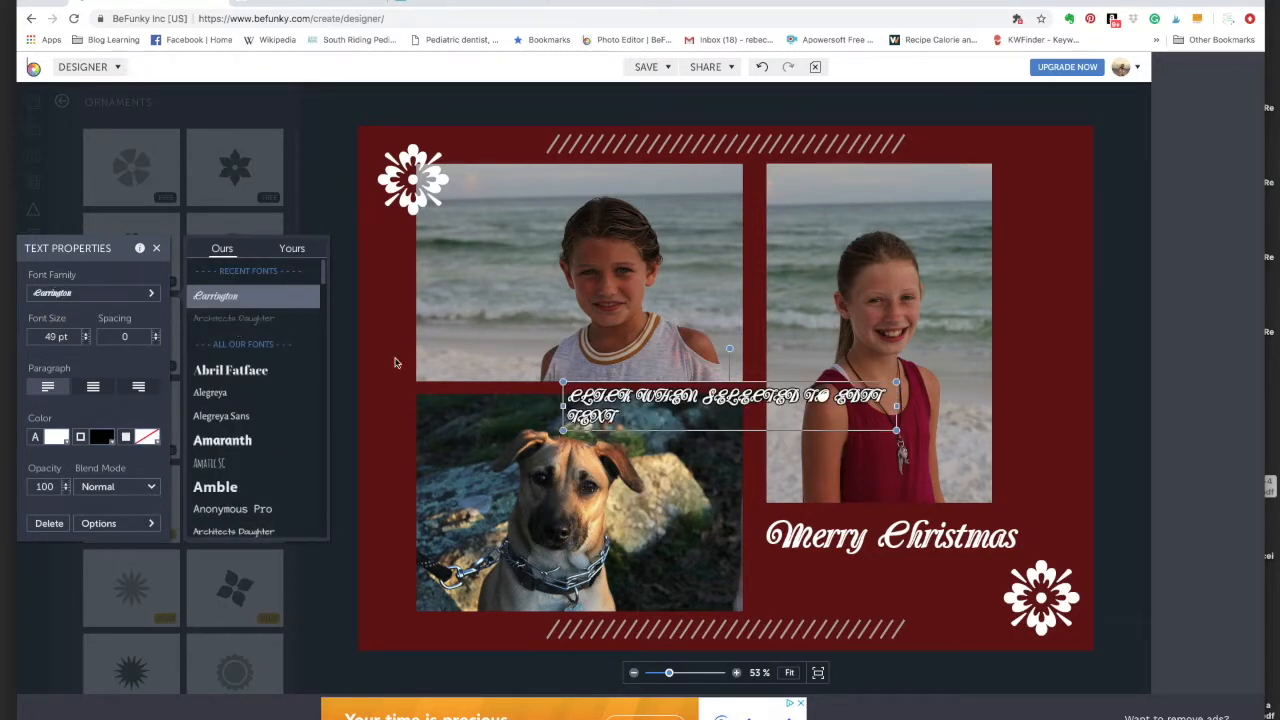
pyautogui.click(694, 403)
pyautogui.write('Mc')
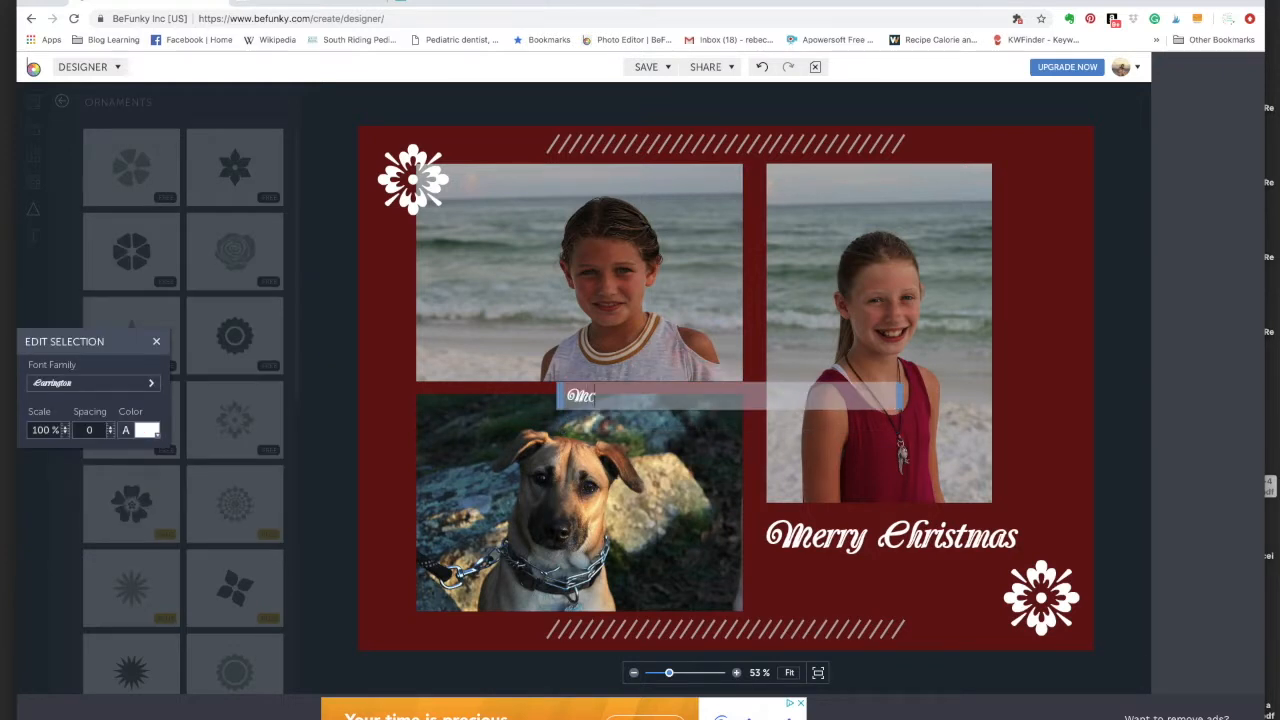
pyautogui.write('Gonigle Familyy')
pyautogui.click(903, 582)
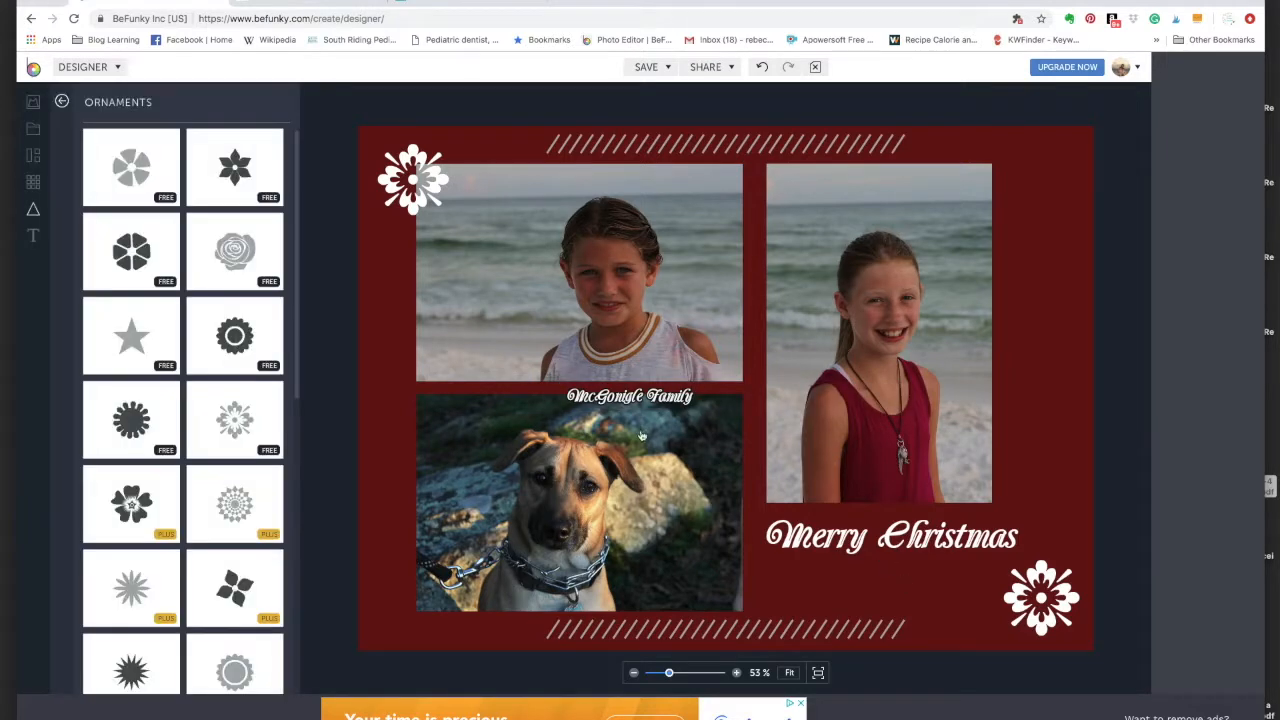
# - Move the family name text below "Merry Christmas", make its outline transparent and centre-align it
pyautogui.moveTo(624, 397); pyautogui.dragTo(755, 456)
pyautogui.moveTo(836, 509); pyautogui.dragTo(887, 580)
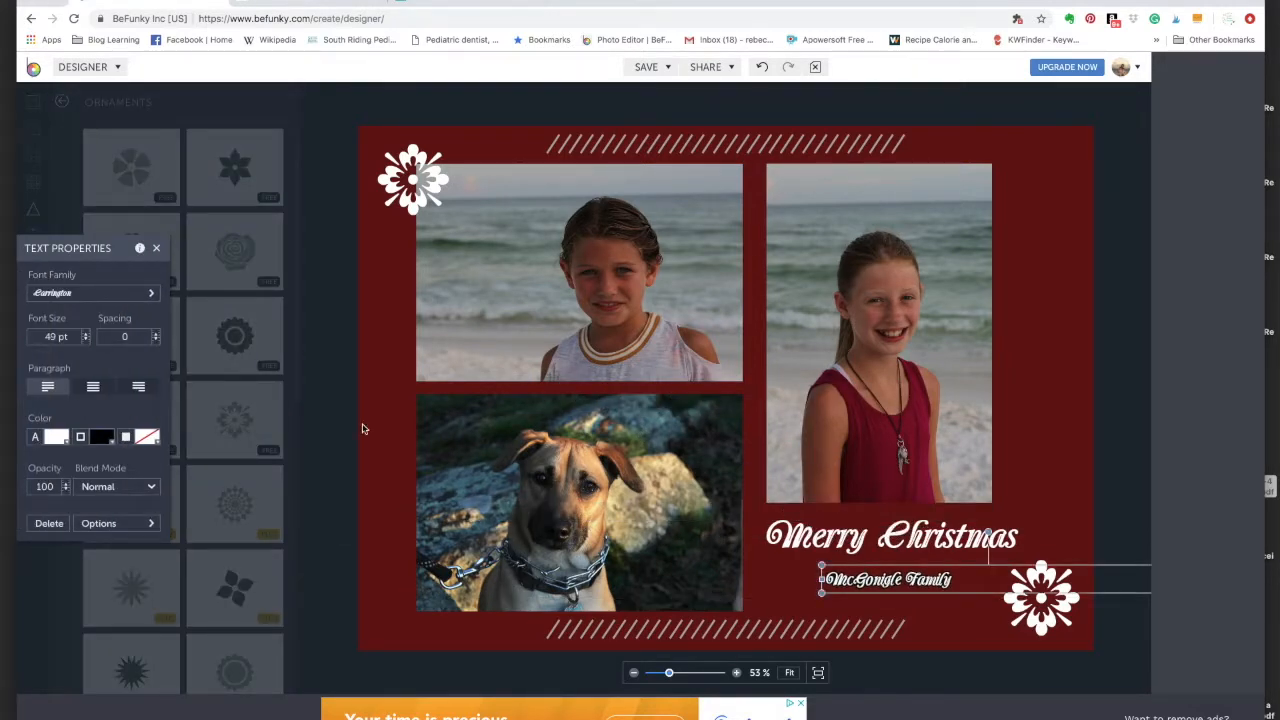
pyautogui.click(102, 437)
pyautogui.click(286, 472)
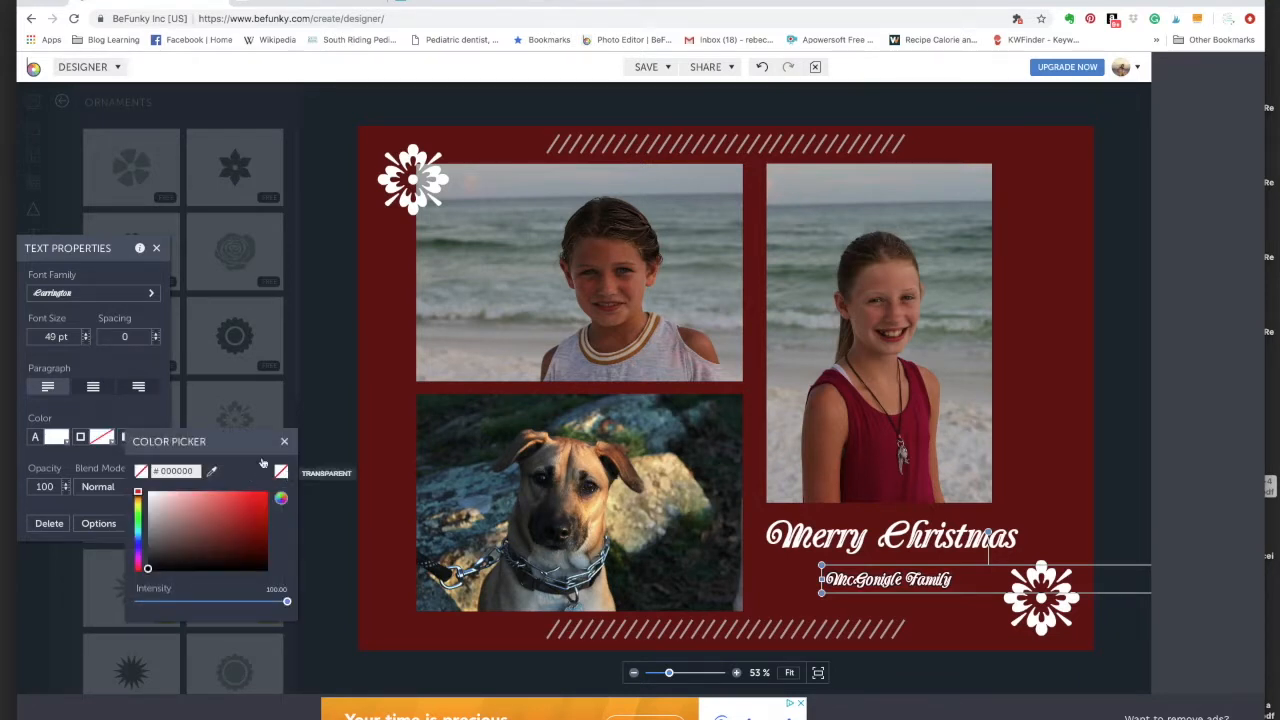
pyautogui.click(99, 394)
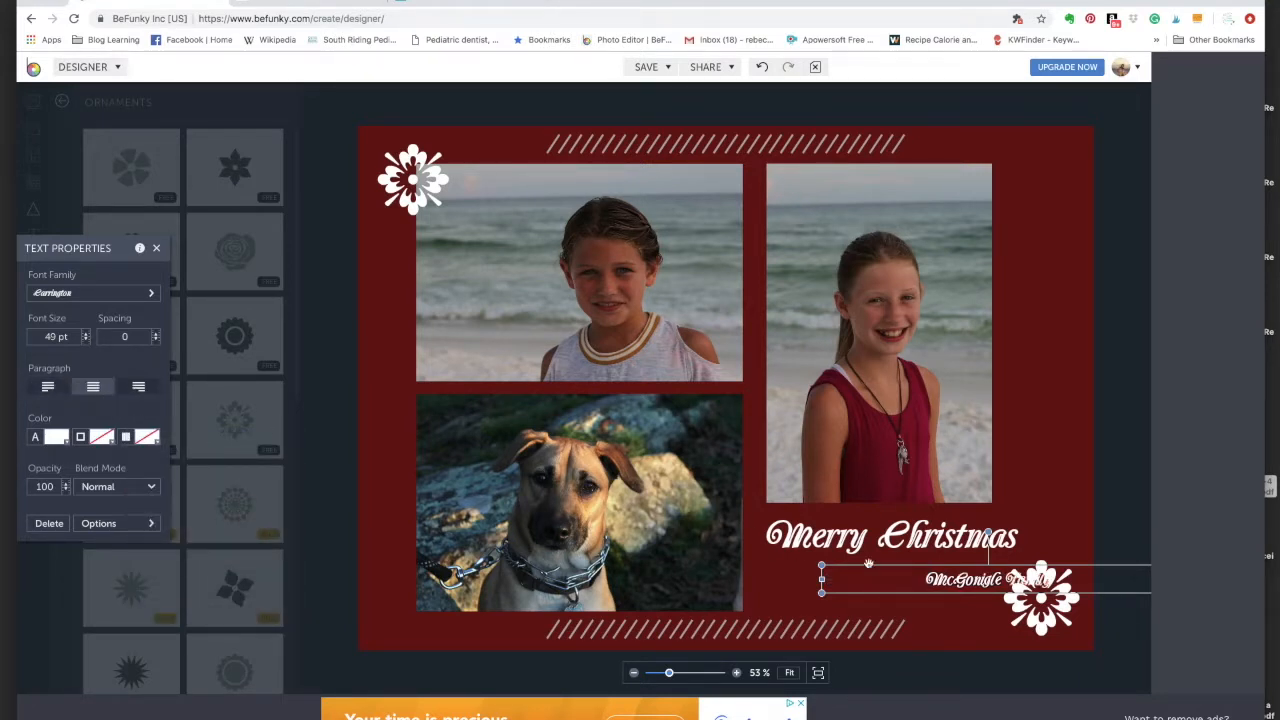
# - Enlarge the family name to 68 pt, narrow its text box and centre it under "Merry Christmas", clear of the ornament
pyautogui.moveTo(937, 586); pyautogui.dragTo(860, 580)
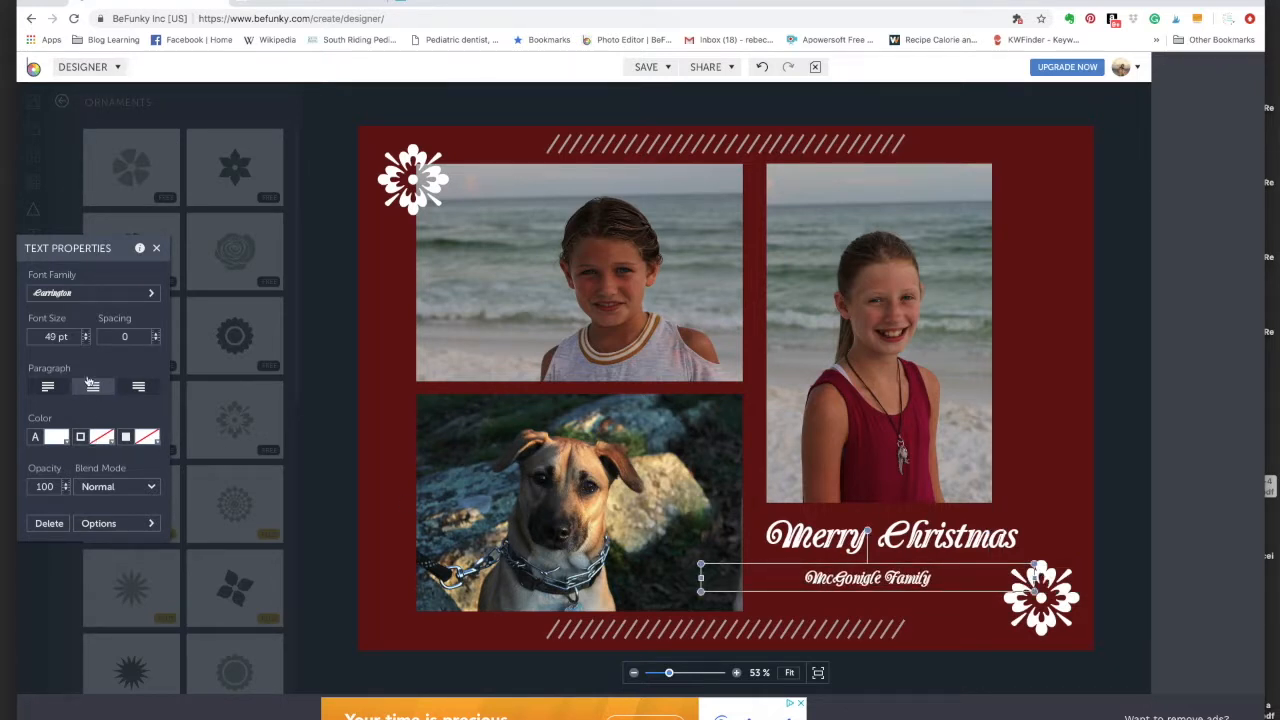
pyautogui.moveTo(86, 335); pyautogui.dragTo(86, 335)
pyautogui.moveTo(842, 583); pyautogui.dragTo(860, 584)
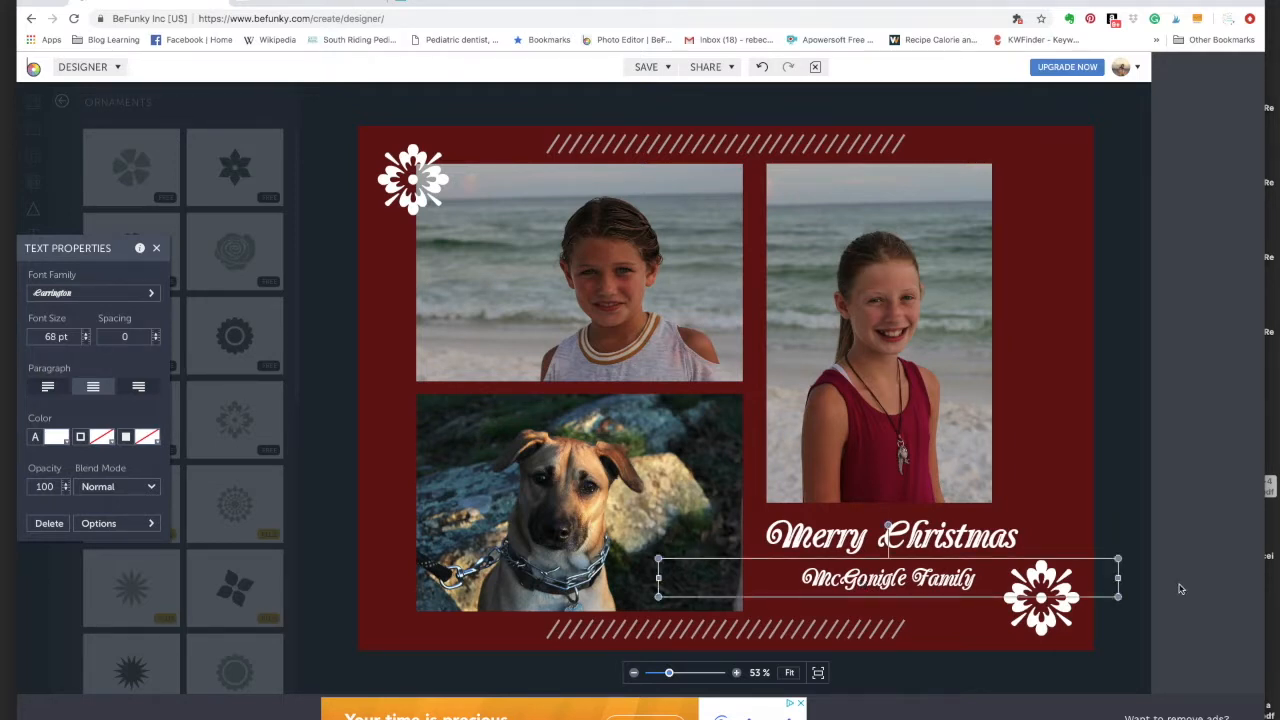
pyautogui.moveTo(1118, 577); pyautogui.dragTo(966, 577)
pyautogui.moveTo(845, 590); pyautogui.dragTo(915, 588)
pyautogui.click(1132, 457)
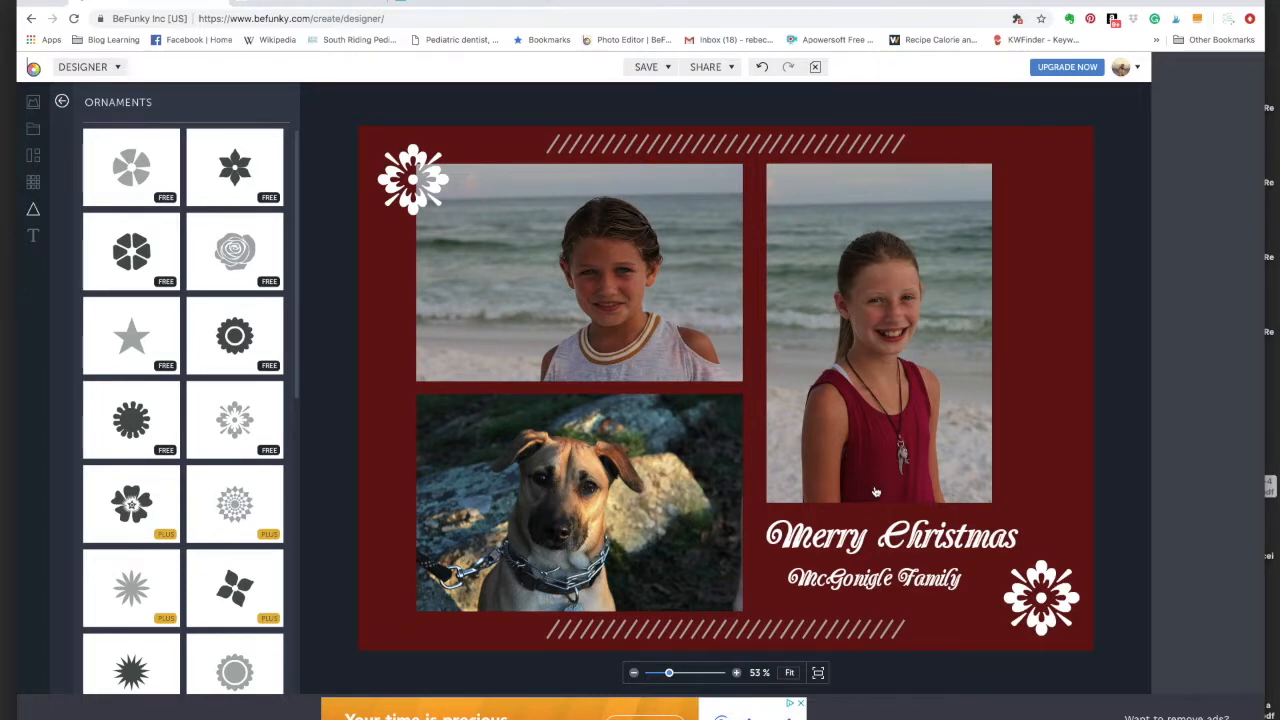
# - Clear the current card design from the canvas and confirm discarding it
pyautogui.press('super+Tab')
pyautogui.click(818, 67)
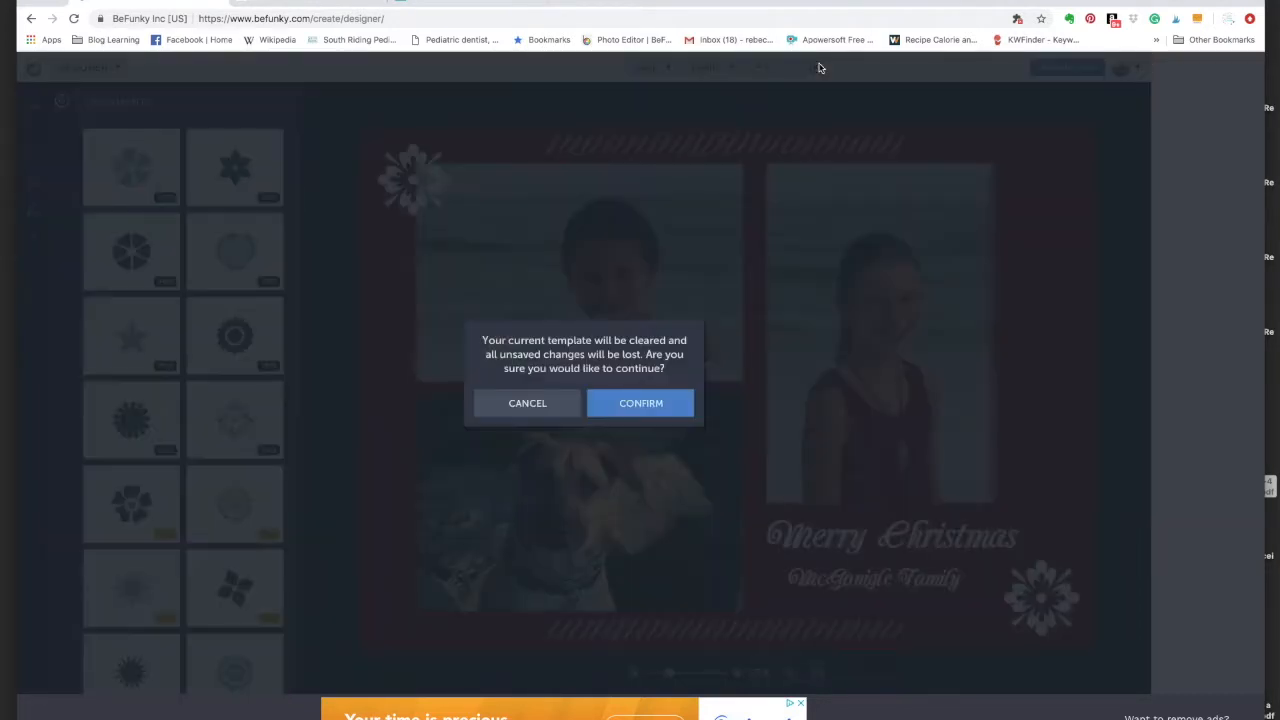
pyautogui.click(651, 404)
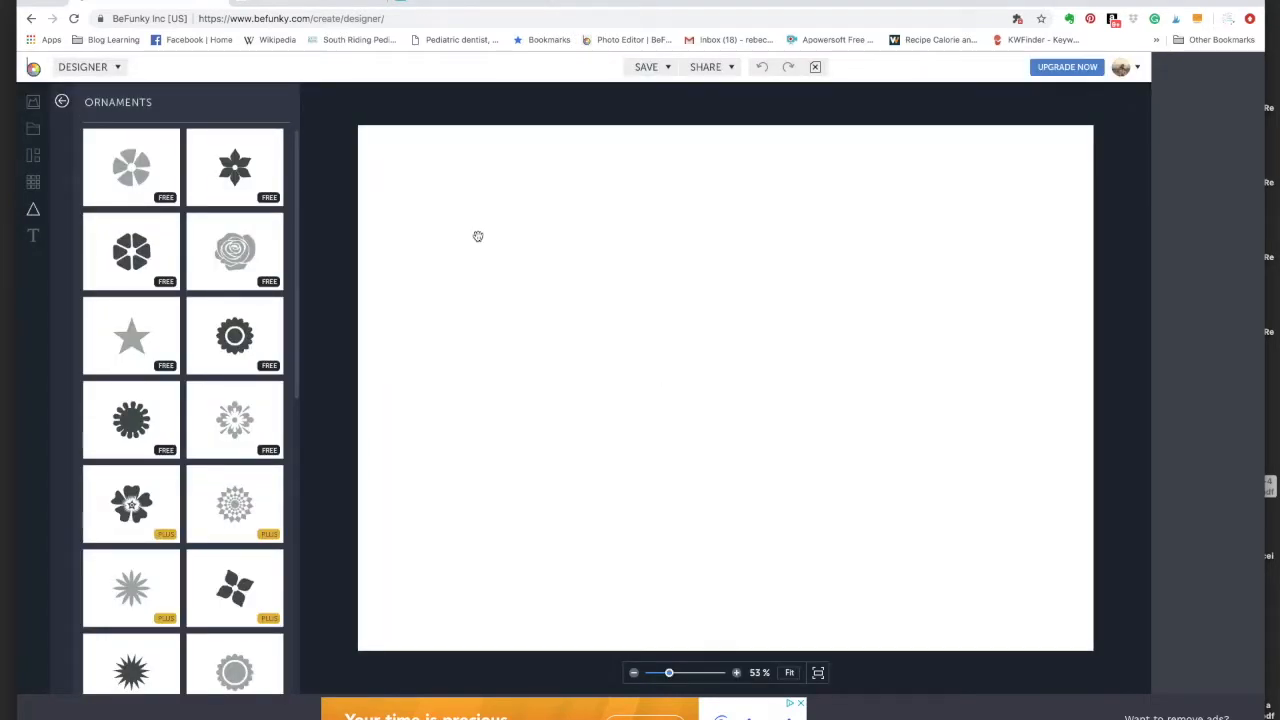
# - Start a new card from the blank 5" x 7" Event Graphics template
pyautogui.click(32, 130)
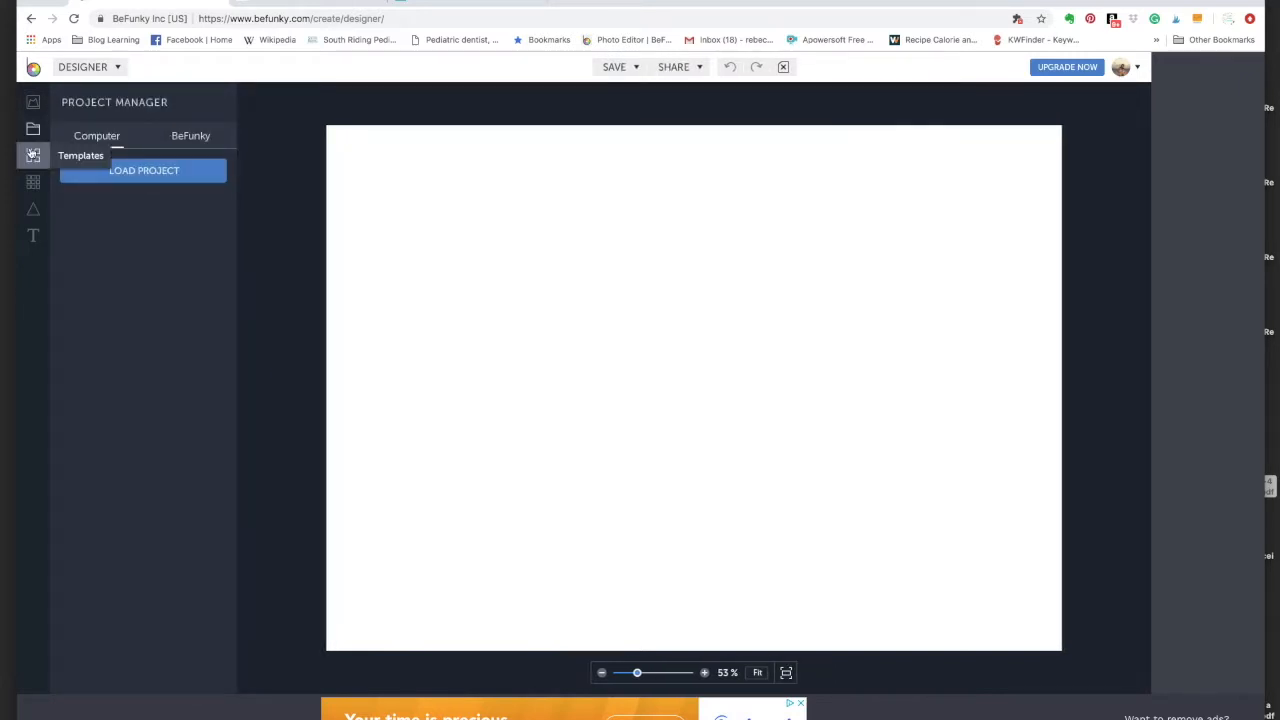
pyautogui.click(33, 155)
pyautogui.click(175, 340)
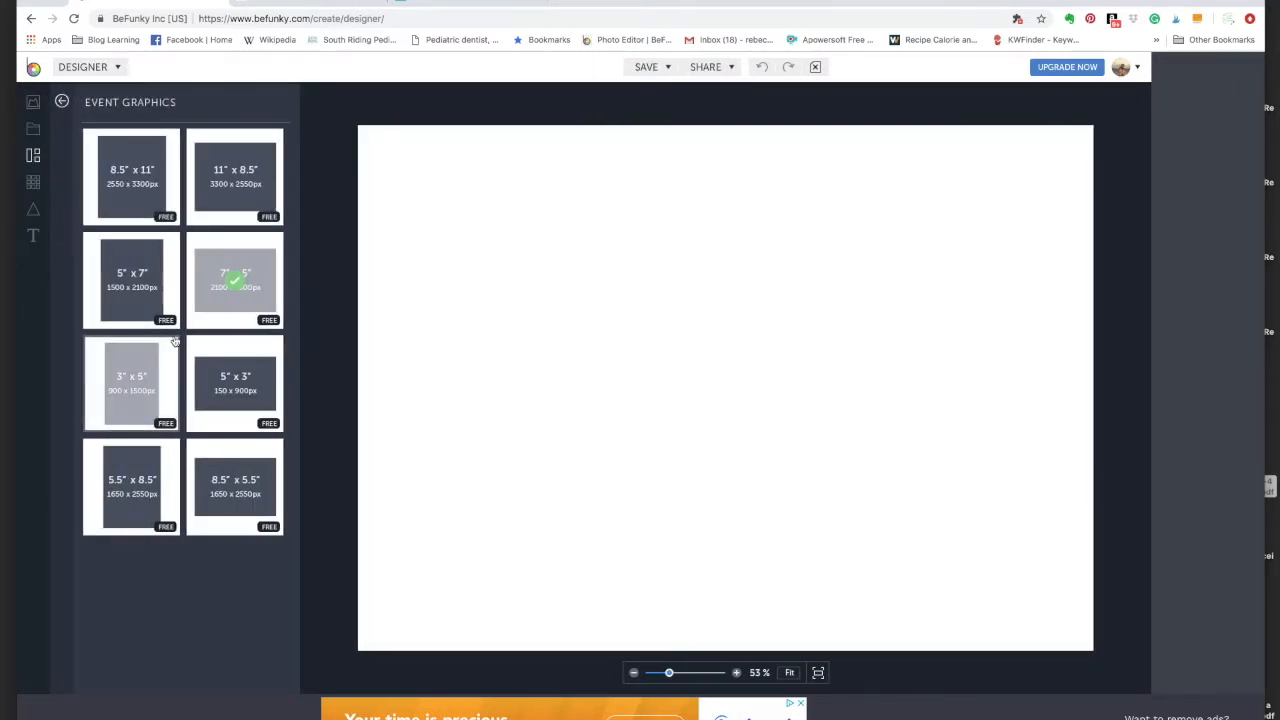
pyautogui.click(135, 284)
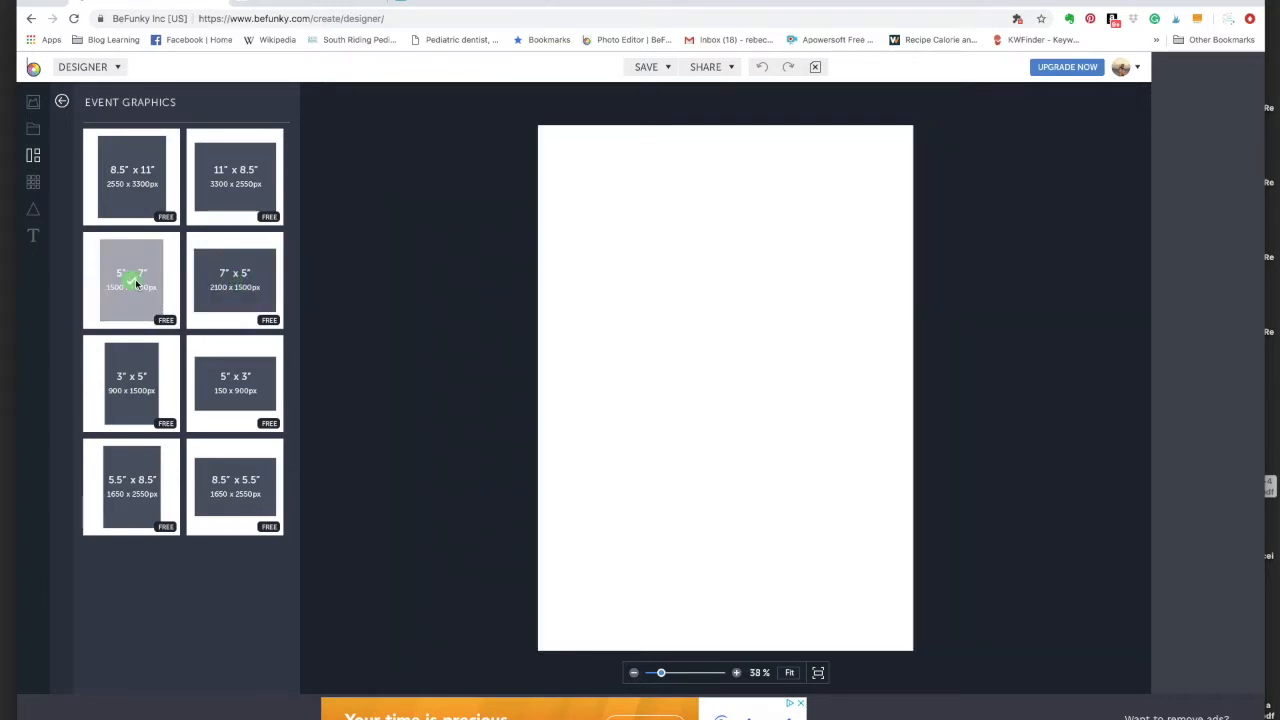
# - Set the card's background to dark red #4F1010
pyautogui.click(61, 101)
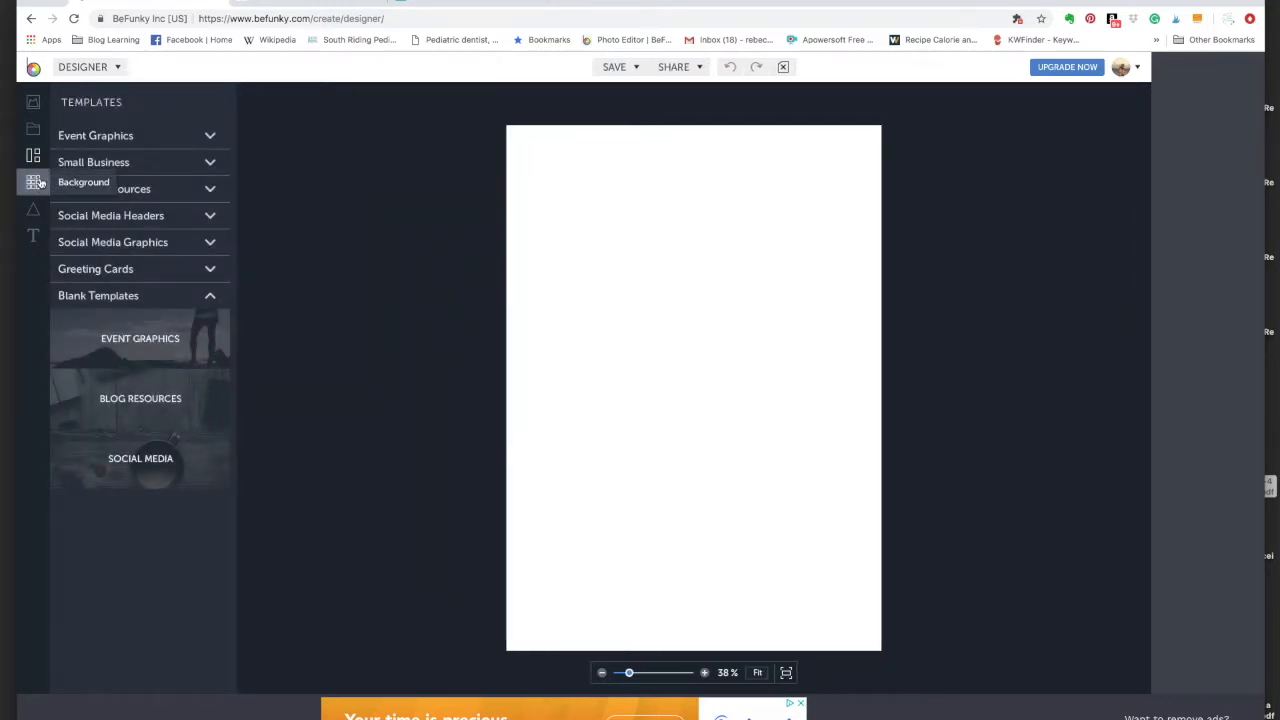
pyautogui.click(37, 182)
pyautogui.click(208, 146)
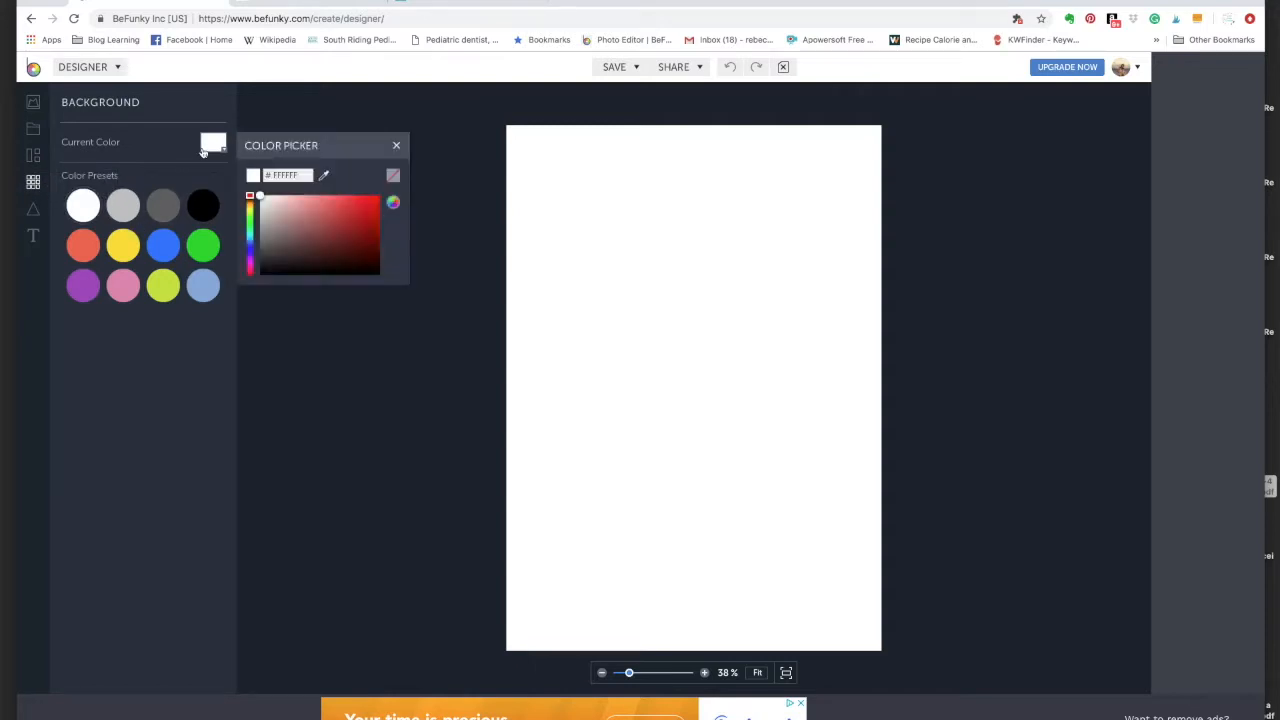
pyautogui.moveTo(252, 197); pyautogui.dragTo(353, 251)
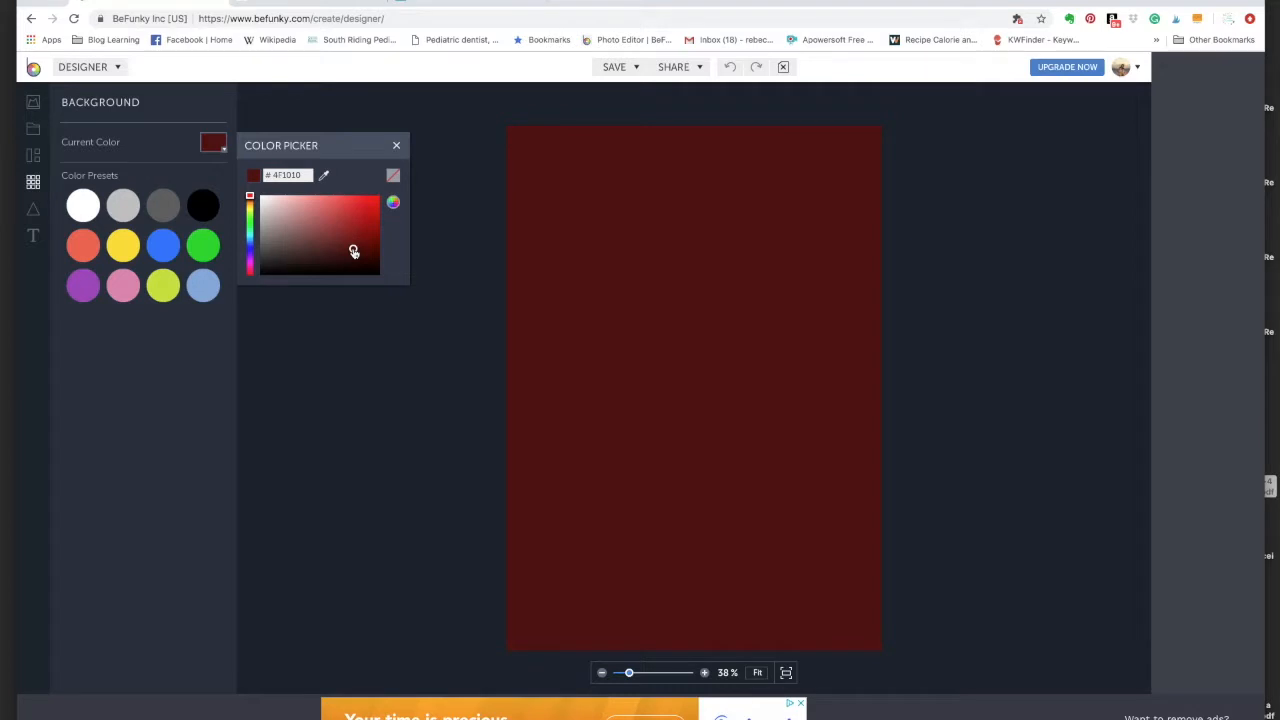
pyautogui.click(396, 146)
# - Upload family.jpg from the Christmas_Card_Tutorial folder into the project's images
pyautogui.click(33, 102)
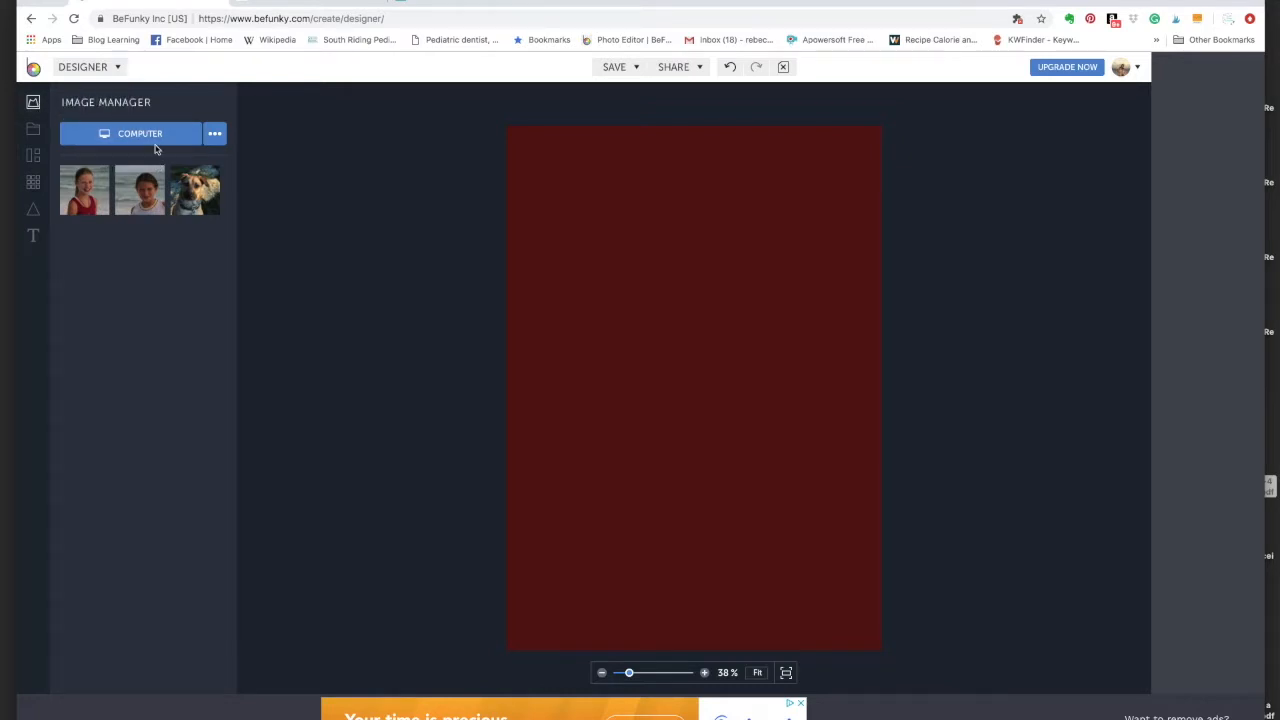
pyautogui.click(154, 137)
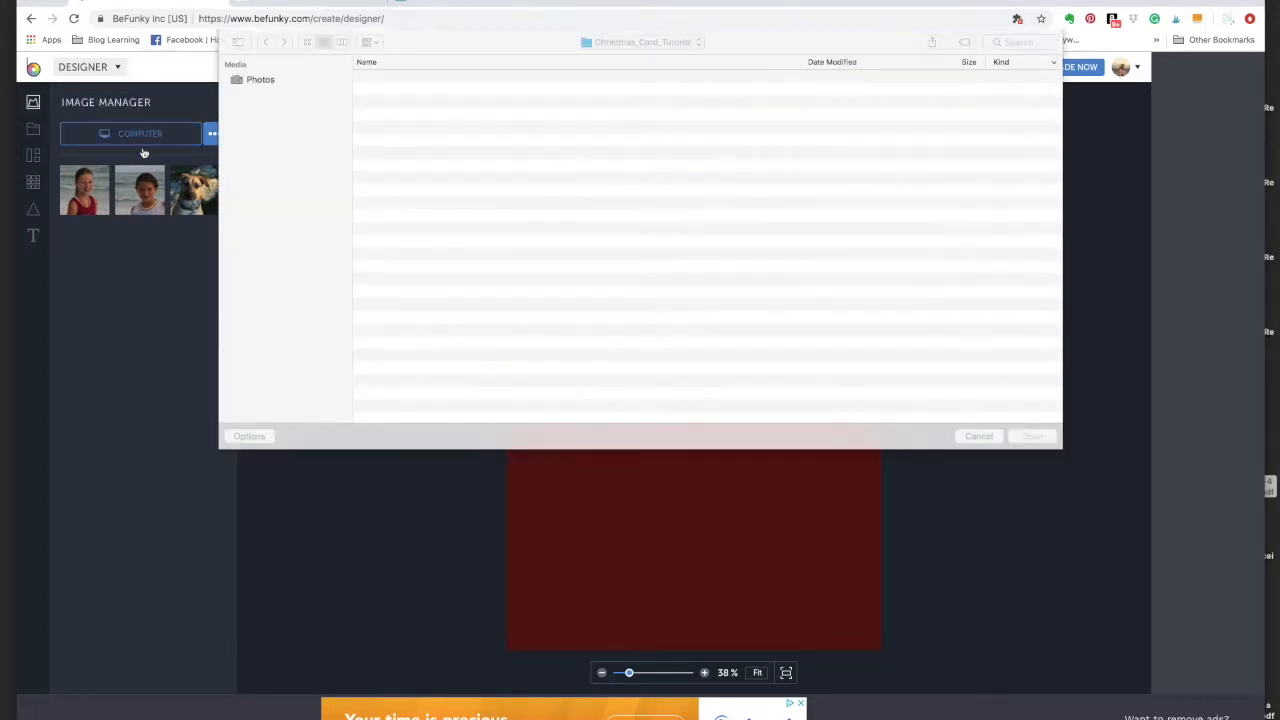
pyautogui.click(405, 142)
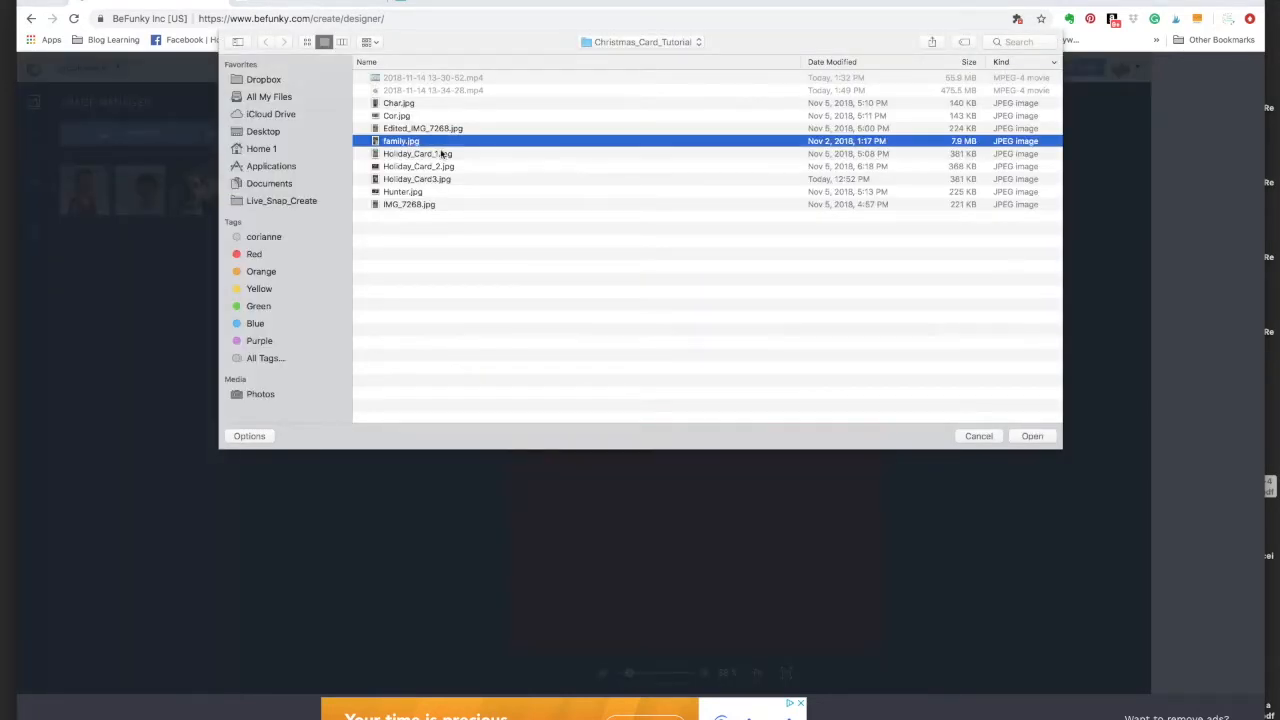
pyautogui.click(1030, 436)
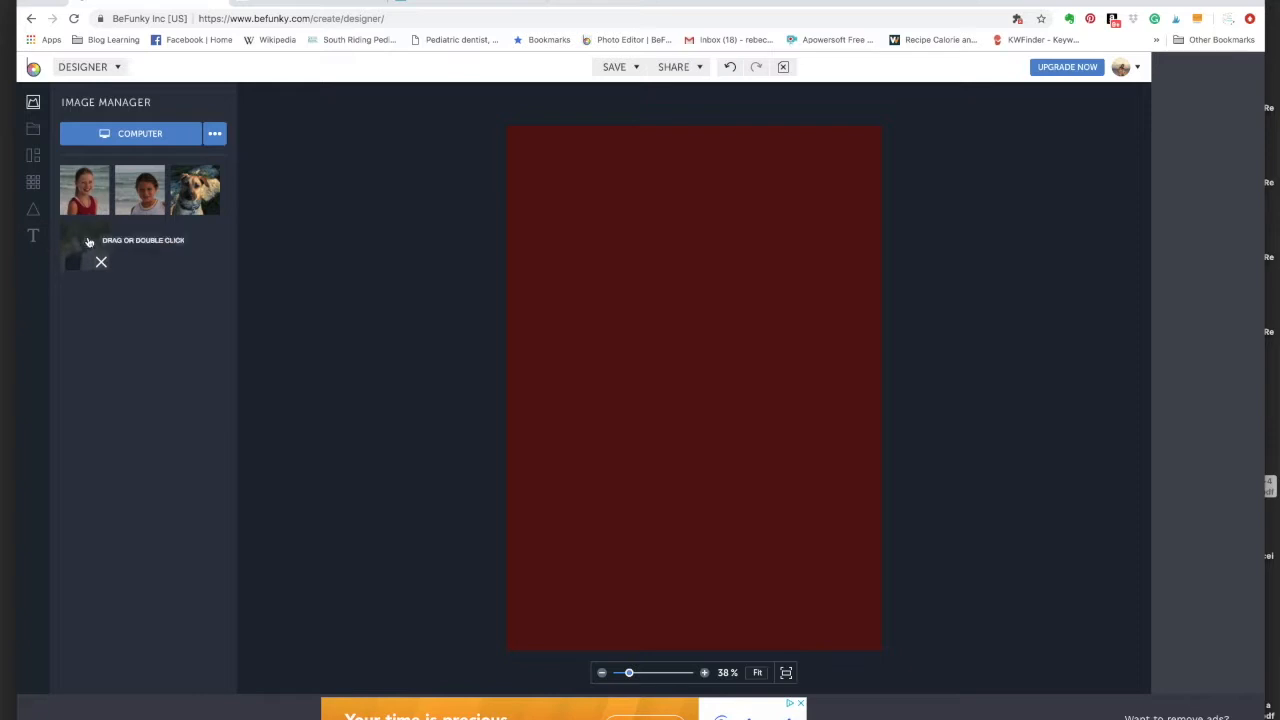
# - Place the family photo on the card, enlarge it to nearly the card's width and shift it up past the top edge, leaving a red band below
pyautogui.moveTo(85, 245); pyautogui.dragTo(614, 317)
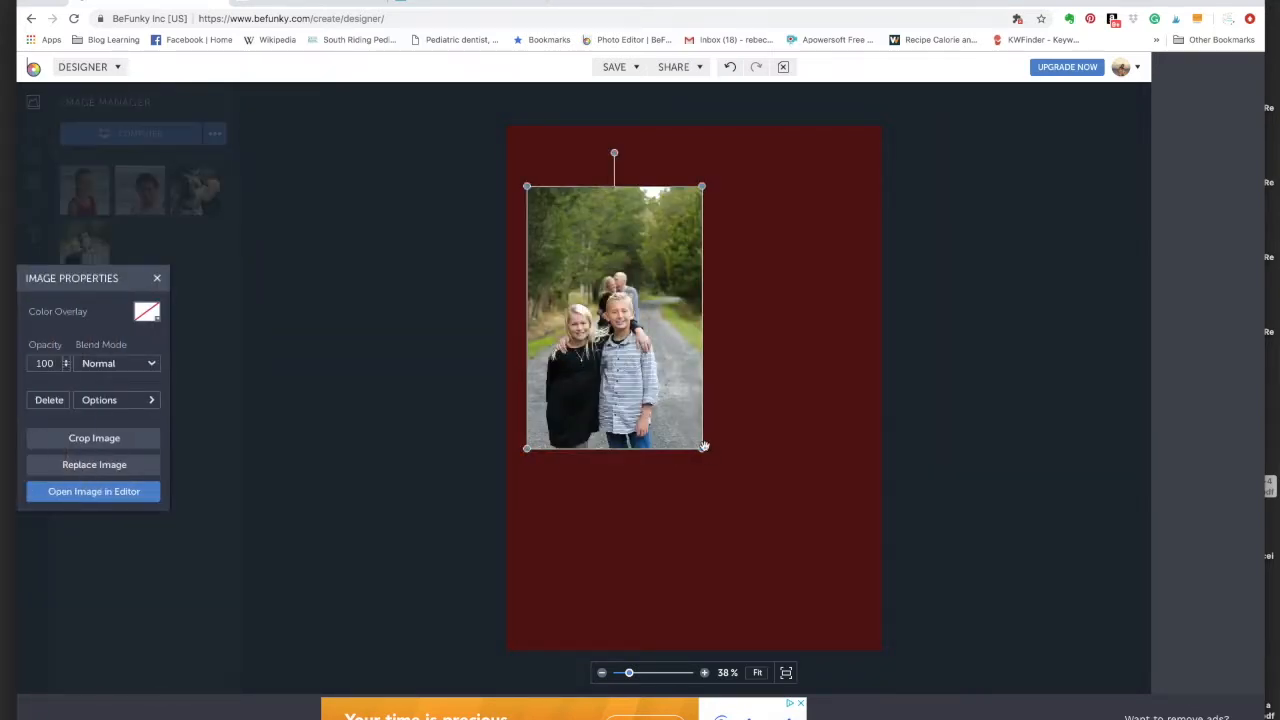
pyautogui.moveTo(702, 450); pyautogui.dragTo(942, 624)
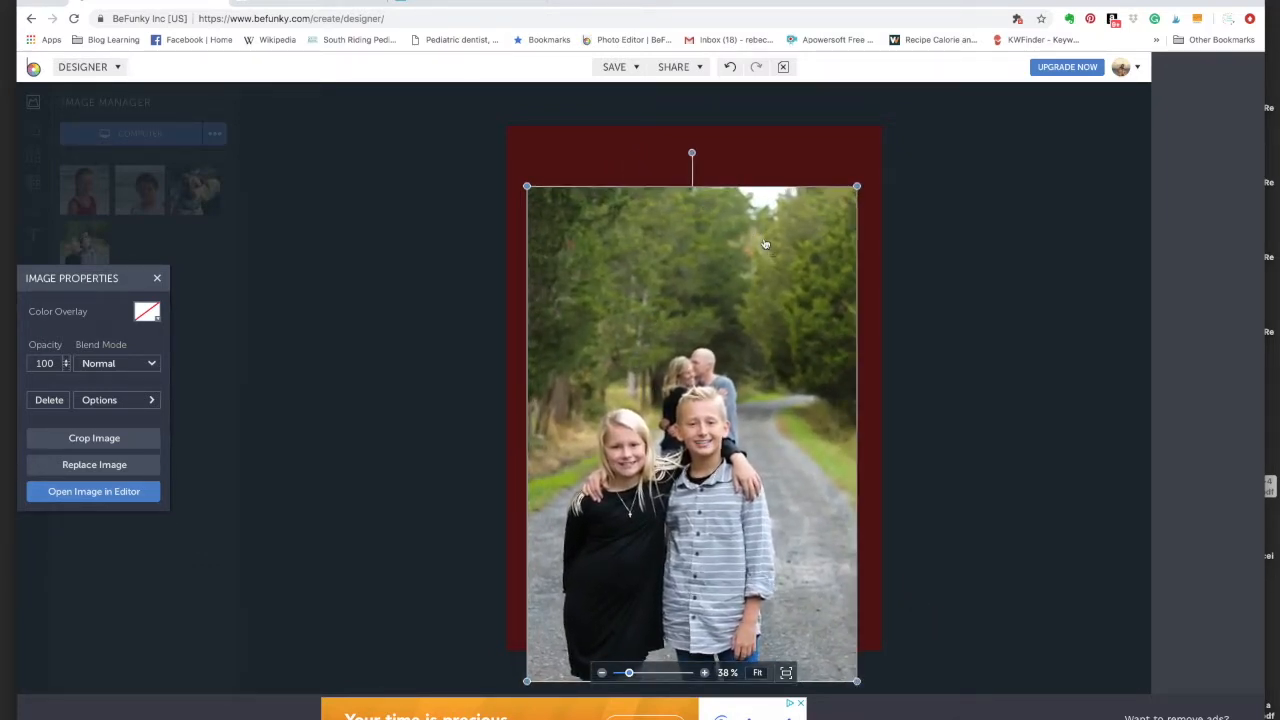
pyautogui.moveTo(719, 429); pyautogui.dragTo(714, 307)
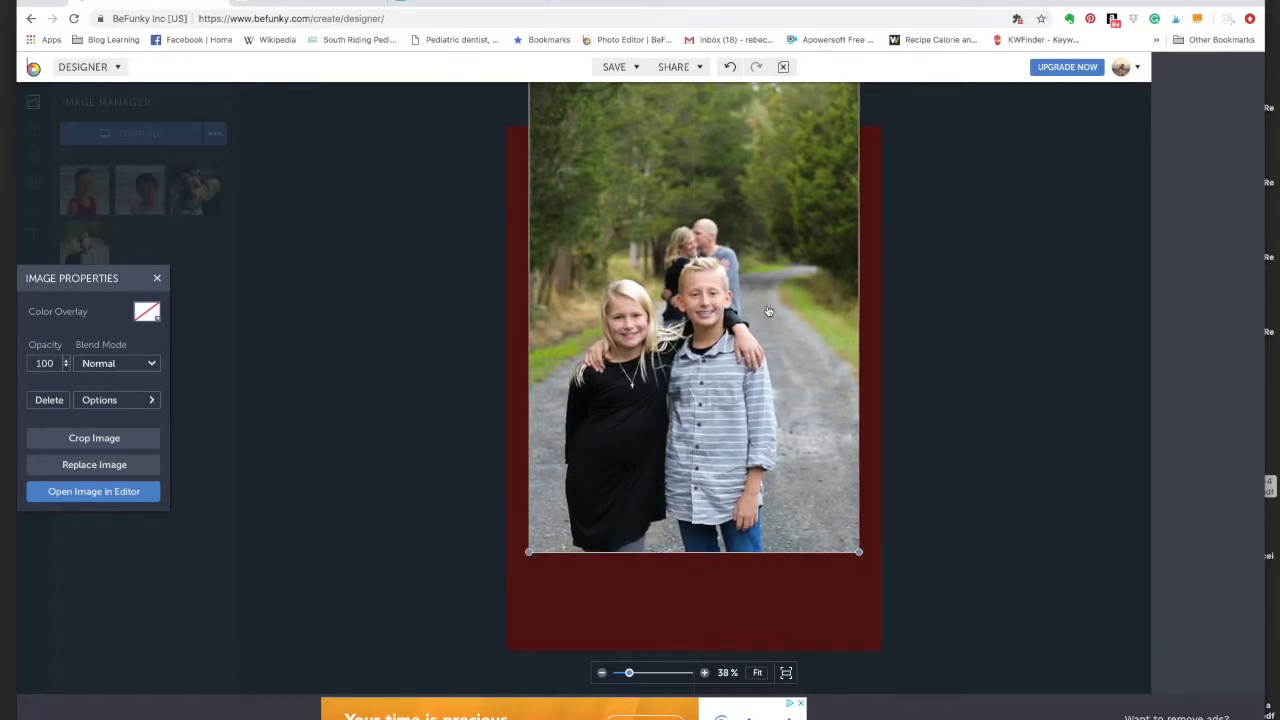
pyautogui.click(1022, 253)
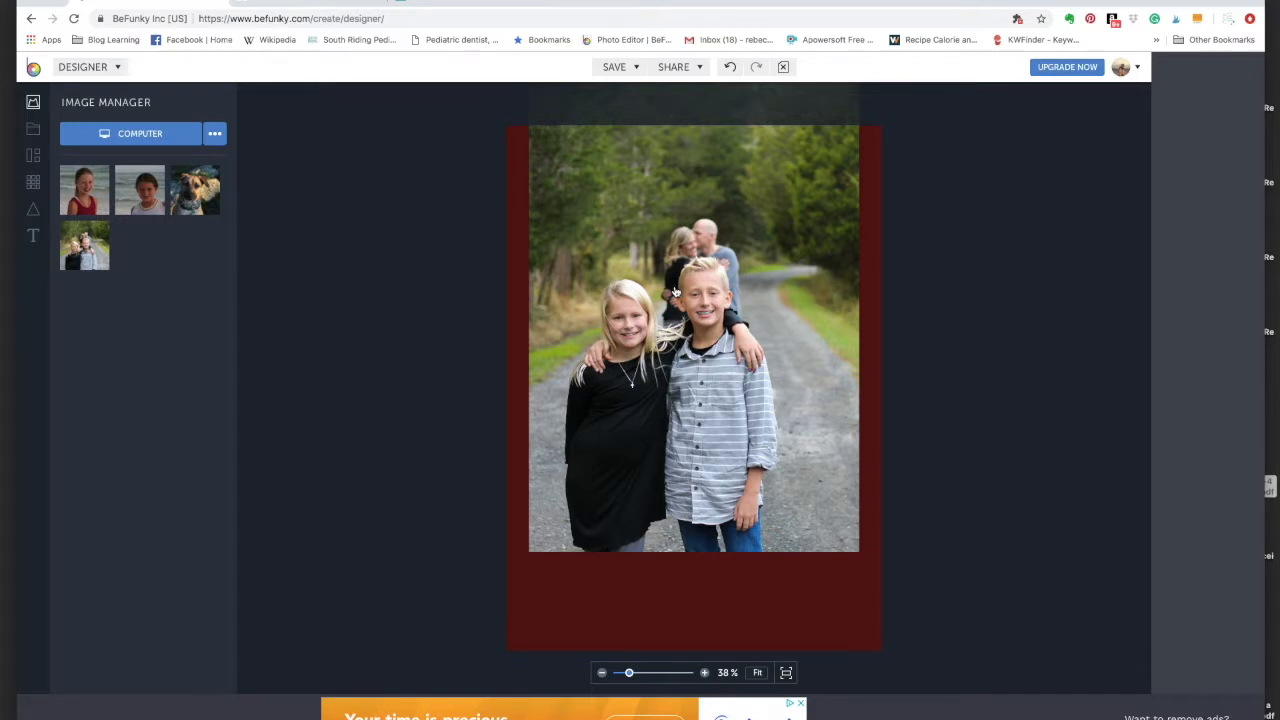
# - Add a text box to the card and set its font to Brush Script
pyautogui.click(33, 235)
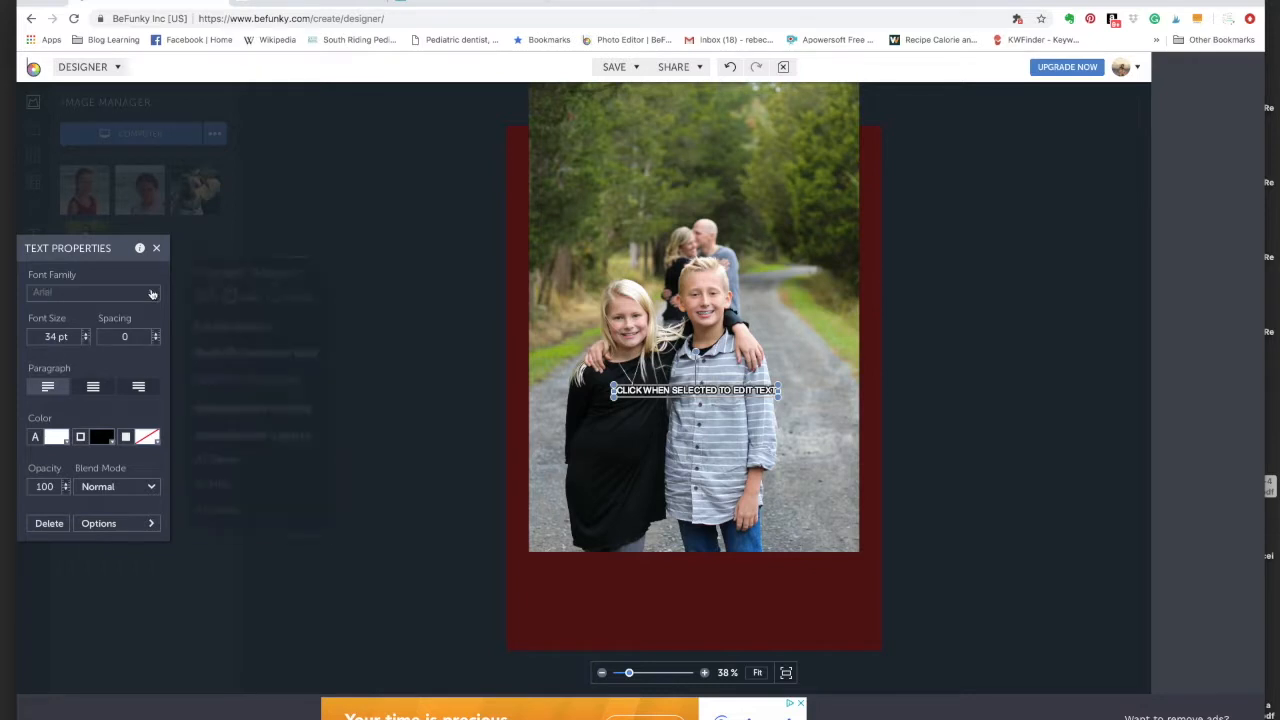
pyautogui.click(152, 293)
pyautogui.click(224, 250)
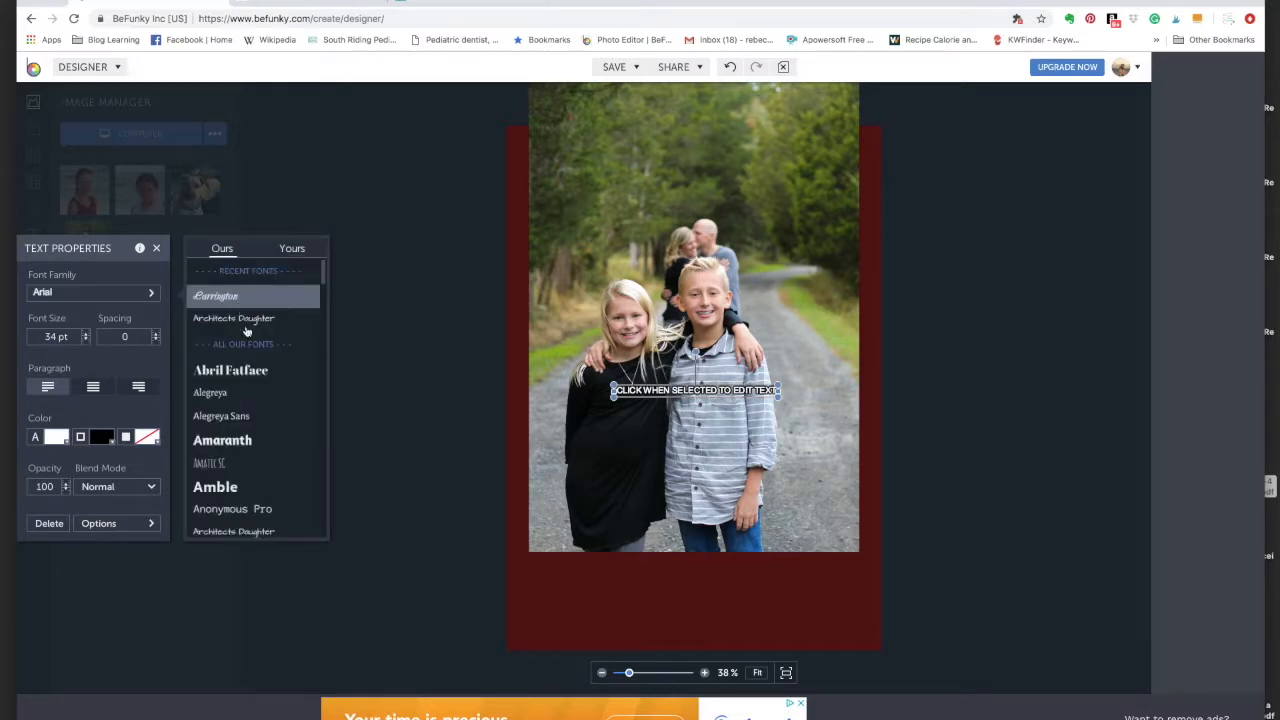
pyautogui.scroll(-10, 250, 338)
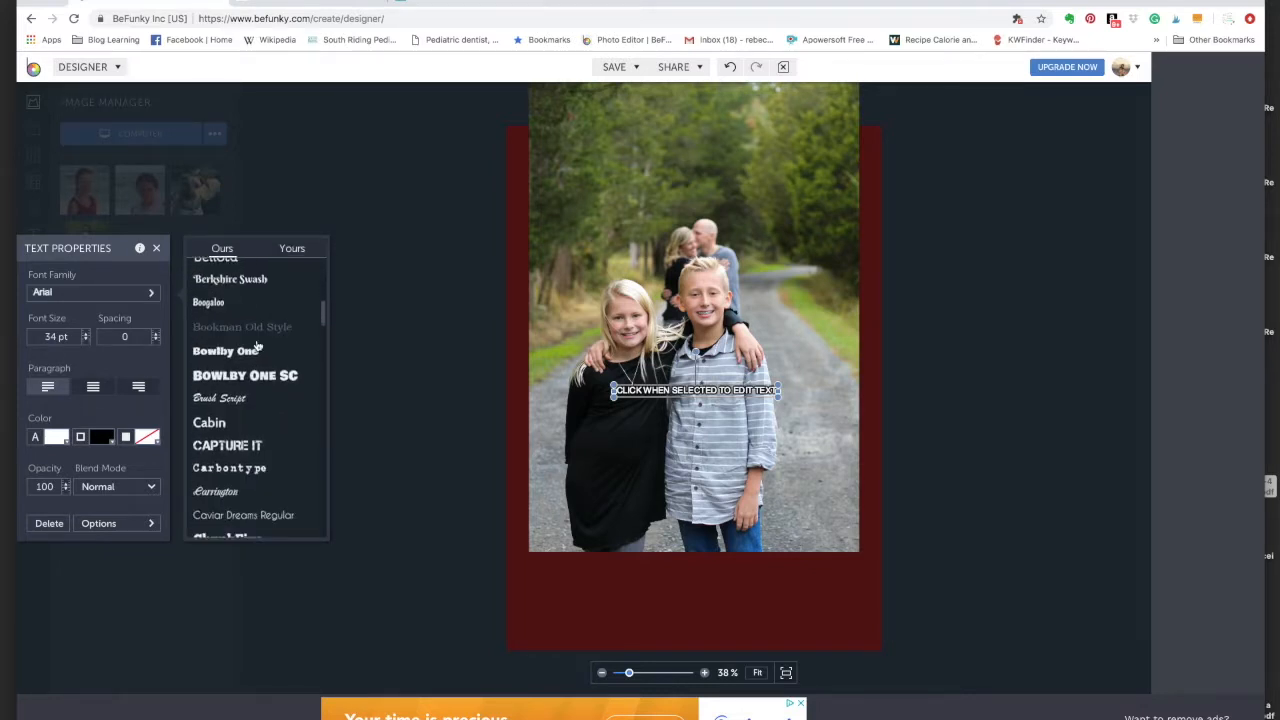
pyautogui.click(250, 397)
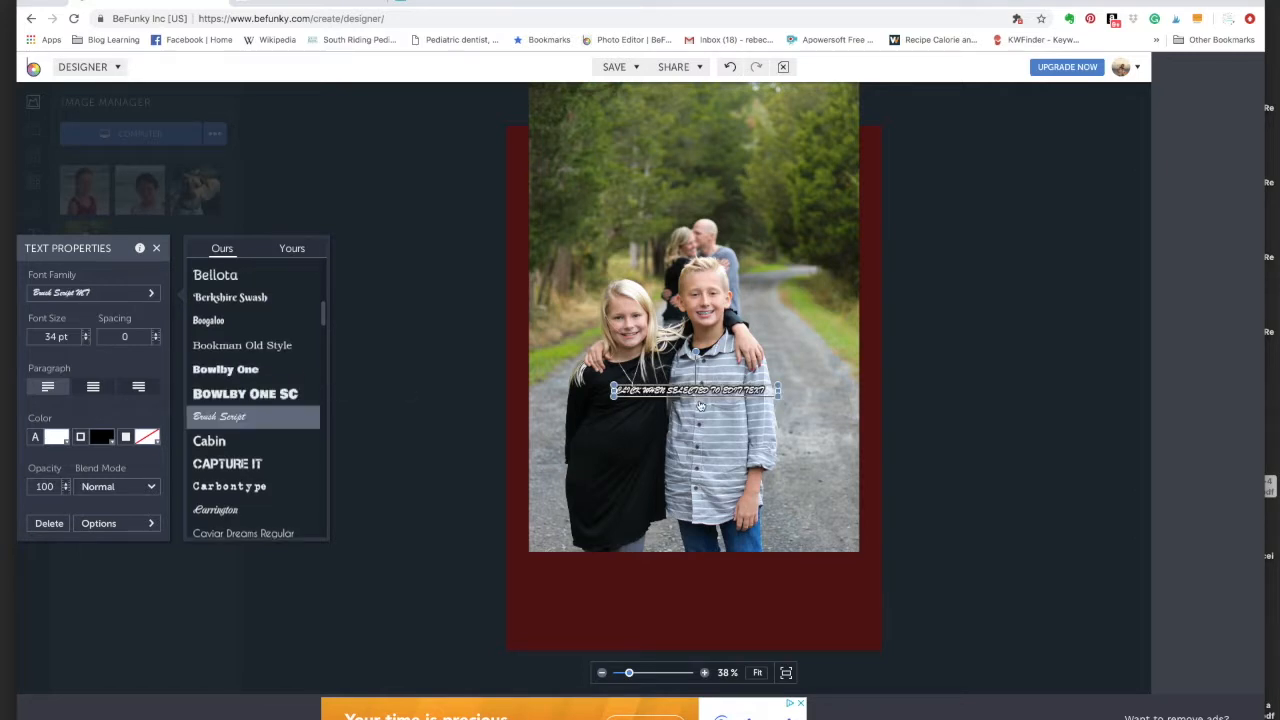
# - Move the text box into the red band below the photo and replace its text with "Happy Holidays"
pyautogui.moveTo(724, 396); pyautogui.dragTo(727, 588)
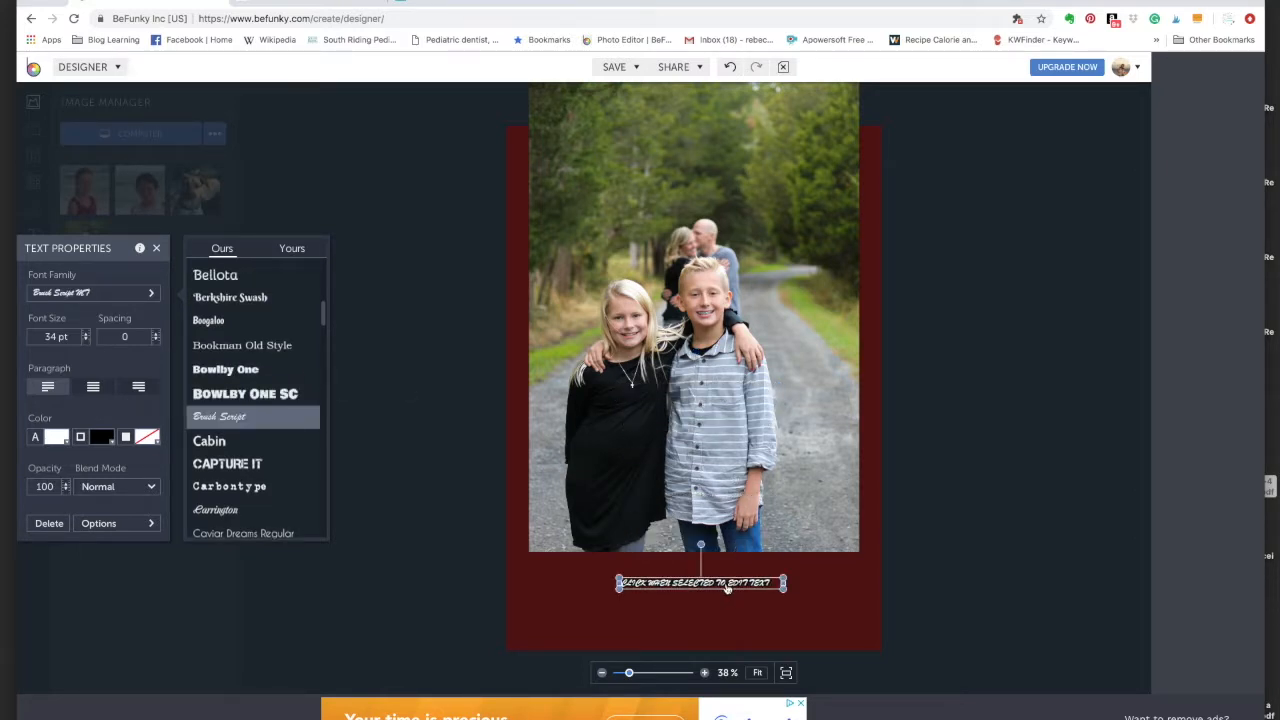
pyautogui.doubleClick(727, 586)
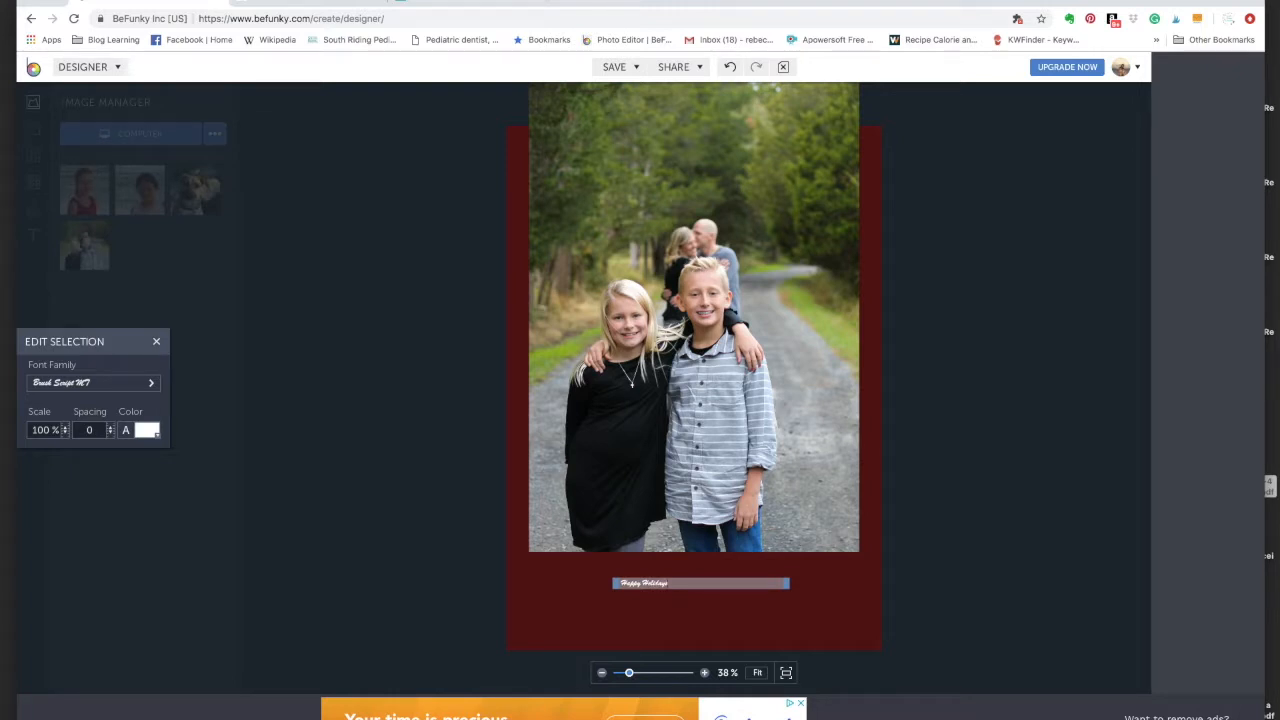
pyautogui.click(697, 608)
# - Remove the black outline from the "Happy Holidays" text and set its fill to pure white
pyautogui.click(657, 587)
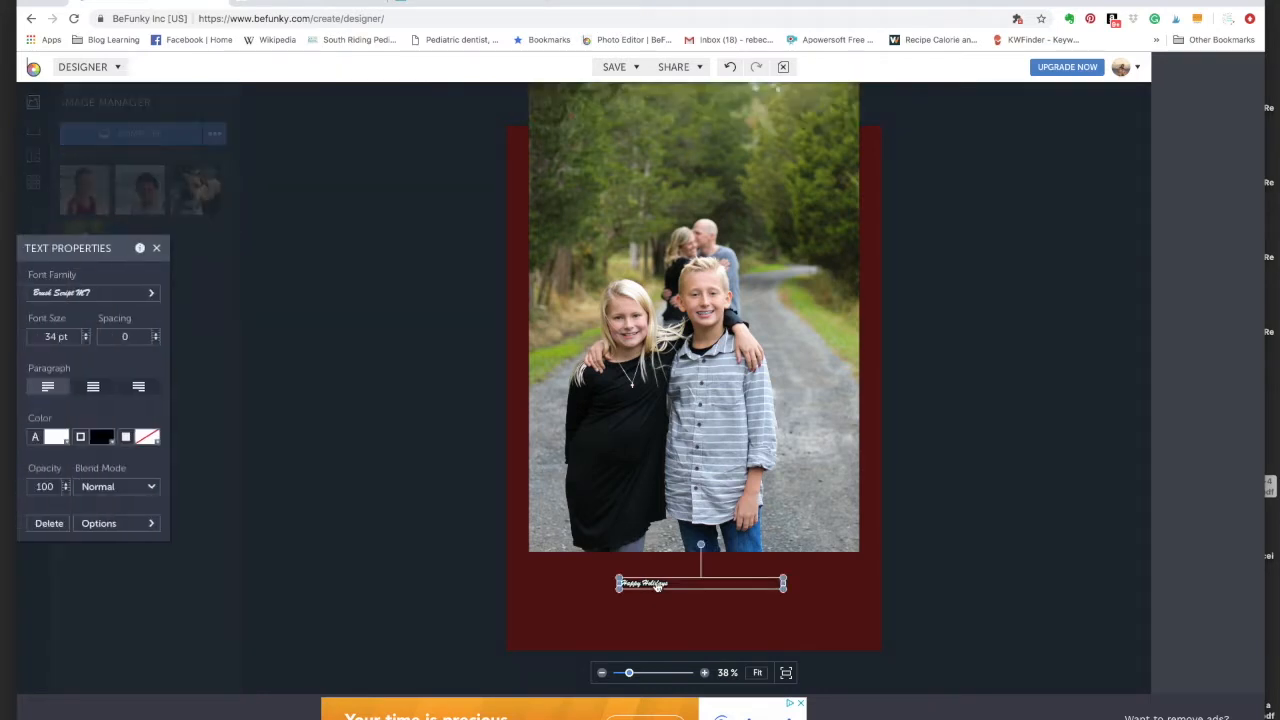
pyautogui.click(101, 437)
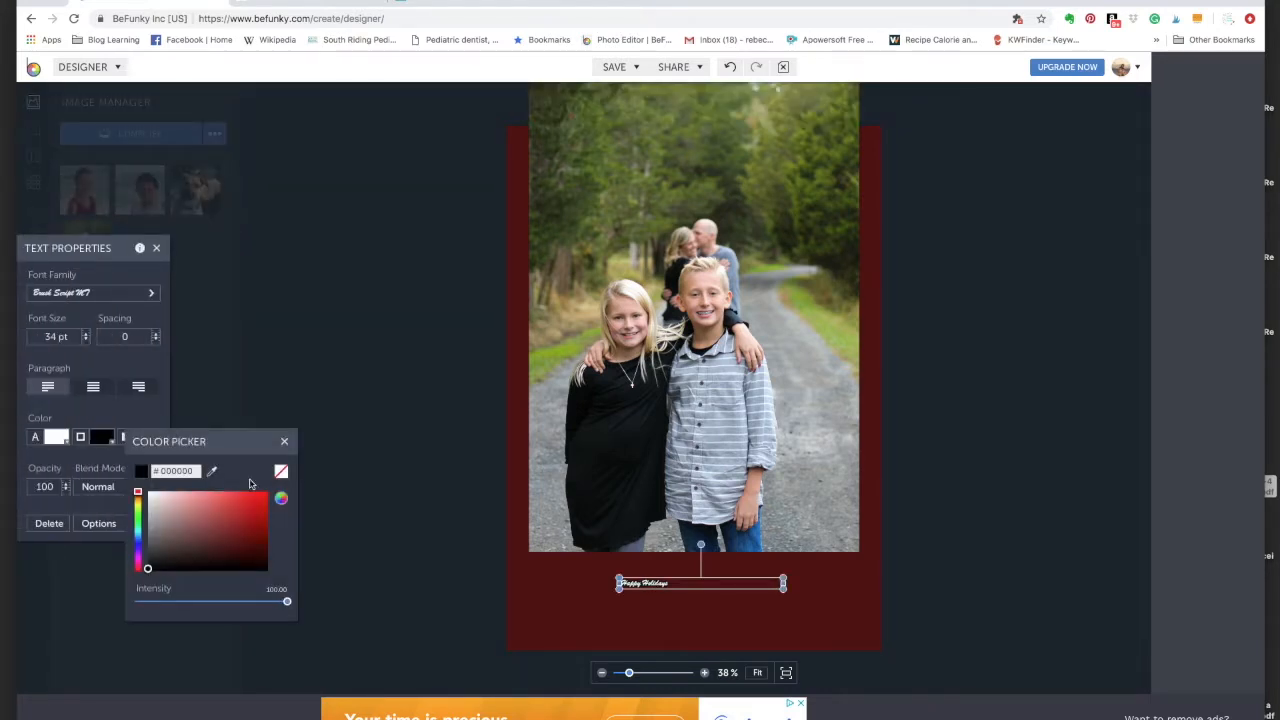
pyautogui.click(281, 471)
pyautogui.click(284, 441)
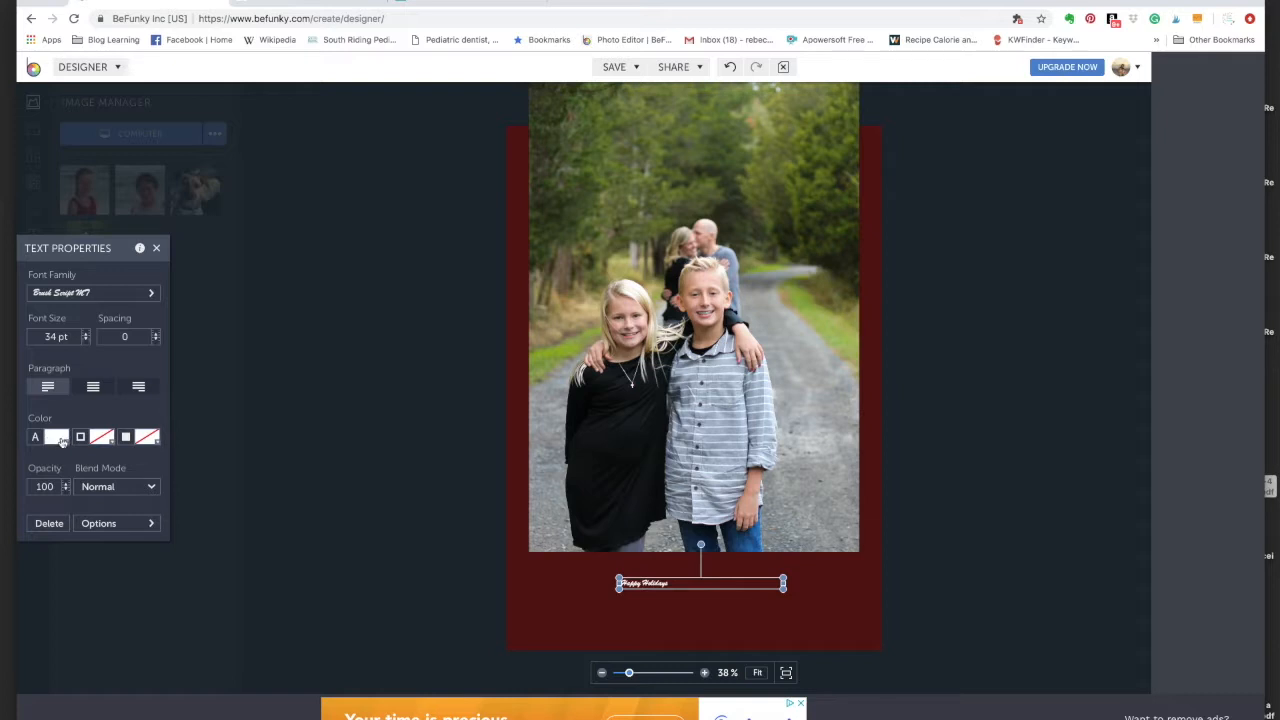
pyautogui.click(61, 441)
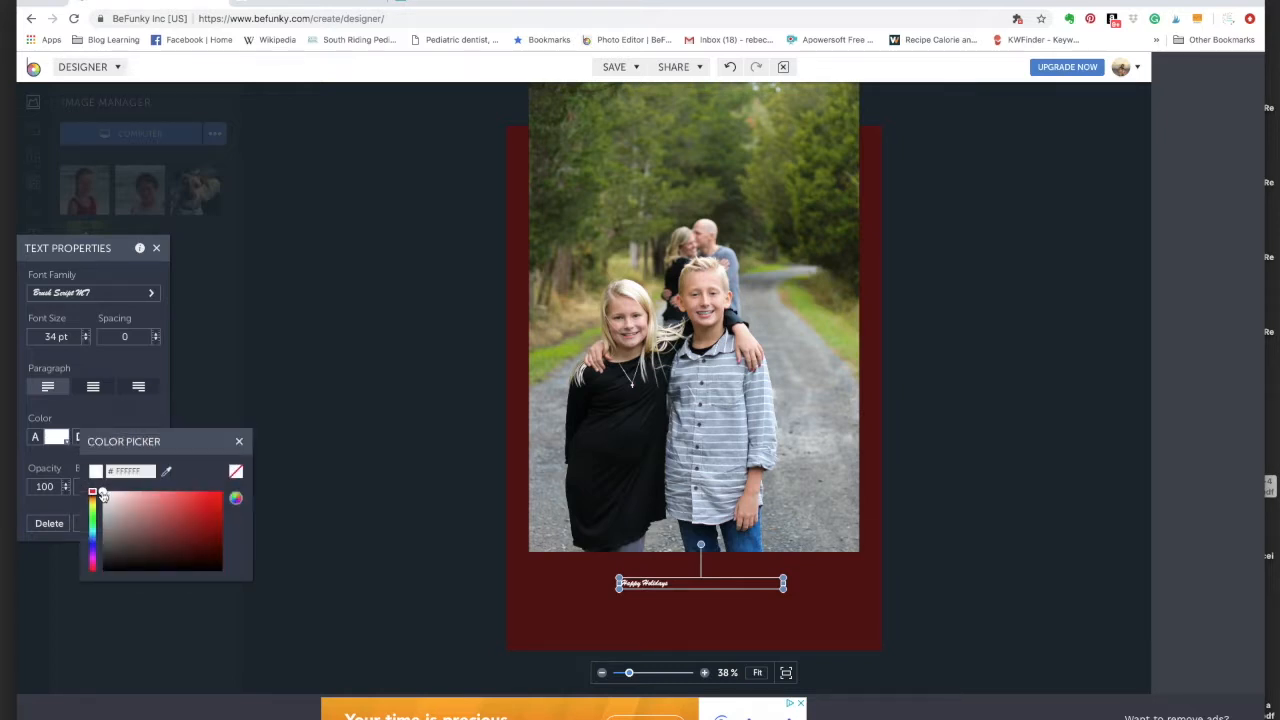
pyautogui.moveTo(103, 495); pyautogui.dragTo(79, 484)
pyautogui.click(239, 441)
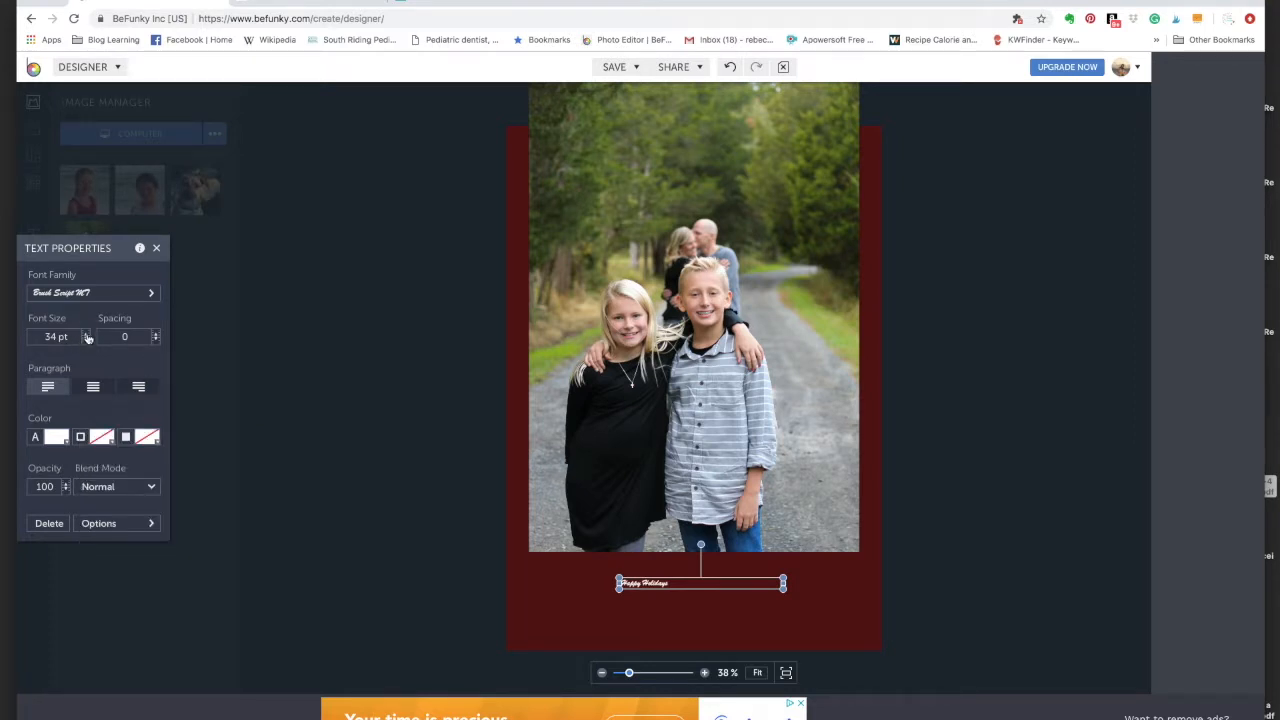
# - Center-align the "Happy Holidays" text and enlarge it to 199 pt
pyautogui.click(92, 388)
pyautogui.click(86, 333)
pyautogui.moveTo(86, 334); pyautogui.dragTo(86, 334)
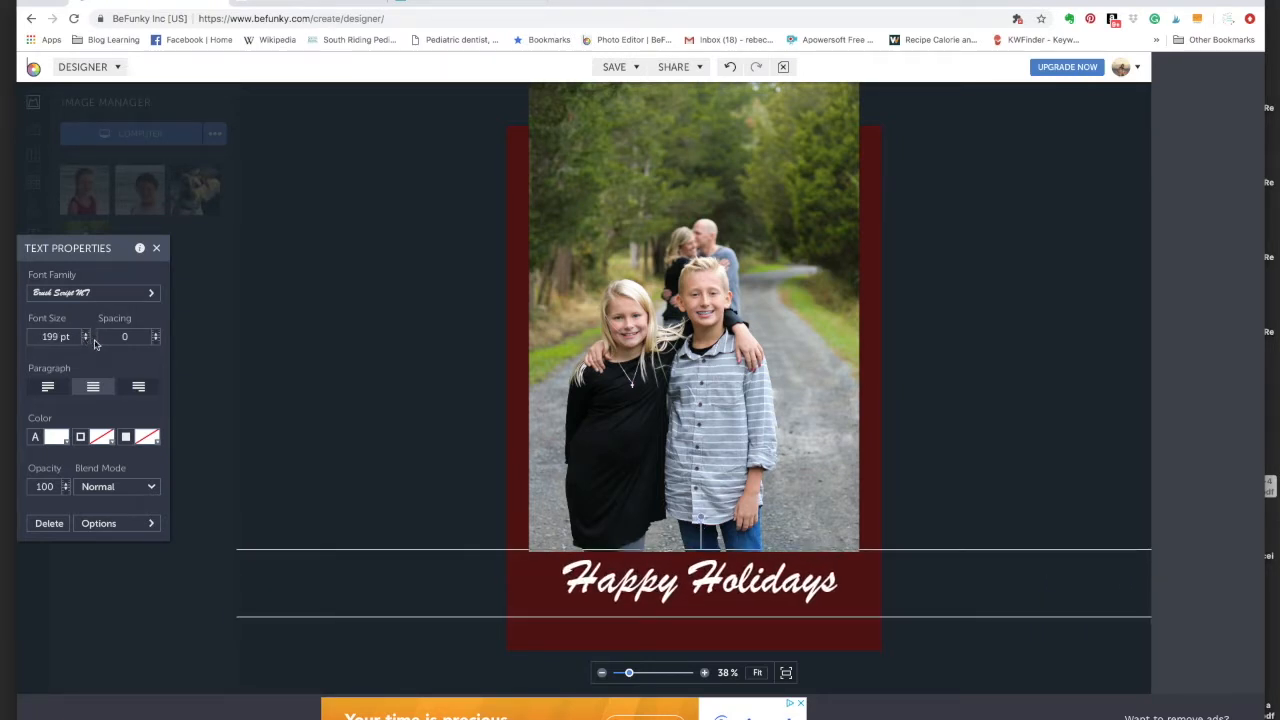
# - Center the "Happy Holidays" greeting horizontally on the card, just below the photo
pyautogui.click(912, 410)
pyautogui.click(763, 593)
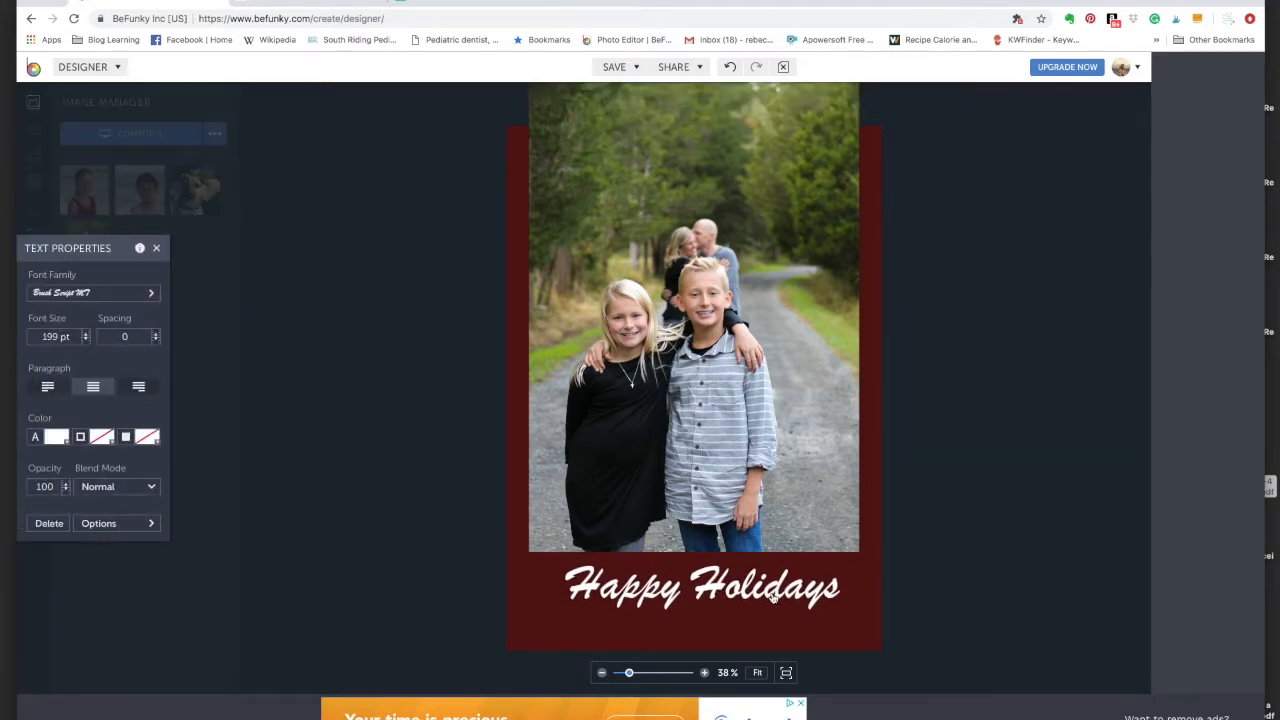
pyautogui.moveTo(773, 597); pyautogui.dragTo(748, 596)
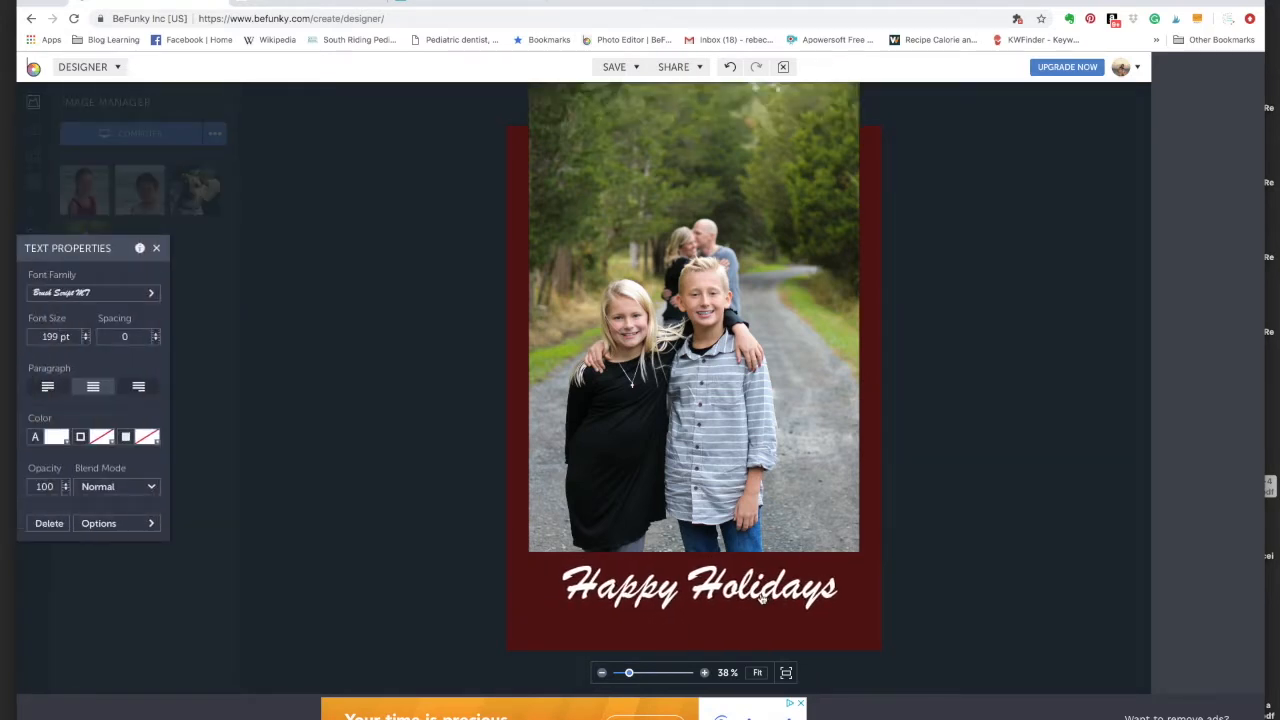
pyautogui.moveTo(757, 599)
pyautogui.mouseDown()
pyautogui.moveTo(768, 597)
pyautogui.moveTo(756, 598)
pyautogui.mouseUp()
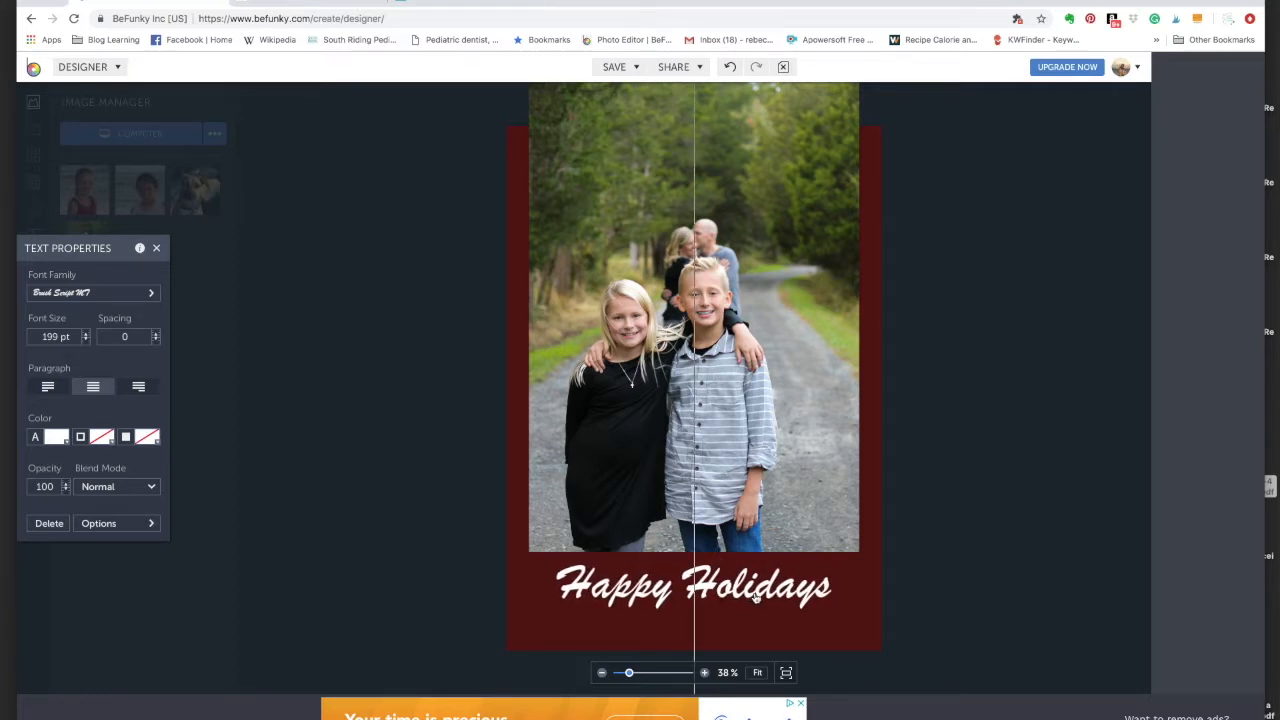
pyautogui.click(914, 506)
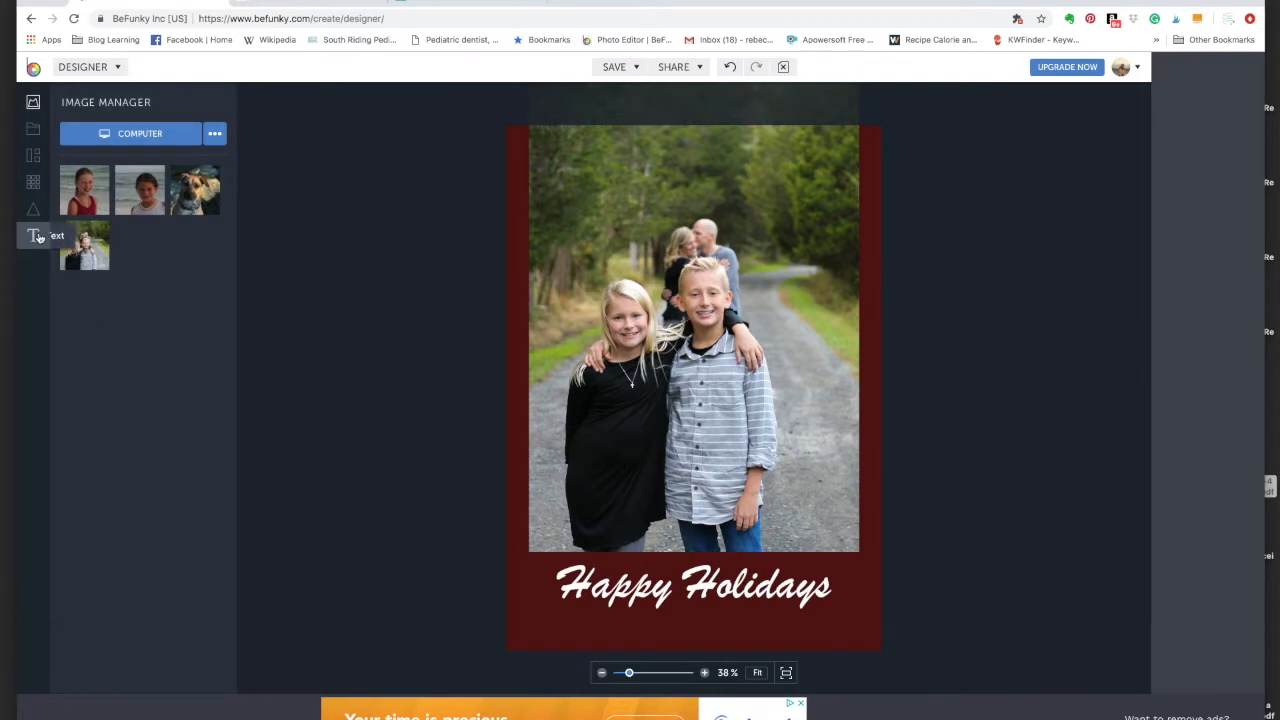
# - Add a second text box to the card and set its font to Arizonia
pyautogui.click(38, 237)
pyautogui.click(96, 293)
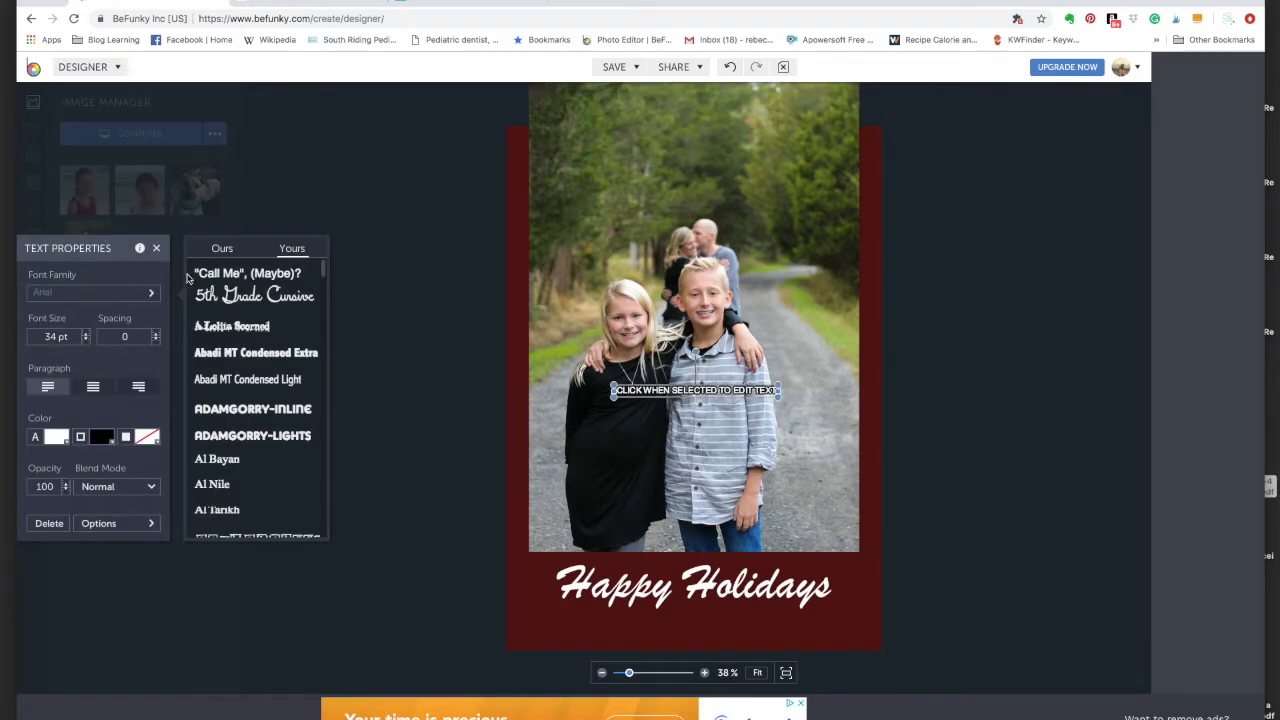
pyautogui.click(220, 249)
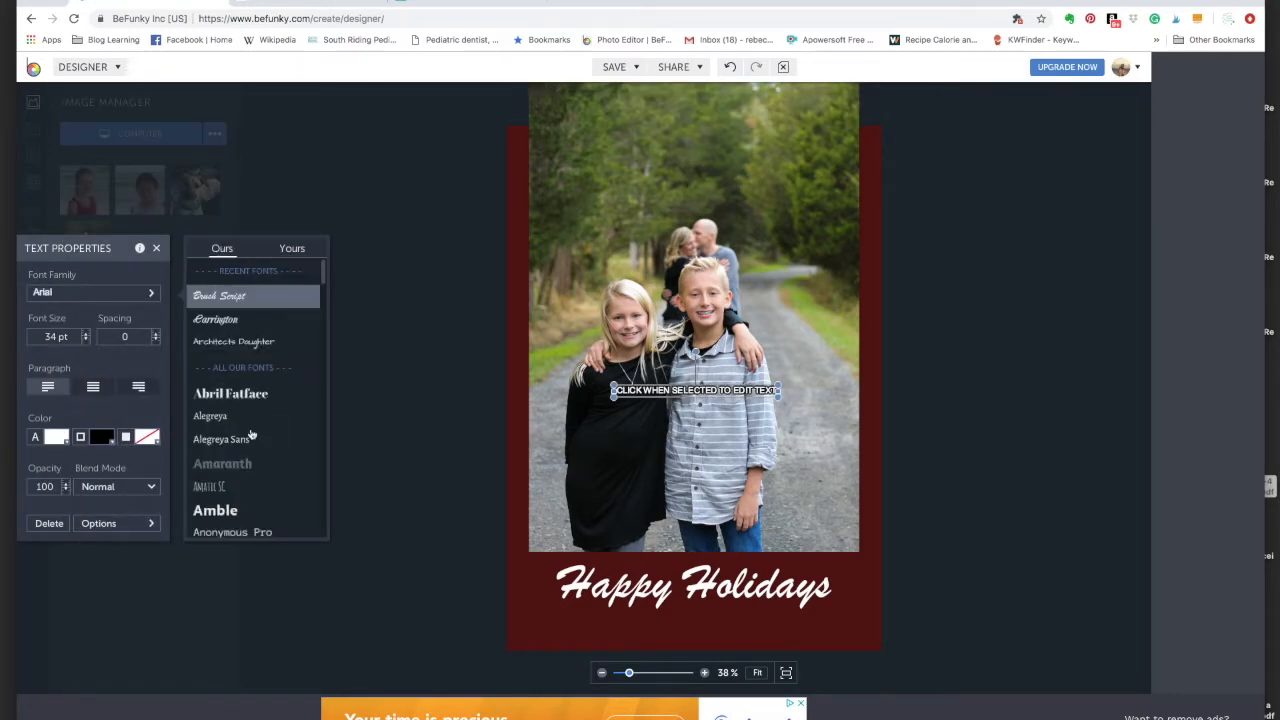
pyautogui.scroll(-2, 278, 427)
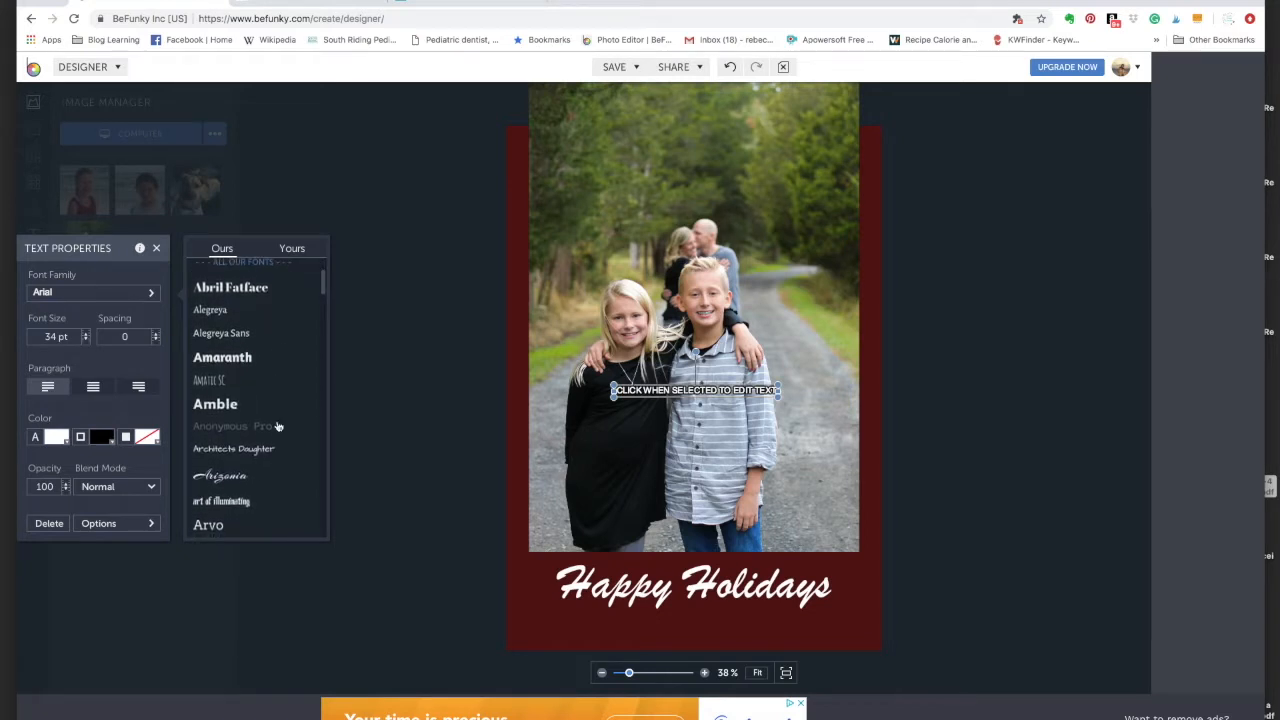
pyautogui.click(276, 476)
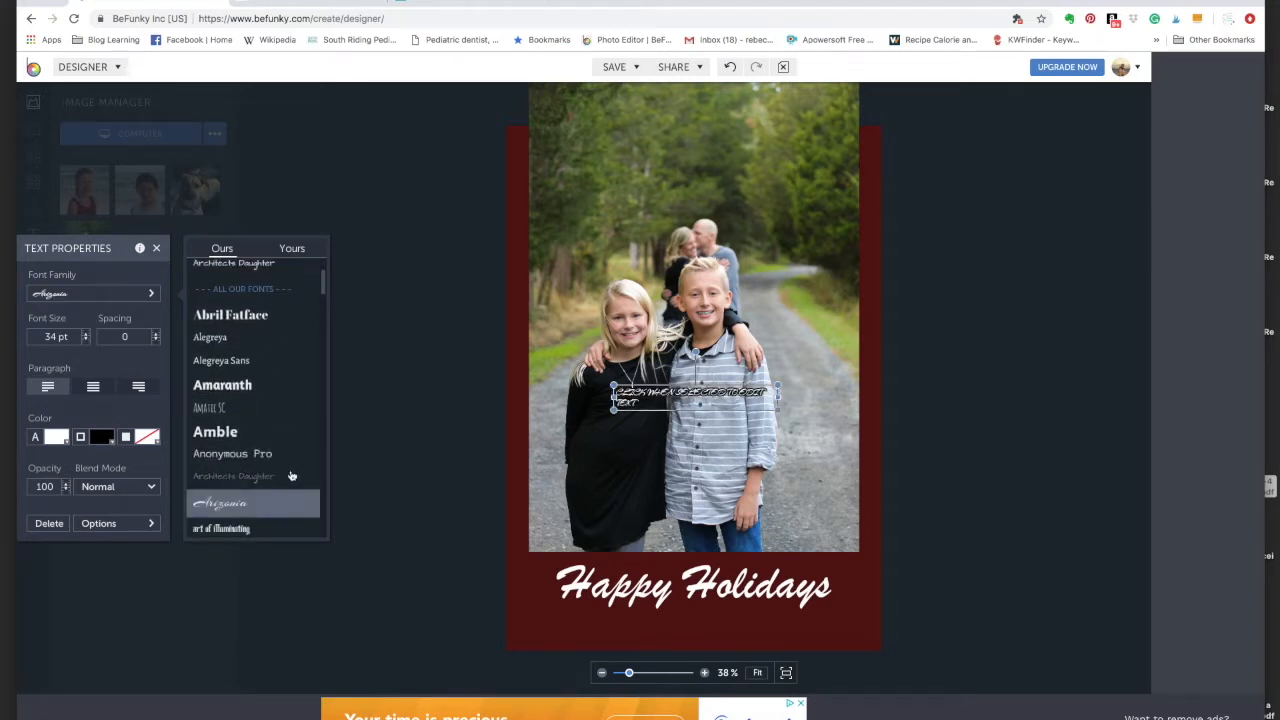
# - Move the second text box below the "Happy Holidays" greeting and replace its text with "Family"
pyautogui.moveTo(632, 400); pyautogui.dragTo(622, 638)
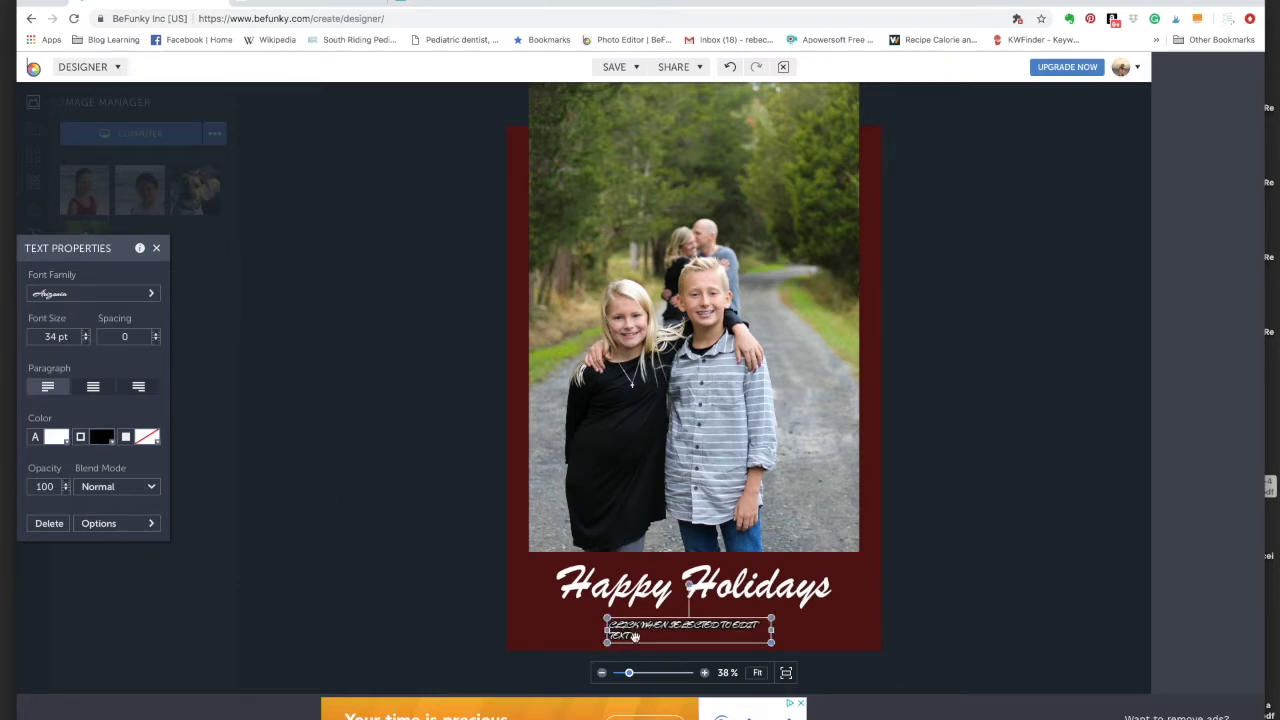
pyautogui.click(636, 631)
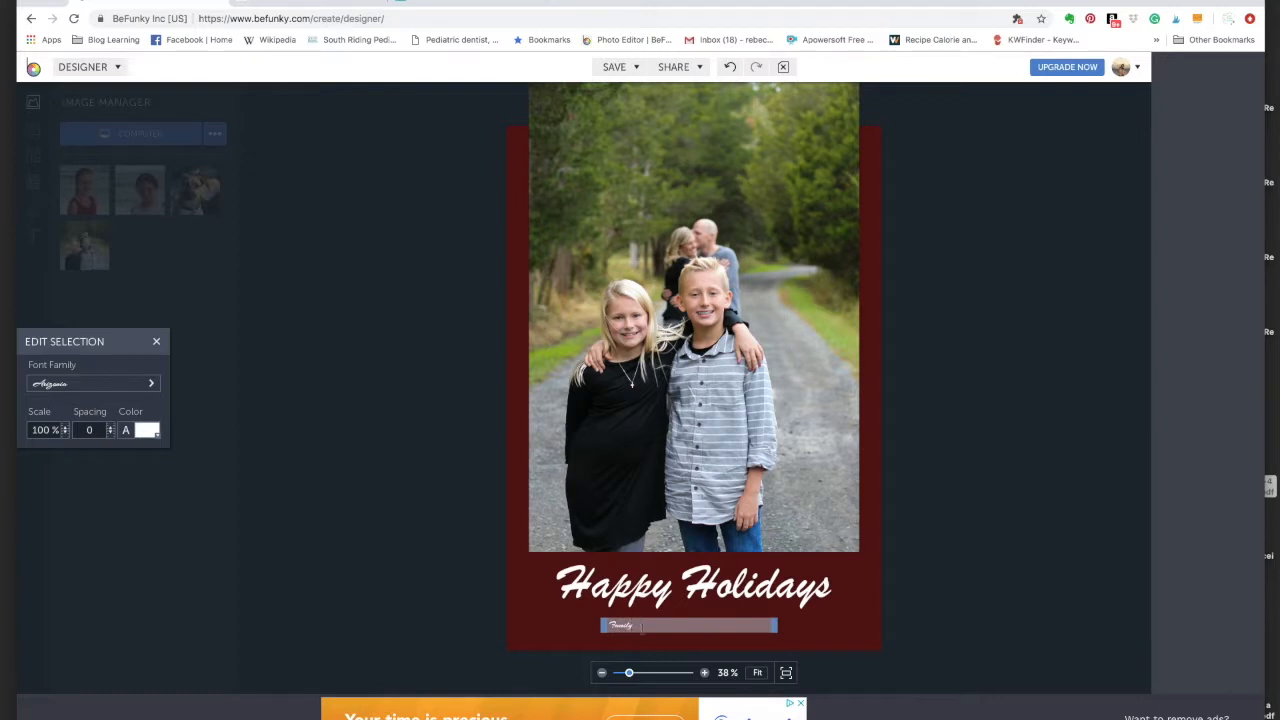
pyautogui.click(573, 624)
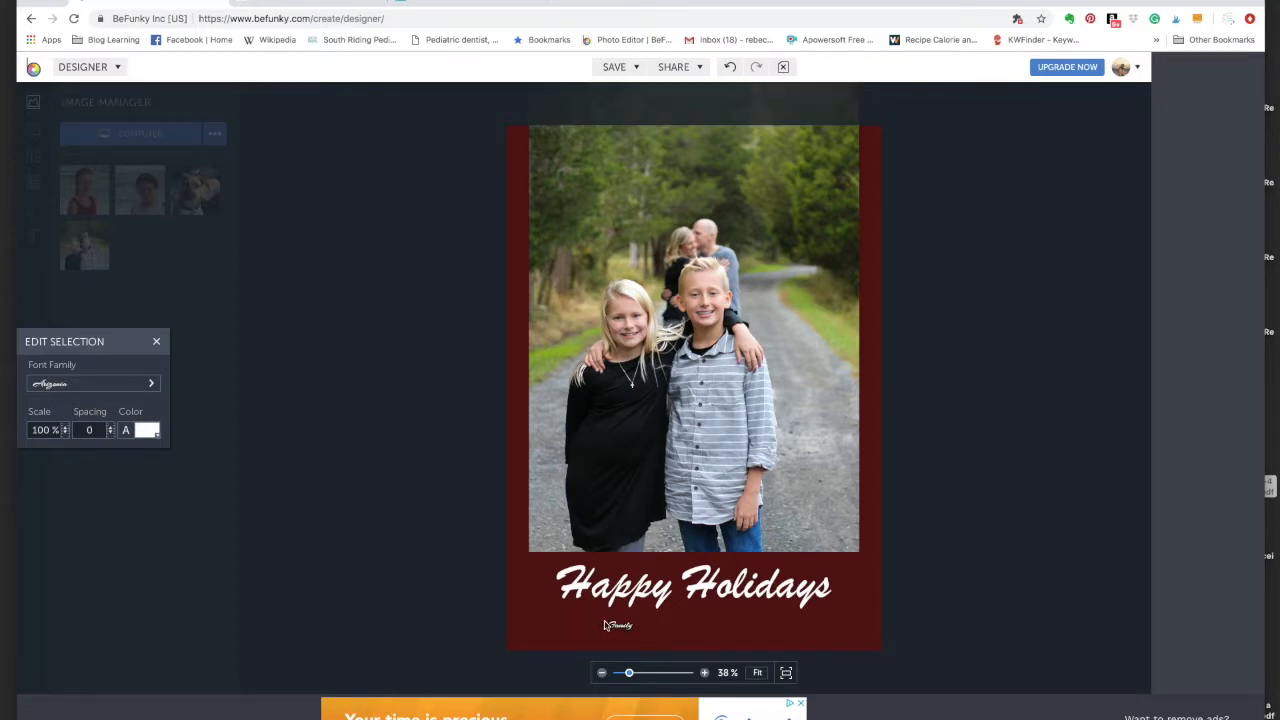
# - Remove the black outline from the "Family" text
pyautogui.click(606, 625)
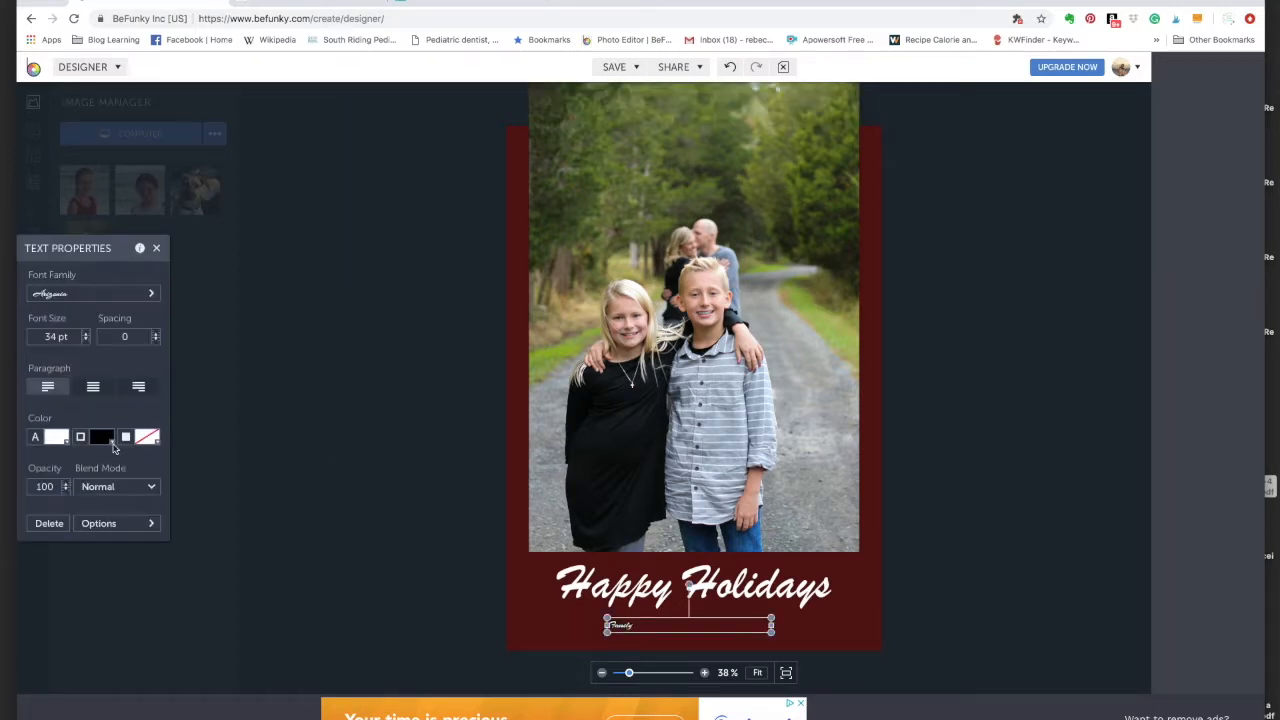
pyautogui.click(108, 440)
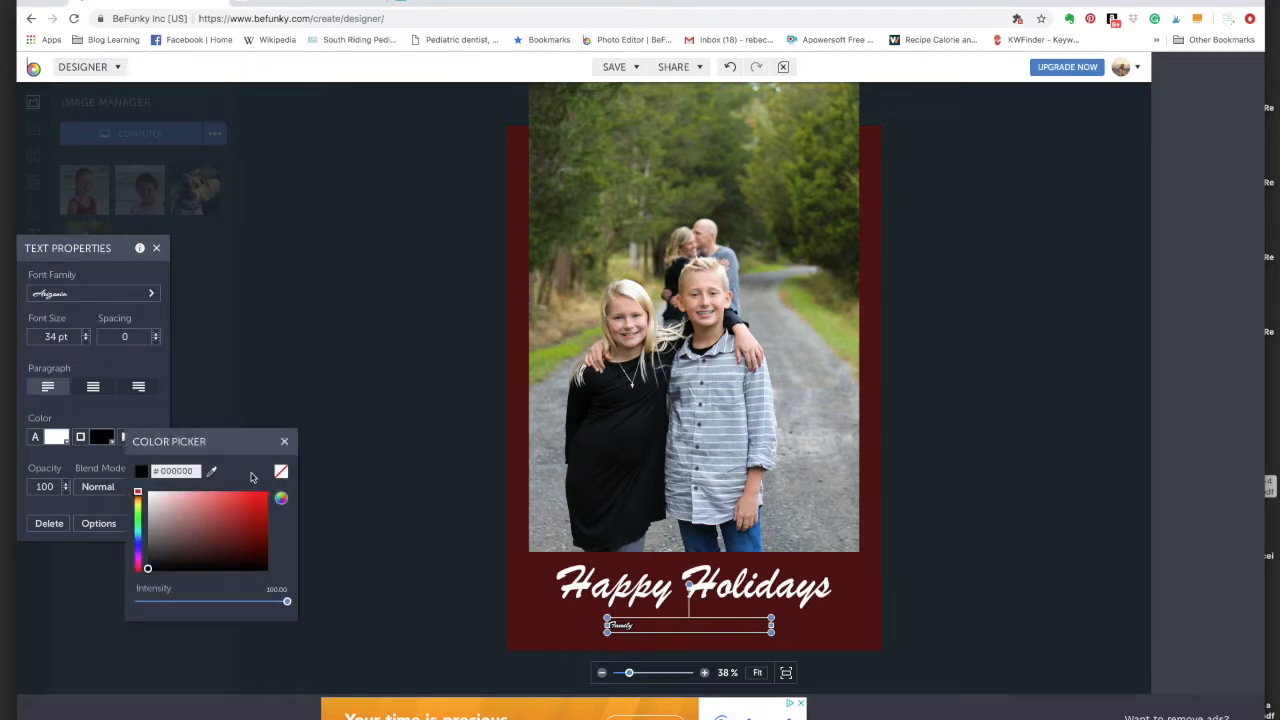
pyautogui.click(281, 471)
pyautogui.click(284, 441)
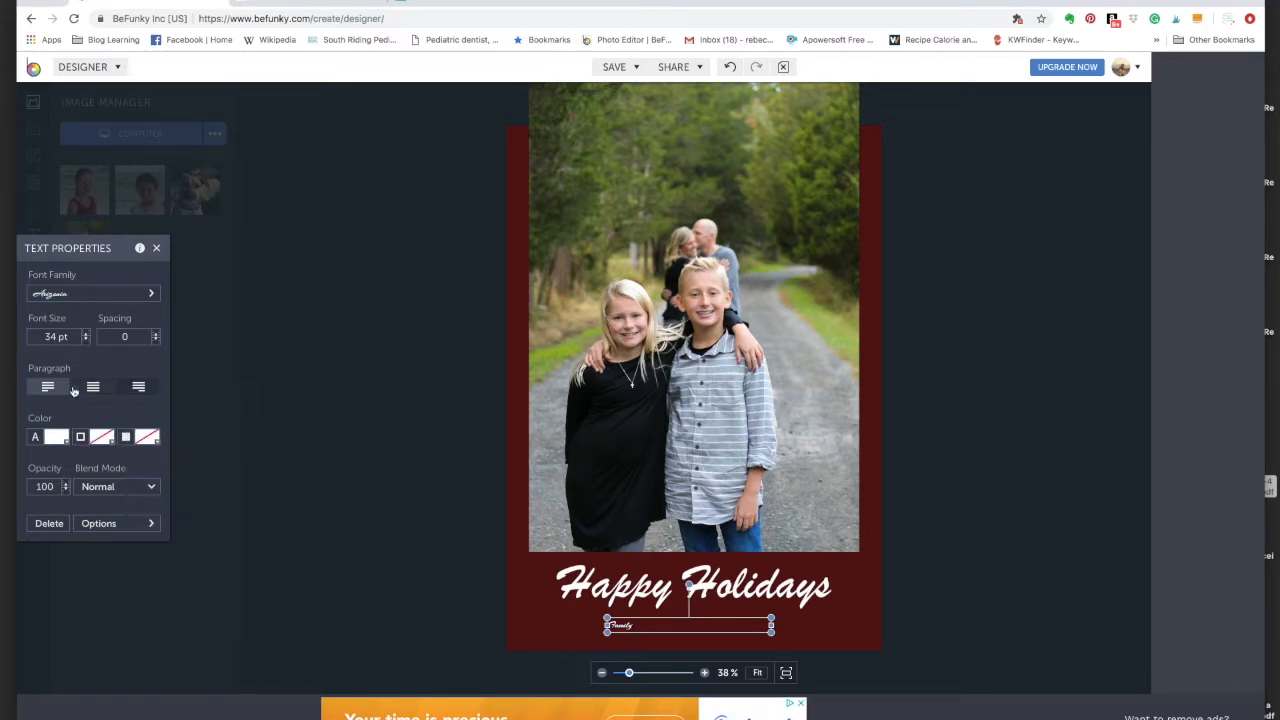
# - Center-align and enlarge the "Family" text, and place it centered beneath the greeting
pyautogui.click(93, 386)
pyautogui.moveTo(87, 336); pyautogui.dragTo(87, 336)
pyautogui.moveTo(690, 633); pyautogui.dragTo(690, 635)
pyautogui.click(869, 547)
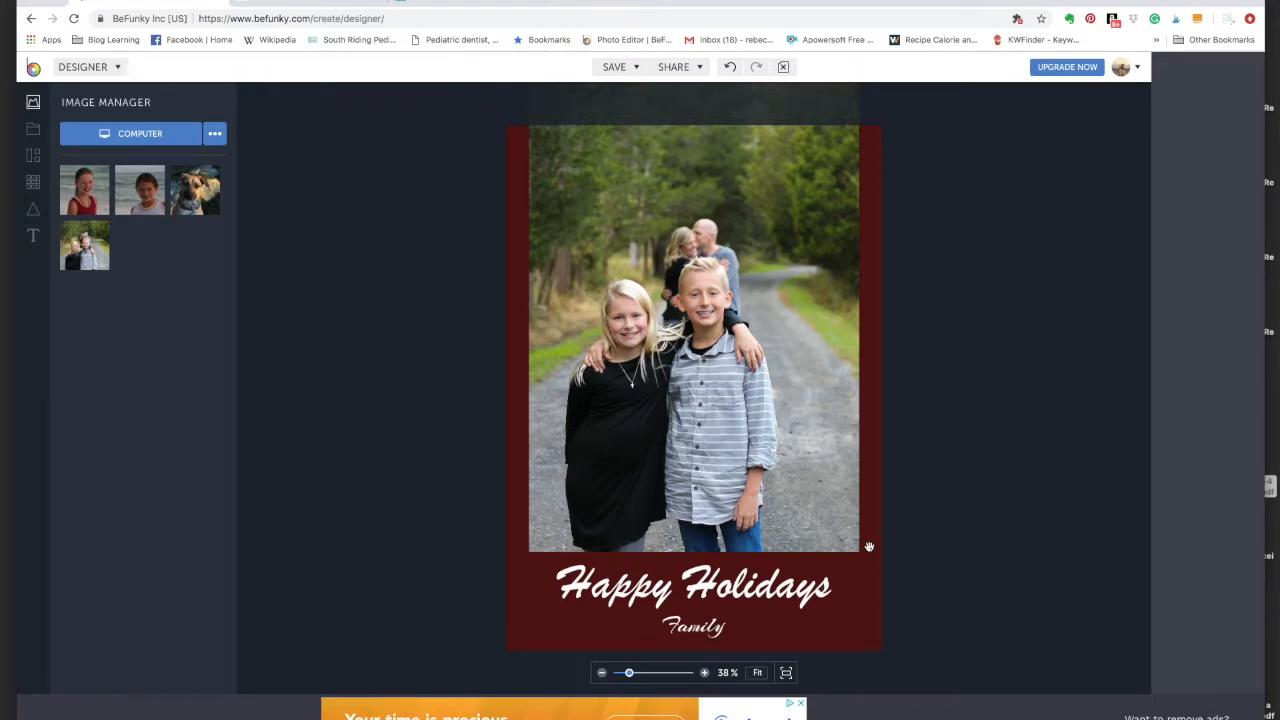
# - Switch to the Walmart Photo site and open the order page for all print sizes from the prints category
pyautogui.click(287, 2)
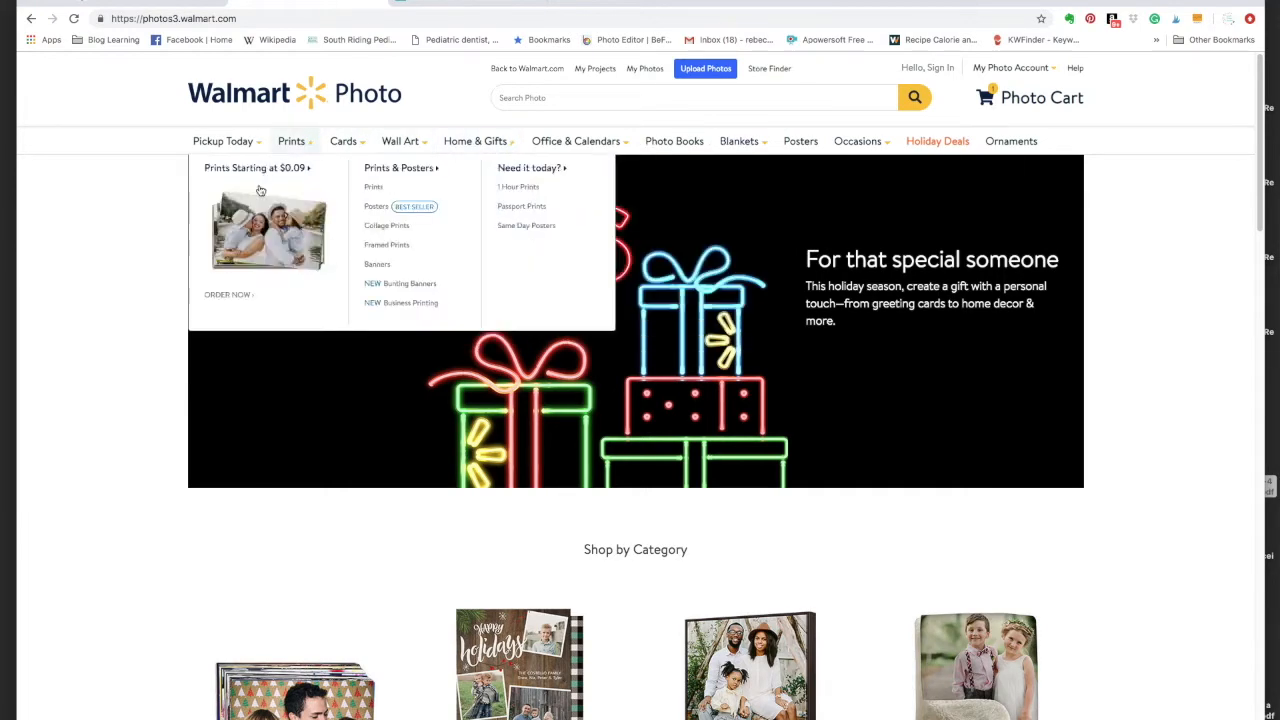
pyautogui.scroll(-1, 340, 252)
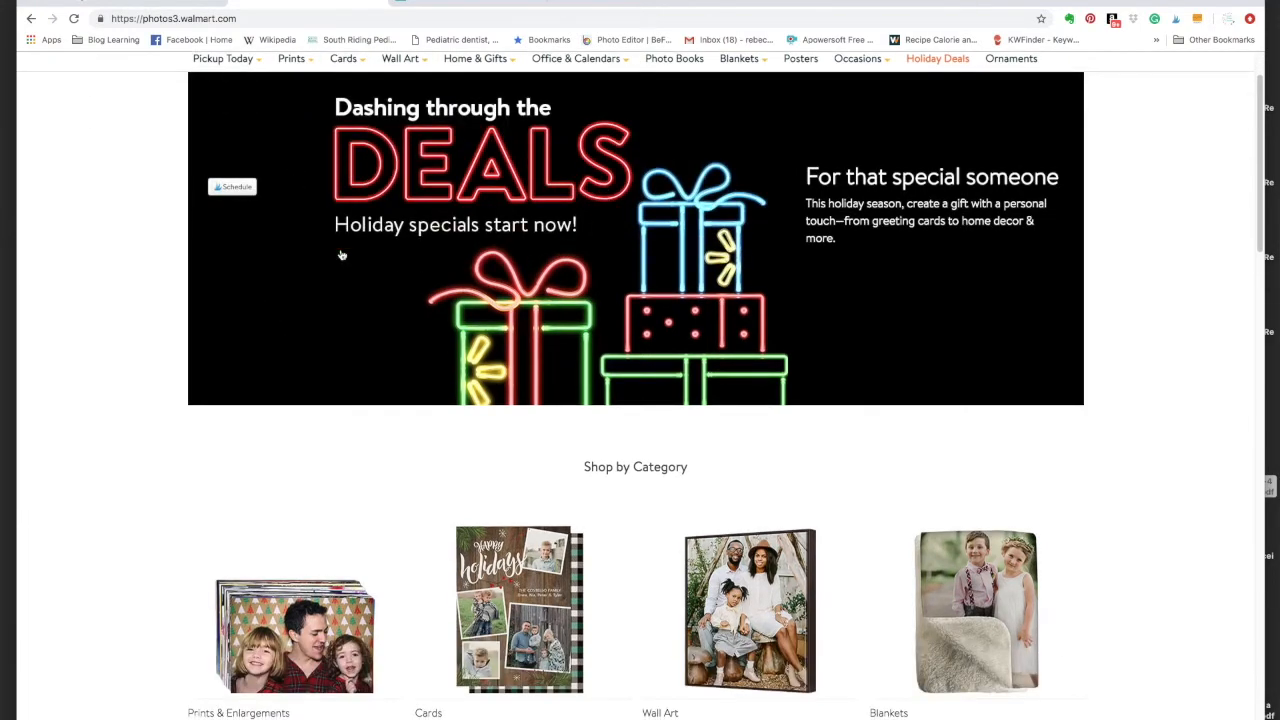
pyautogui.click(298, 637)
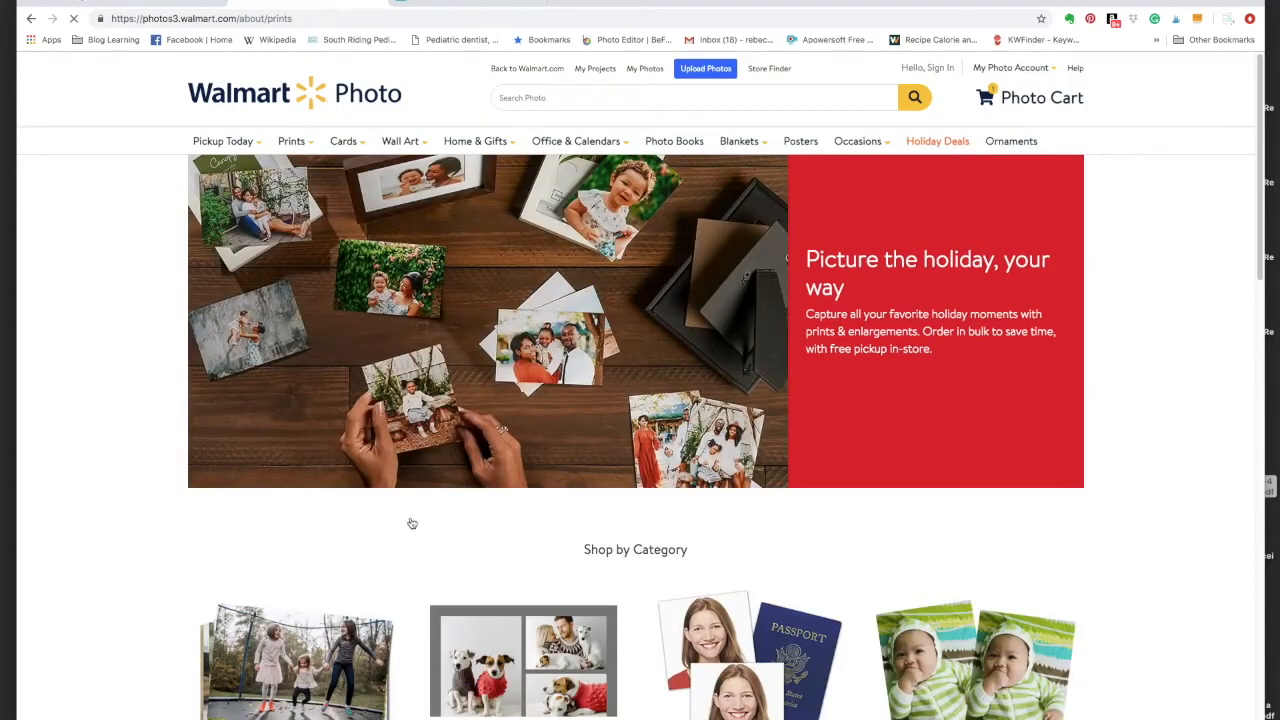
pyautogui.scroll(-2, 469, 394)
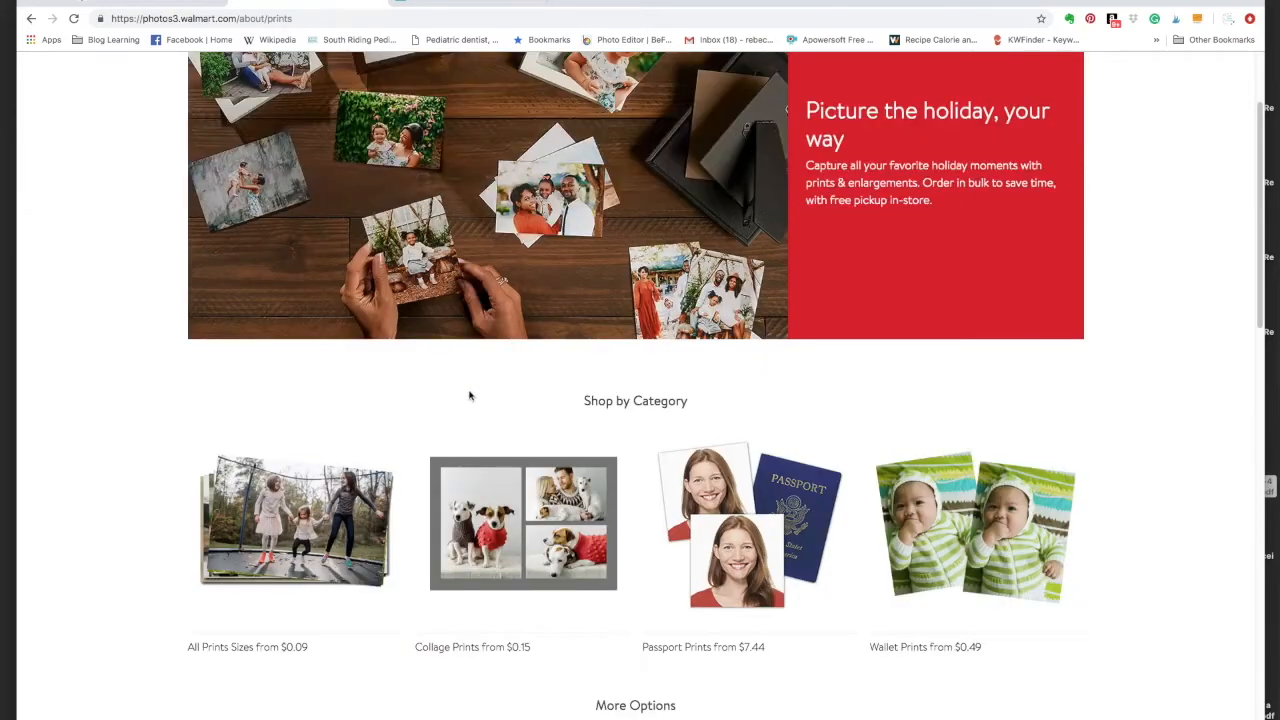
pyautogui.click(312, 548)
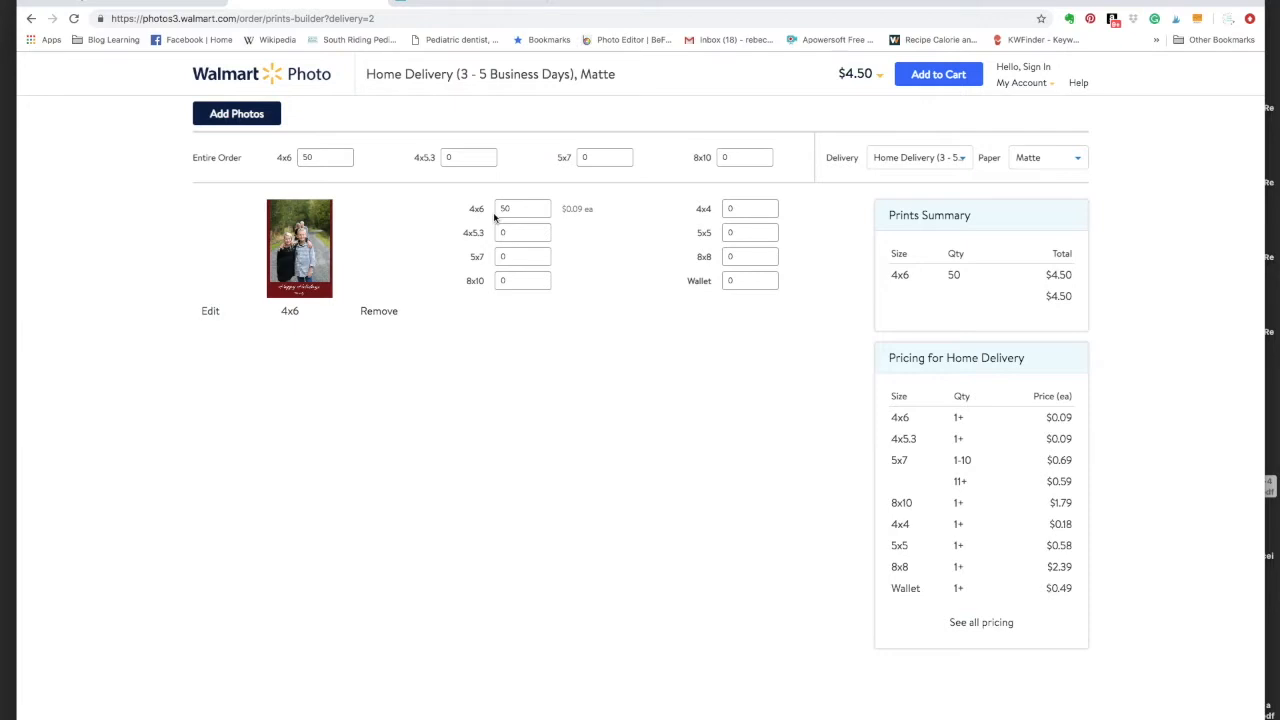
# - Set the card's 5x7 print quantity to 50 and its 4x6 quantity to 0
pyautogui.click(508, 254)
pyautogui.write('50')
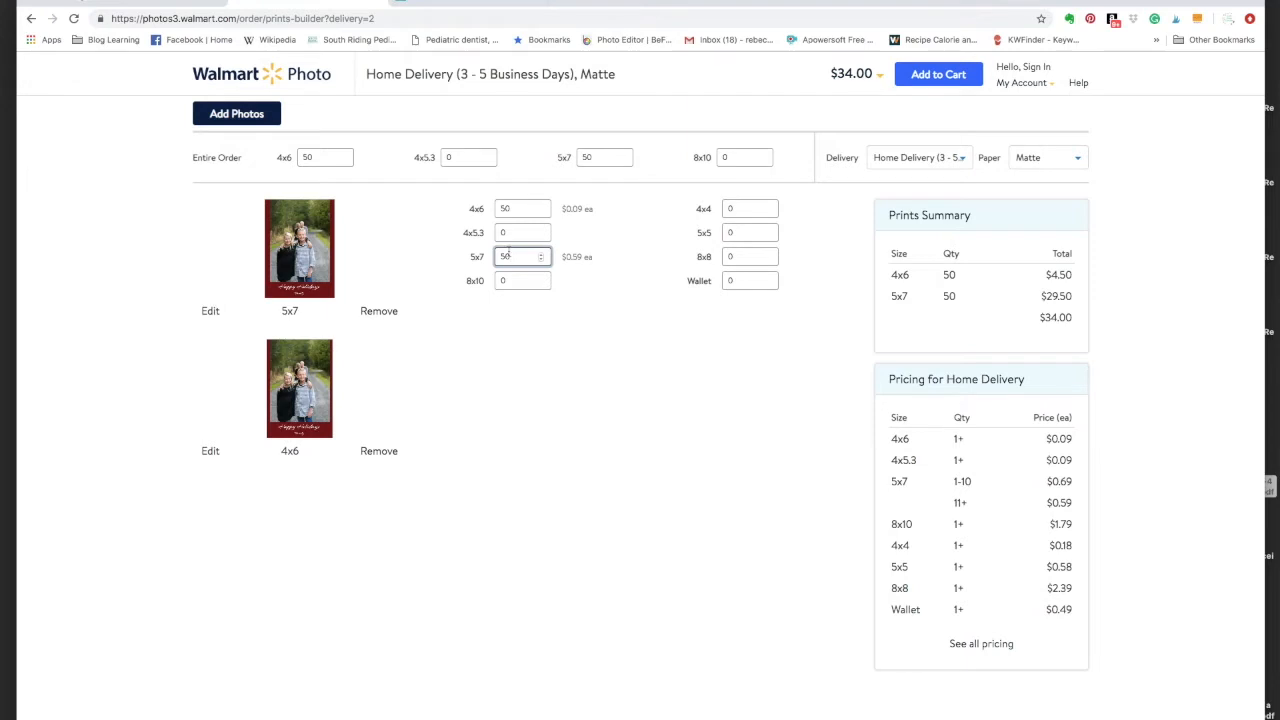
pyautogui.click(513, 206)
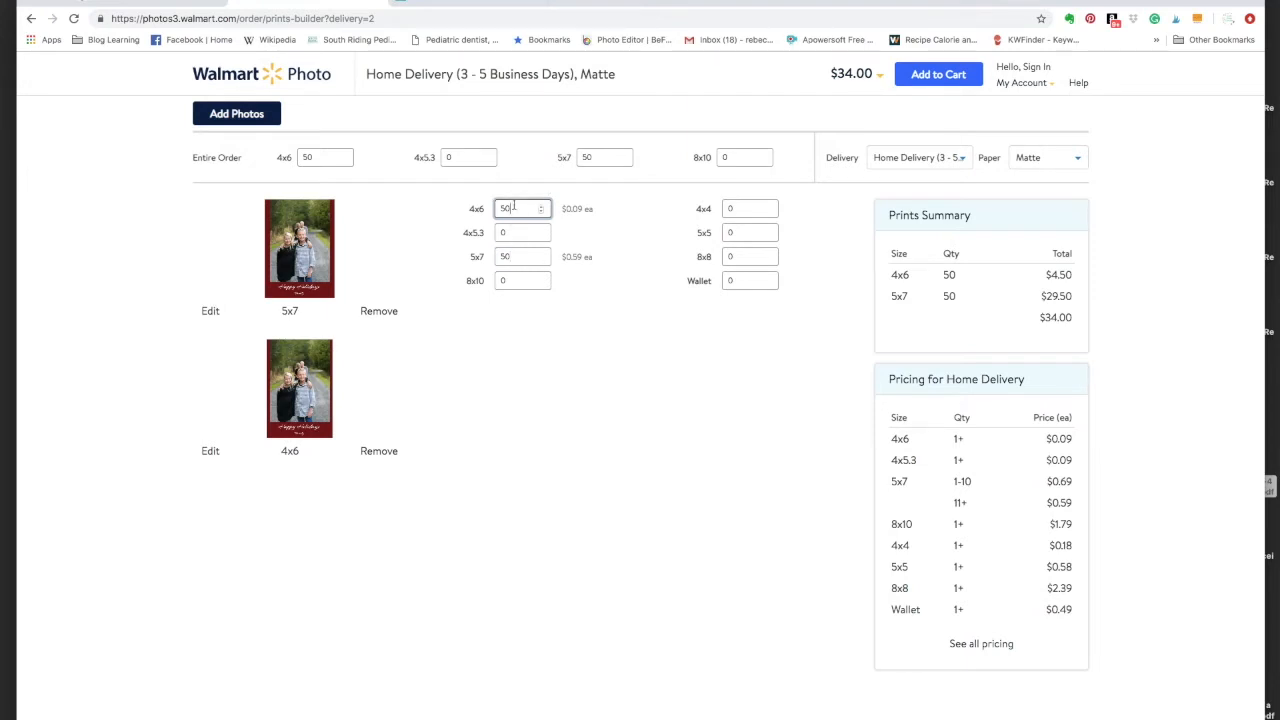
pyautogui.moveTo(510, 208); pyautogui.dragTo(482, 207)
pyautogui.write('0')
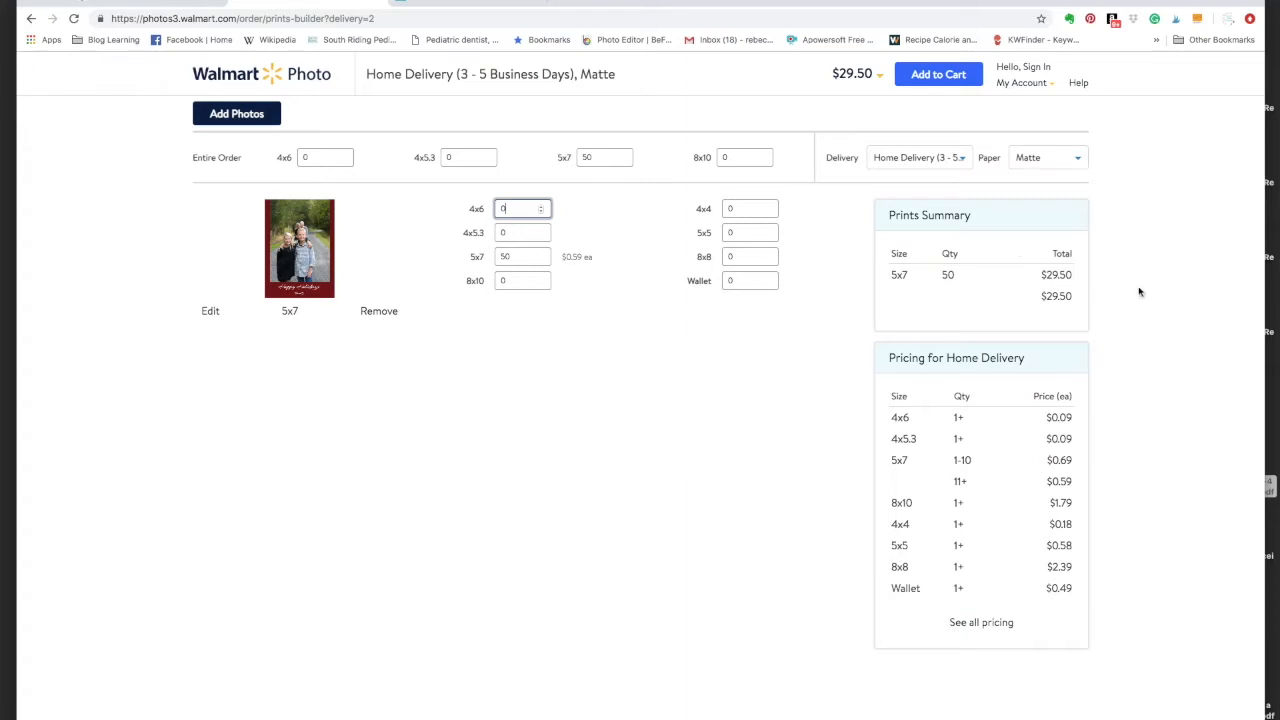
# - Change the delivery option of the print order to 1 Hour Photo
pyautogui.click(934, 165)
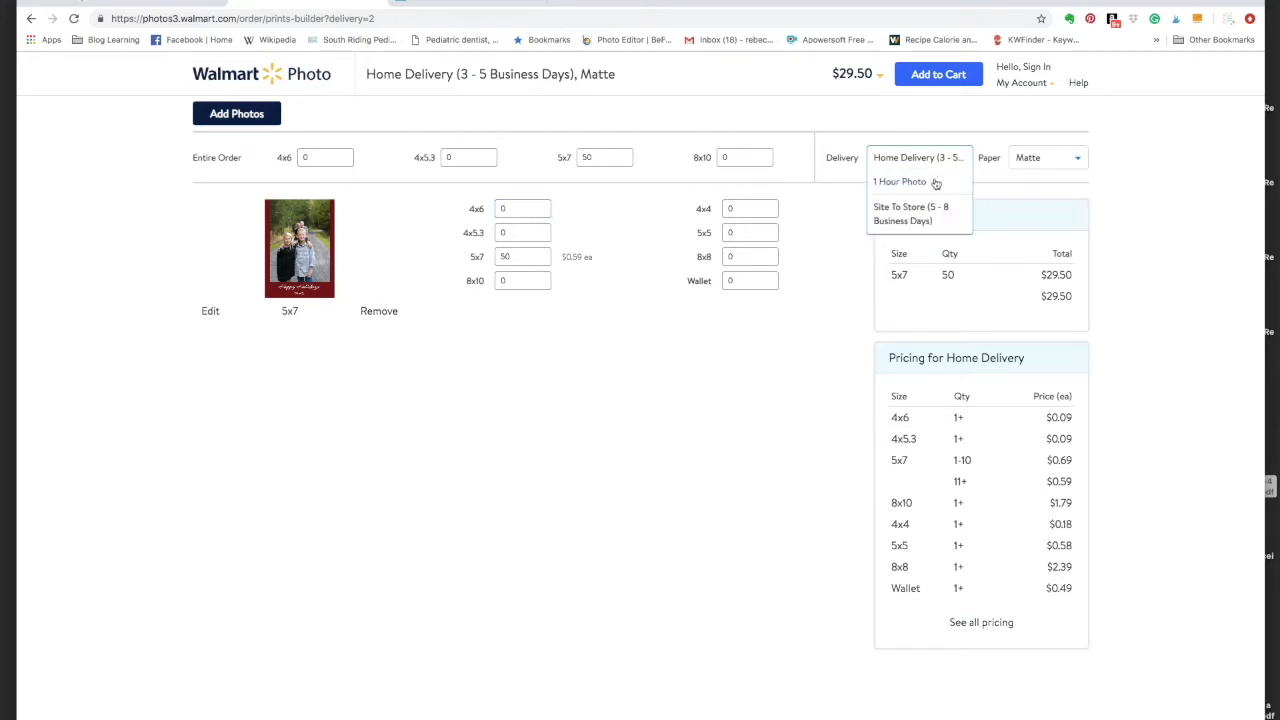
pyautogui.click(935, 182)
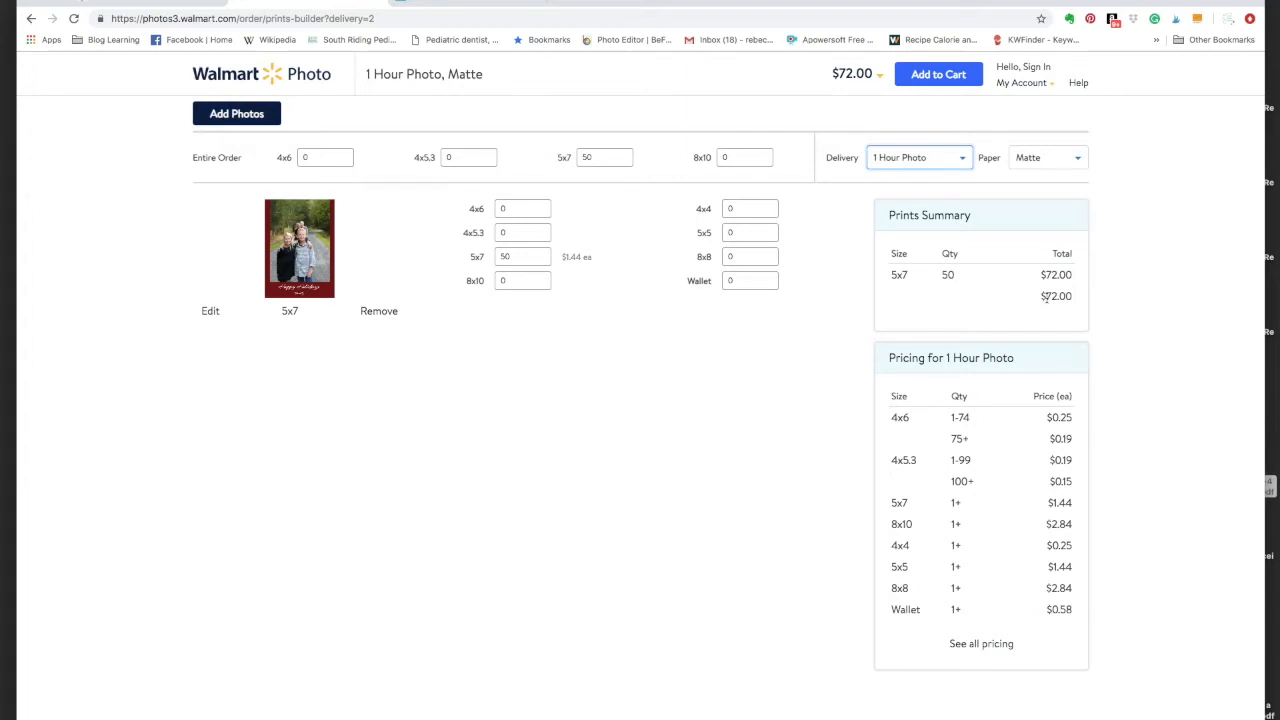
# - Set the card's 4x6 quantity to 50 and its 5x7 quantity to 0, and choose Home Delivery (3 - 5 Business Days) for the order
pyautogui.click(523, 209)
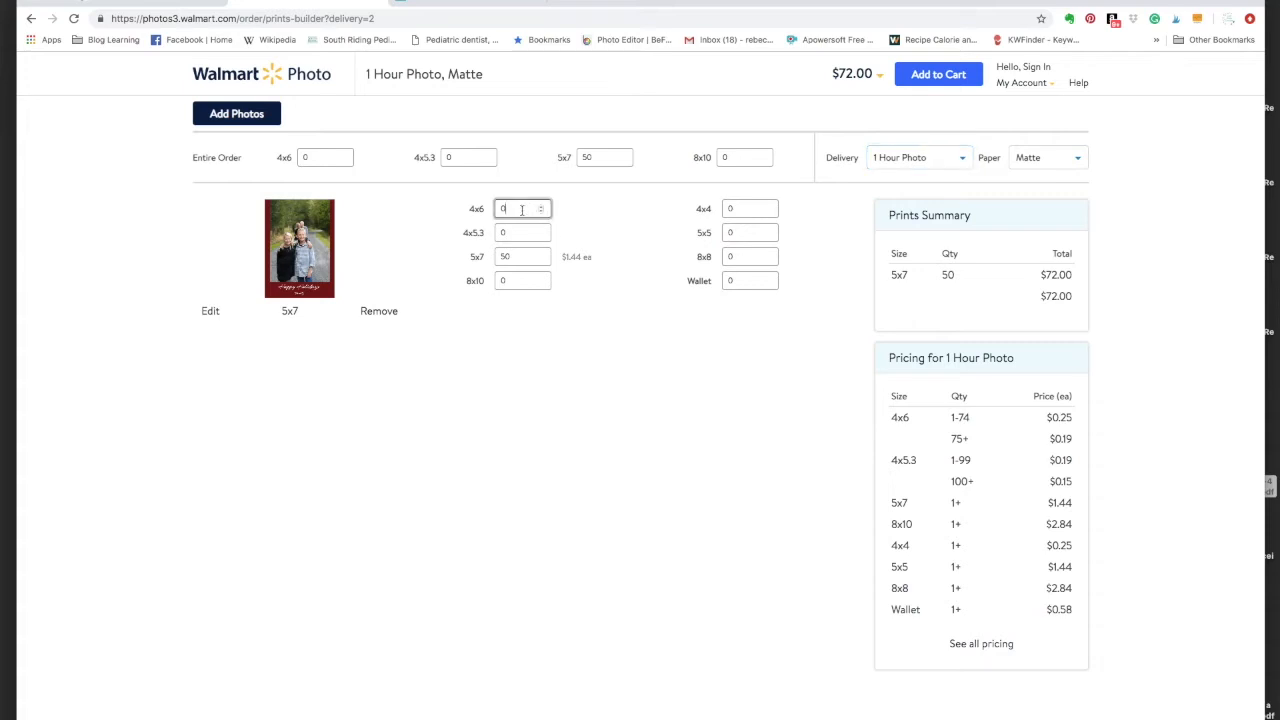
pyautogui.write('50')
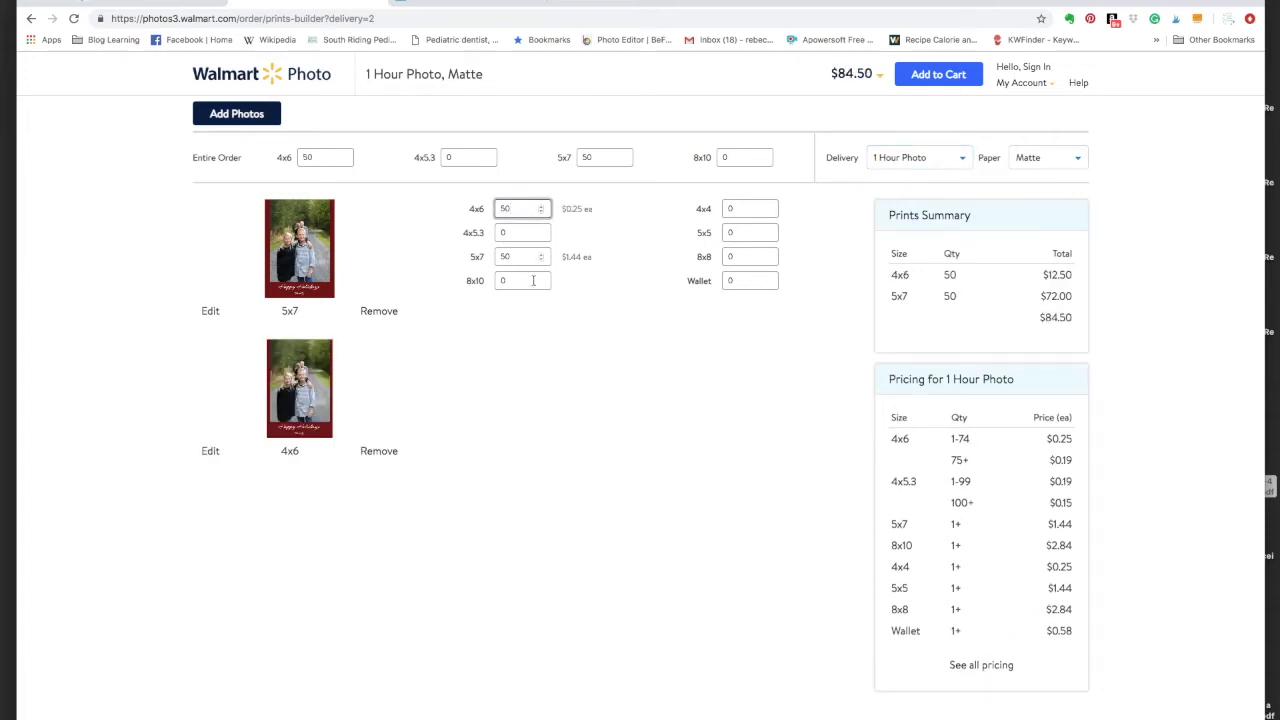
pyautogui.click(541, 347)
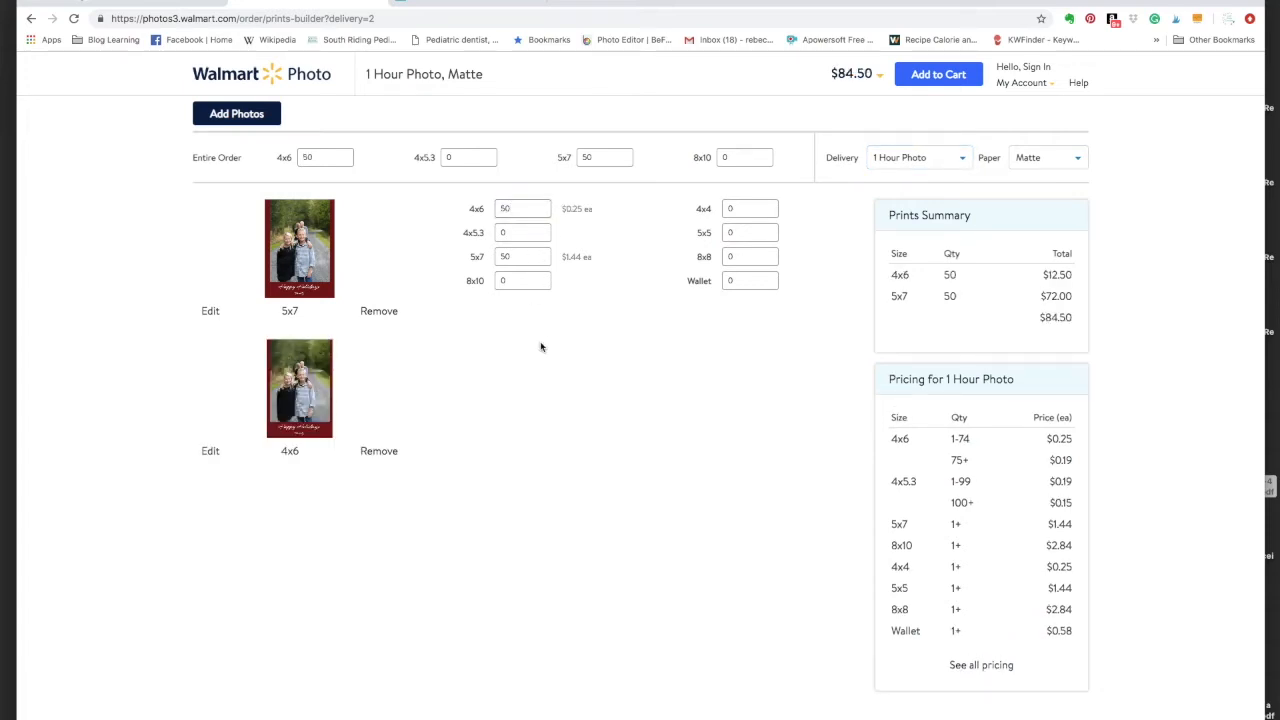
pyautogui.doubleClick(512, 258)
pyautogui.write('0')
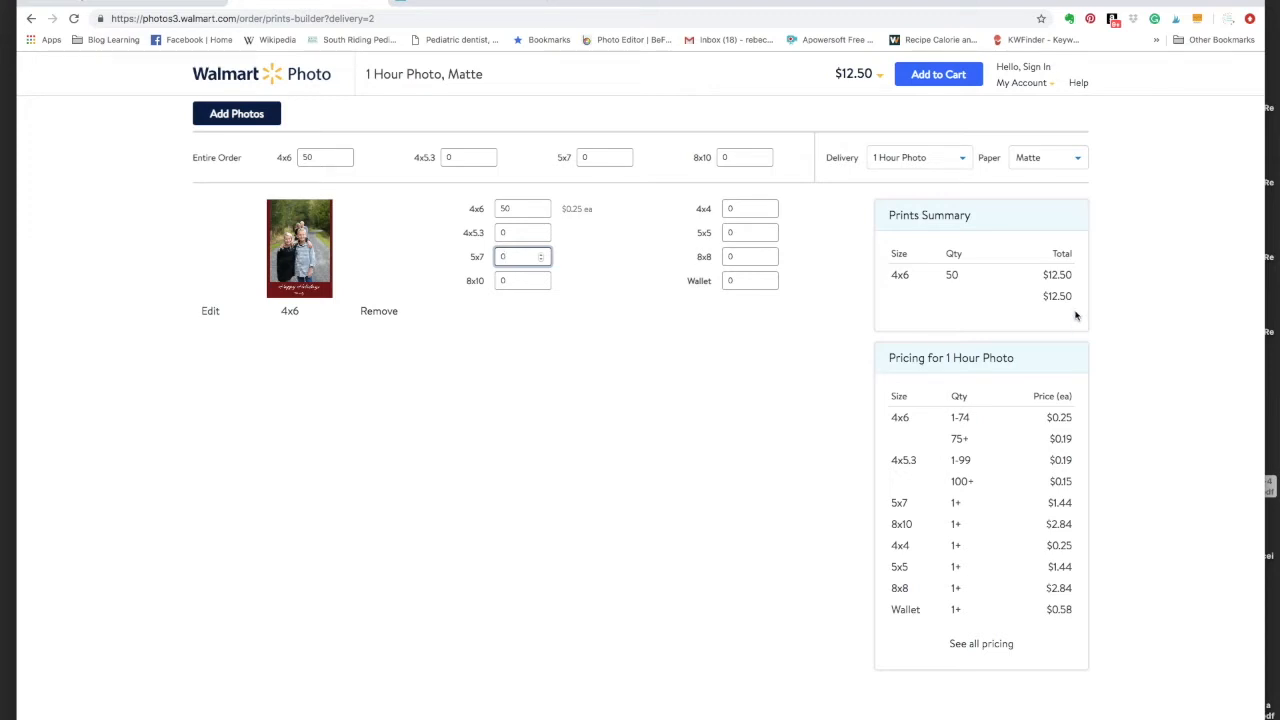
pyautogui.click(964, 163)
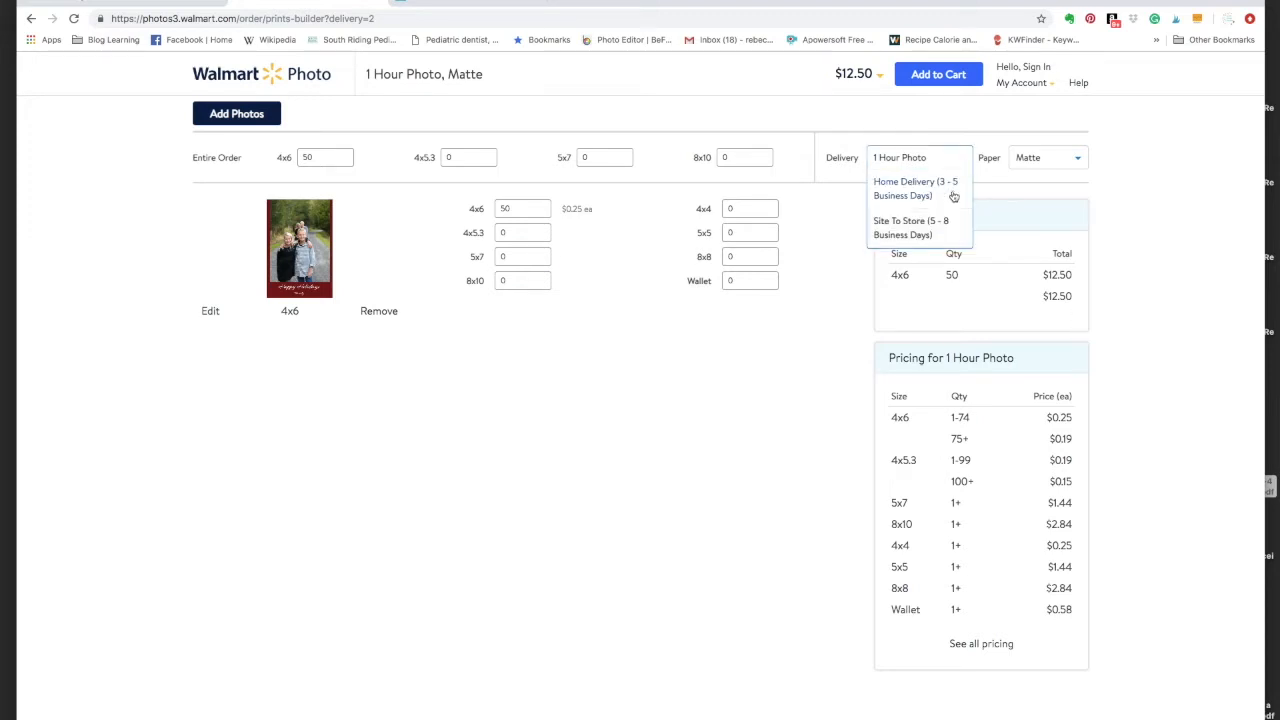
pyautogui.click(953, 196)
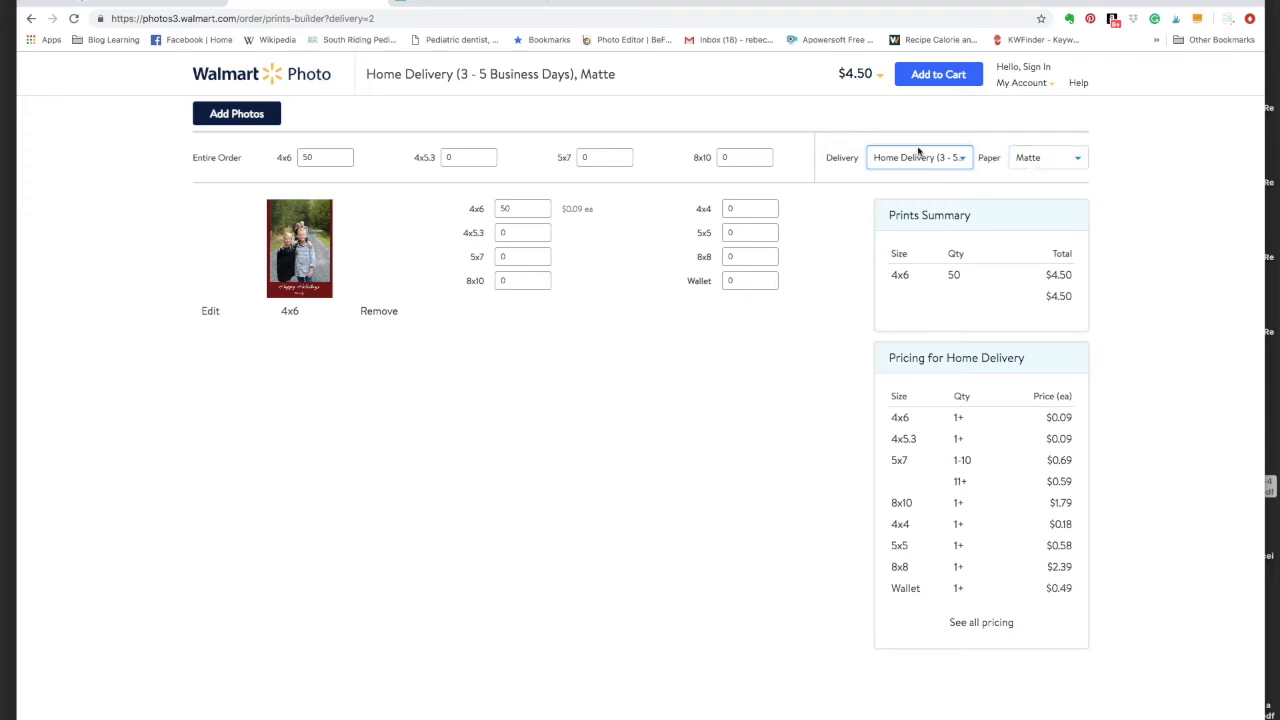
# - Switch to the PowerPoint presentation and start the slide show from the slide with the three finished holiday cards
pyautogui.press('super+Tab')
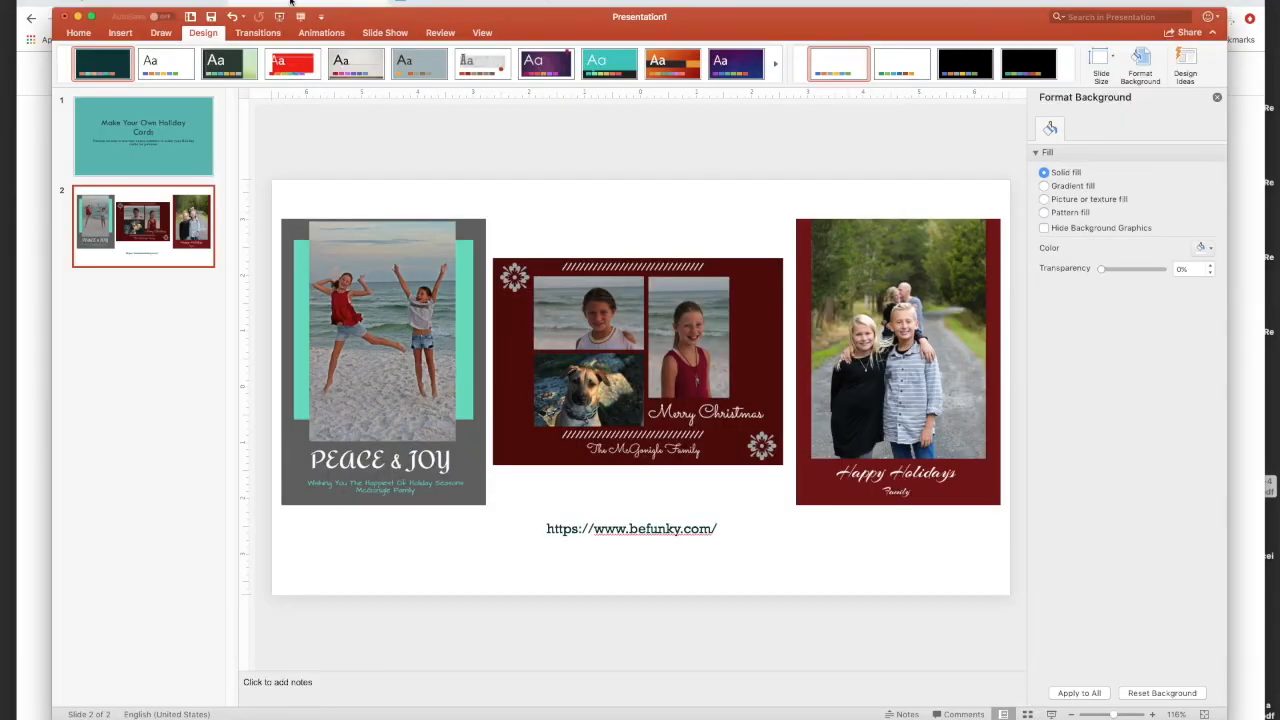
pyautogui.press('super+Return')
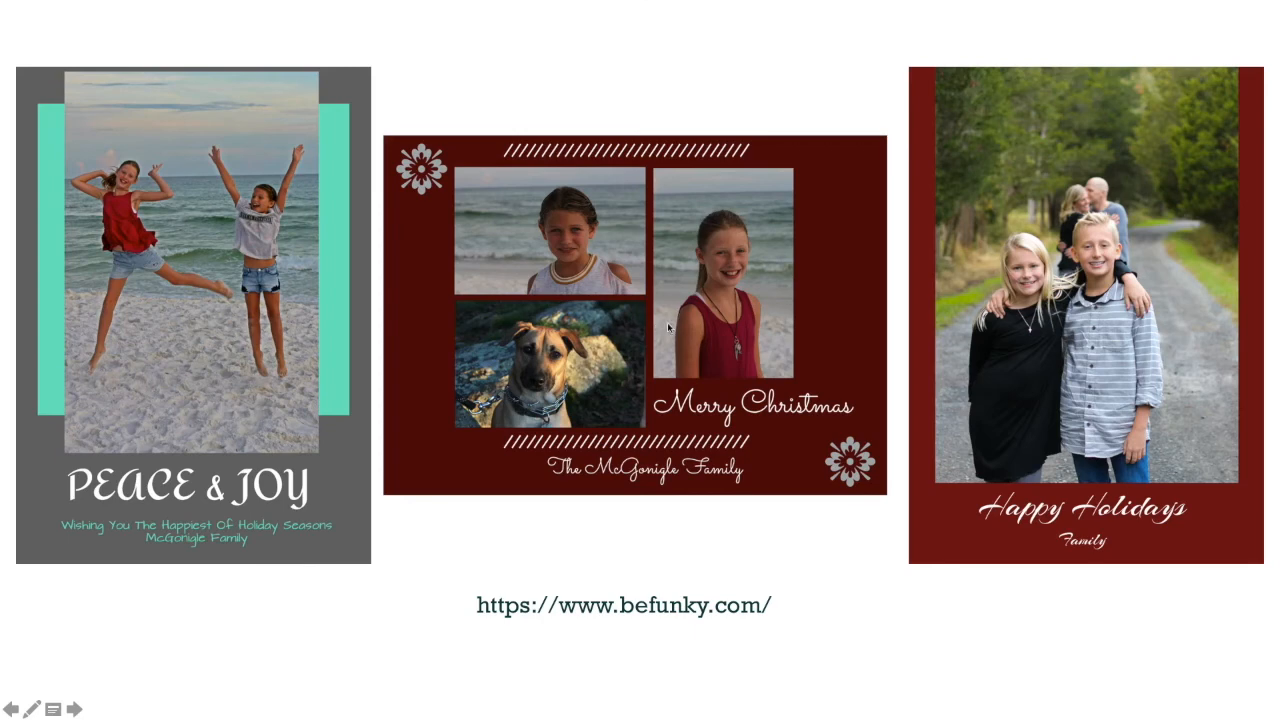